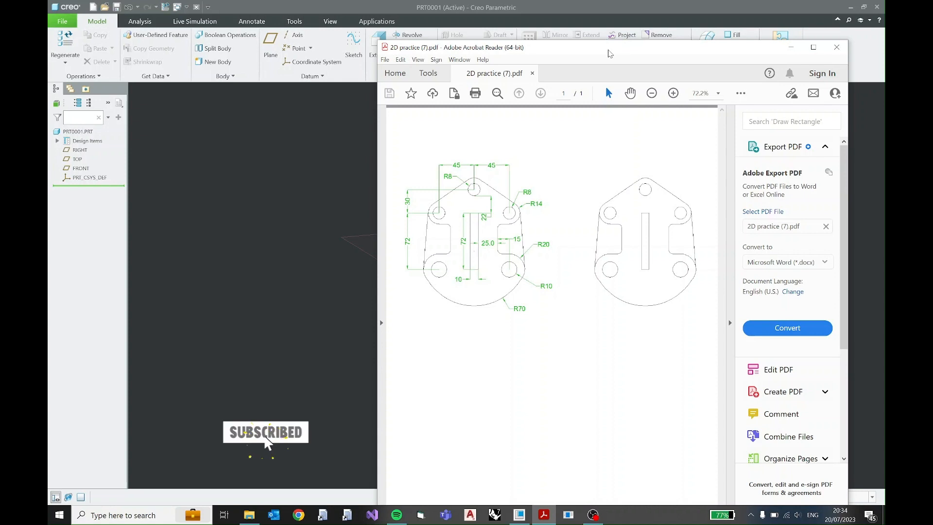
- Examine the dimensioned plate in the 2D practice (7) PDF, and put the drawing away to return to Creo Parametric
{"action": "left_click_drag", "start_coordinate": [610, 54], "coordinate": [673, 61]}
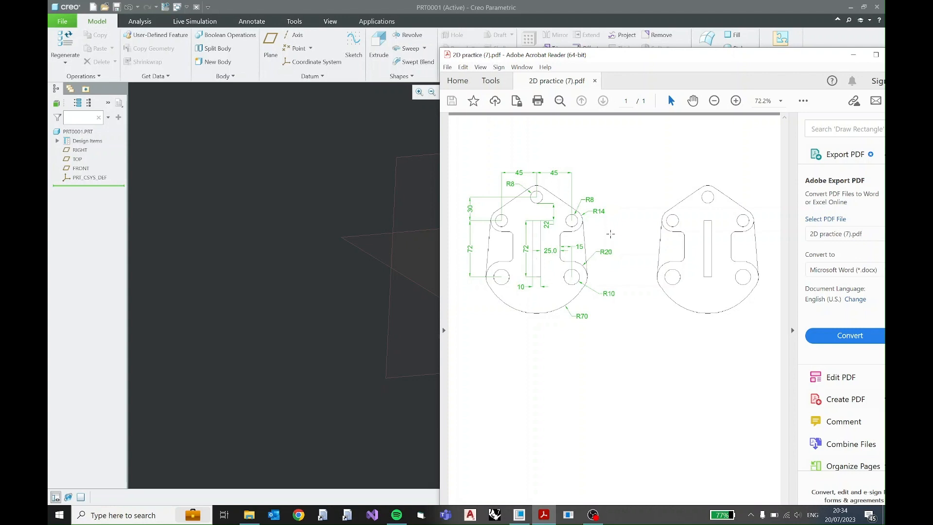
{"action": "left_click_drag", "start_coordinate": [673, 57], "coordinate": [540, 80]}
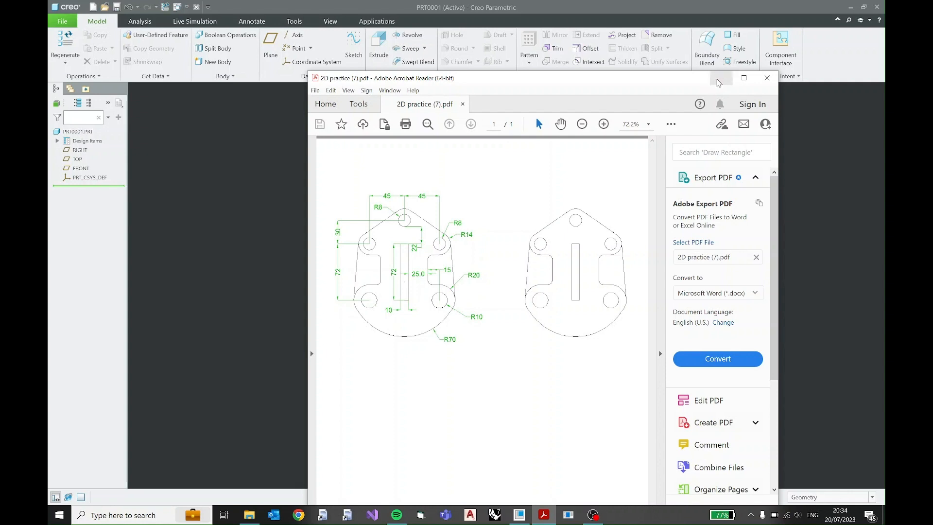
{"action": "left_click_drag", "start_coordinate": [666, 85], "coordinate": [711, 84]}
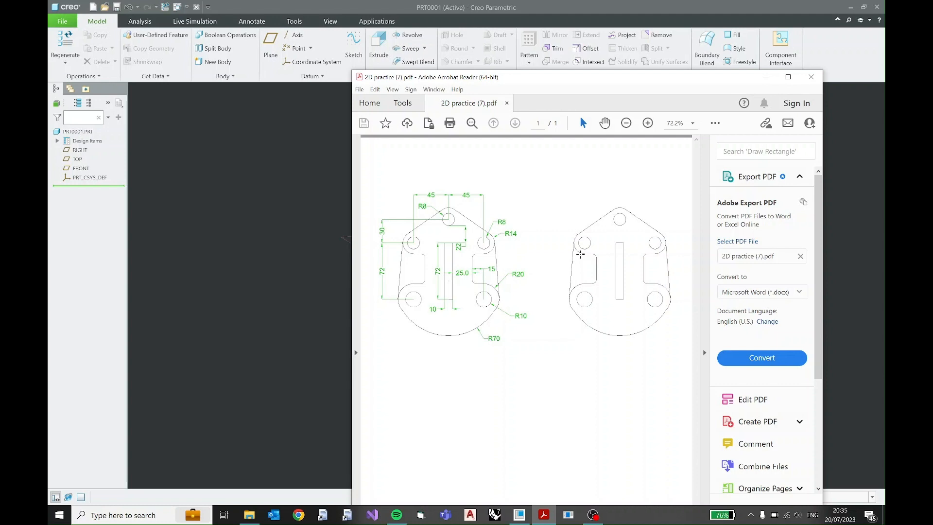
{"action": "left_click", "coordinate": [766, 78]}
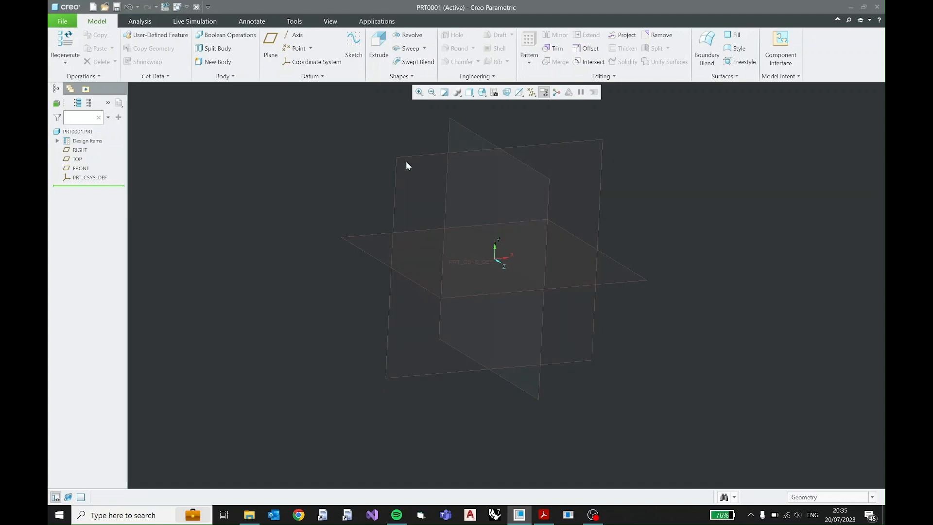
- Start a new sketch on the FRONT datum plane and orient the sketching plane parallel to the screen
{"action": "left_click", "coordinate": [80, 150]}
{"action": "left_click", "coordinate": [78, 159]}
{"action": "left_click", "coordinate": [80, 168]}
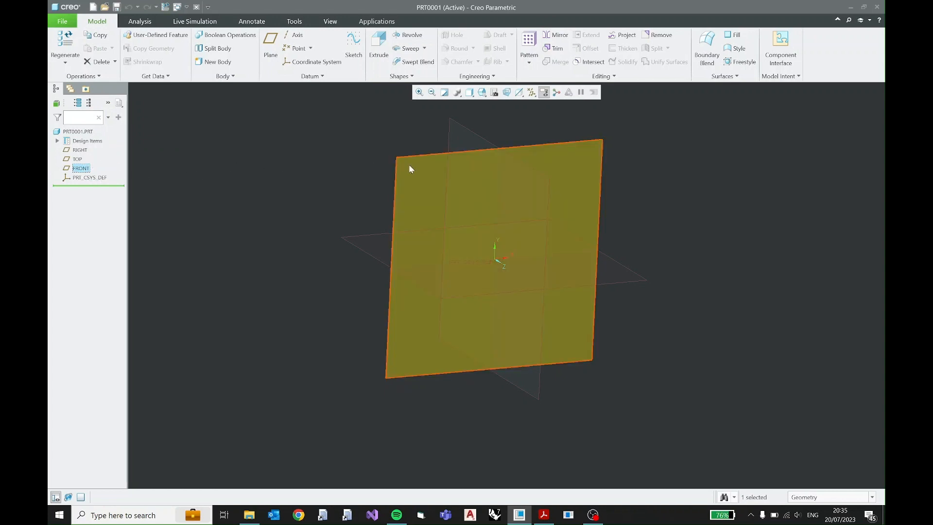
{"action": "left_click", "coordinate": [466, 131]}
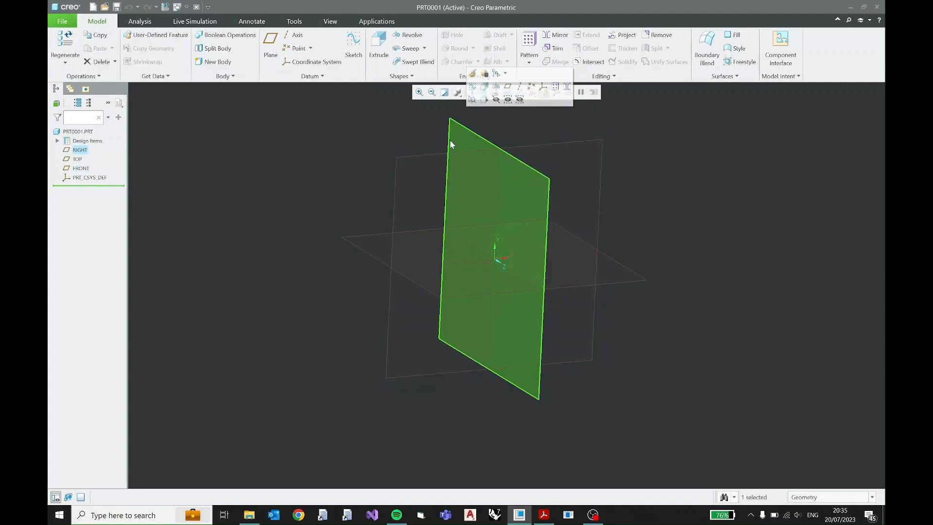
{"action": "left_click", "coordinate": [372, 235]}
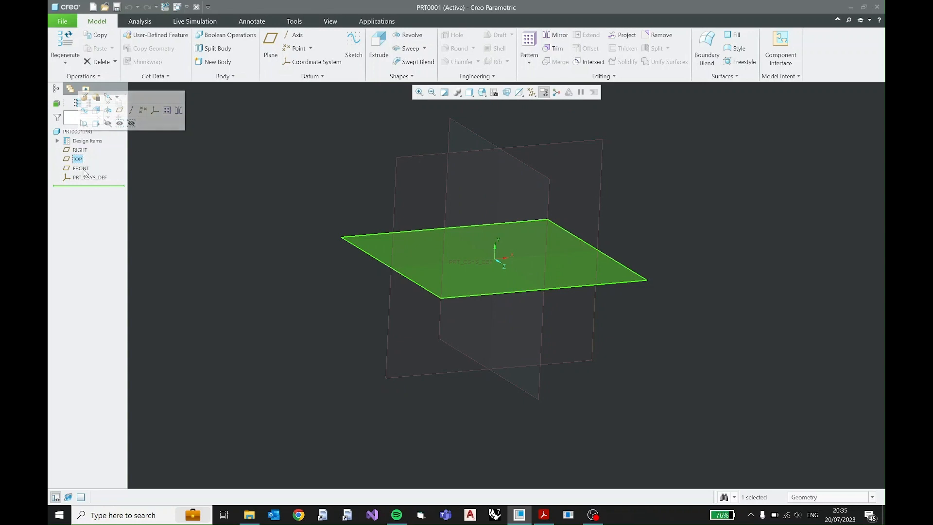
{"action": "left_click", "coordinate": [82, 169]}
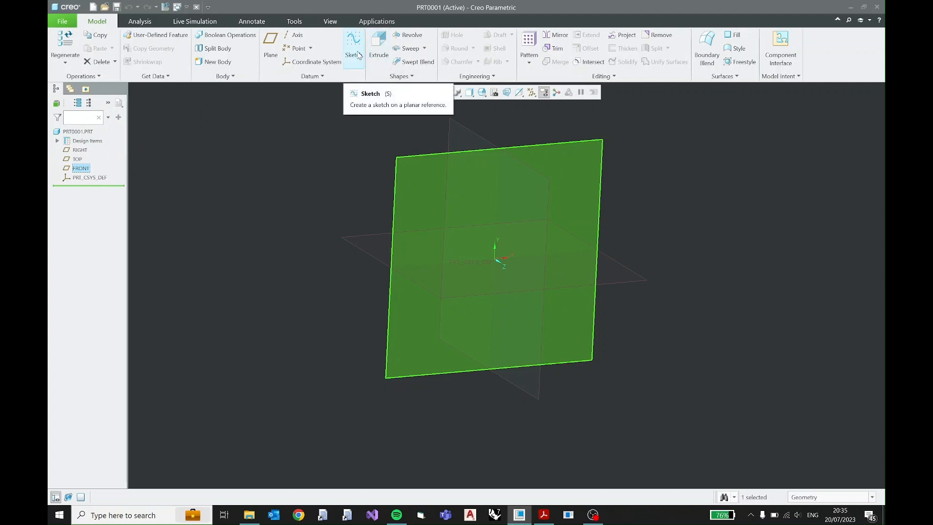
{"action": "left_click", "coordinate": [359, 55]}
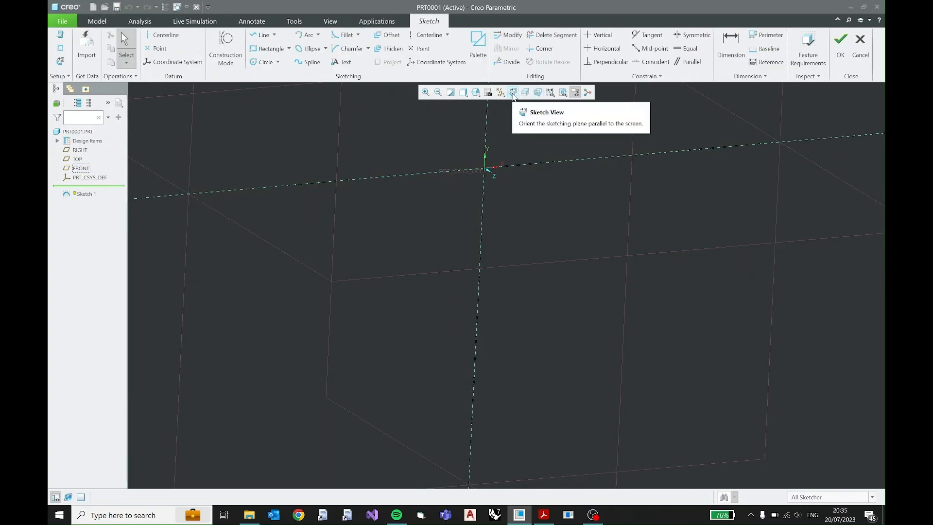
{"action": "left_click", "coordinate": [513, 94]}
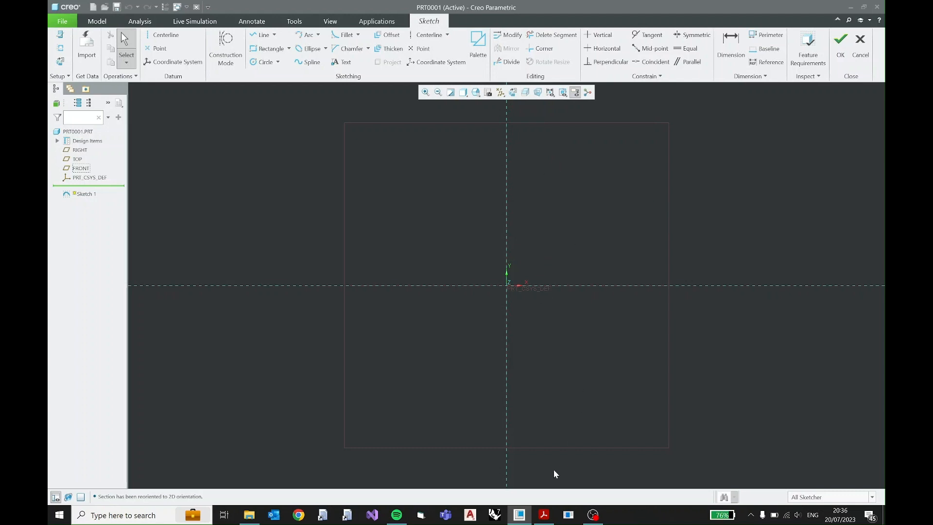
- Switch to the PDF drawing in Acrobat Reader, enlarge it to study the plate's hole positions and radii, and return to Creo Parametric
{"action": "left_click", "coordinate": [544, 514]}
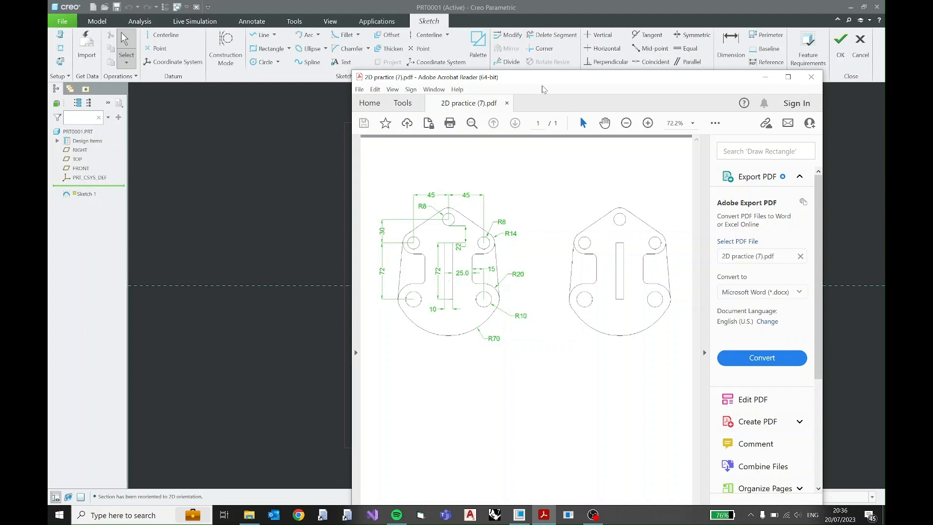
{"action": "left_click_drag", "start_coordinate": [544, 76], "coordinate": [579, 75]}
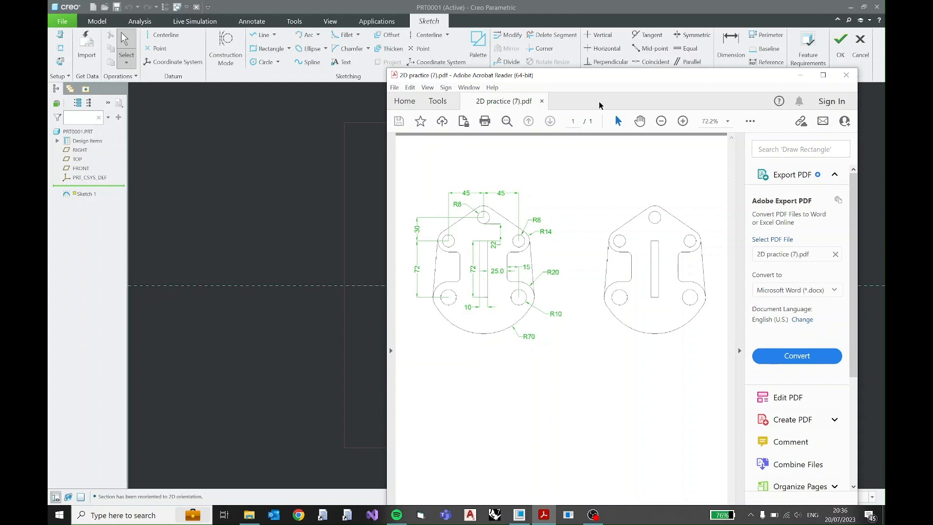
{"action": "double_click", "coordinate": [598, 77]}
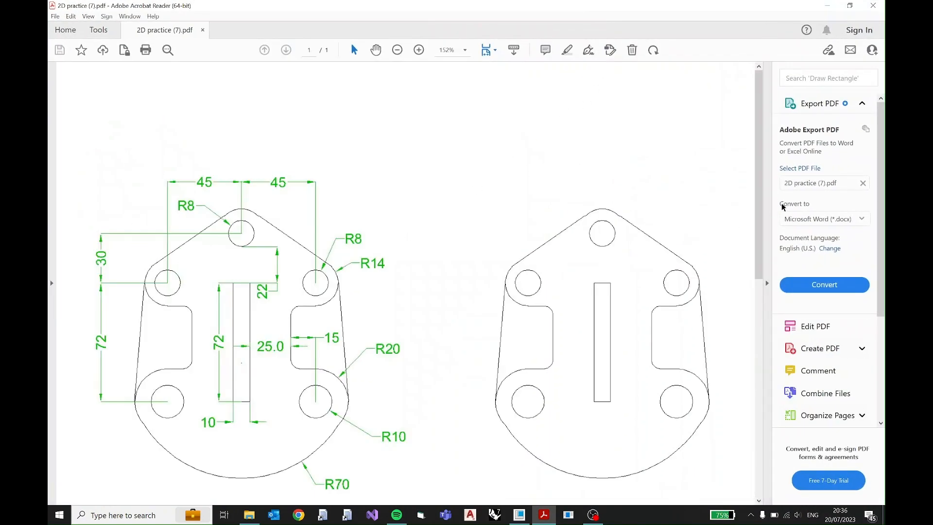
{"action": "left_click_drag", "start_coordinate": [759, 206], "coordinate": [760, 232]}
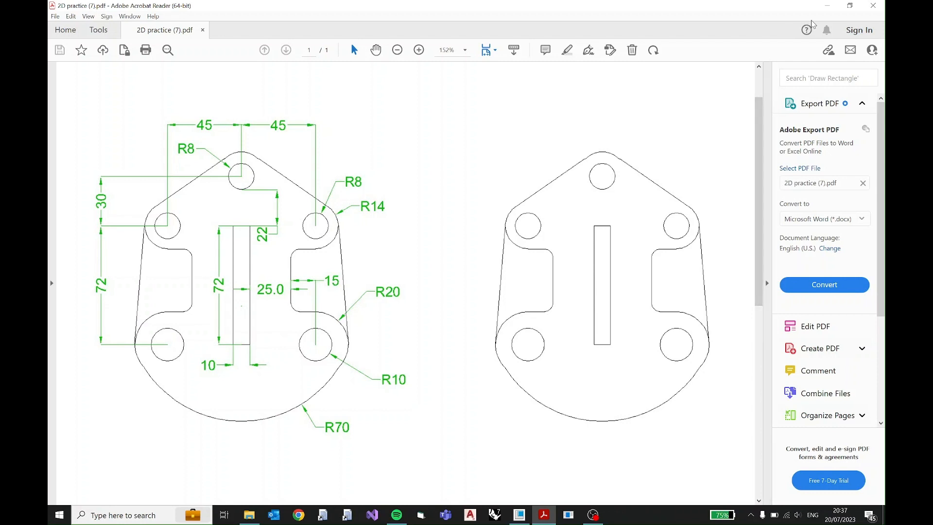
{"action": "left_click", "coordinate": [821, 8]}
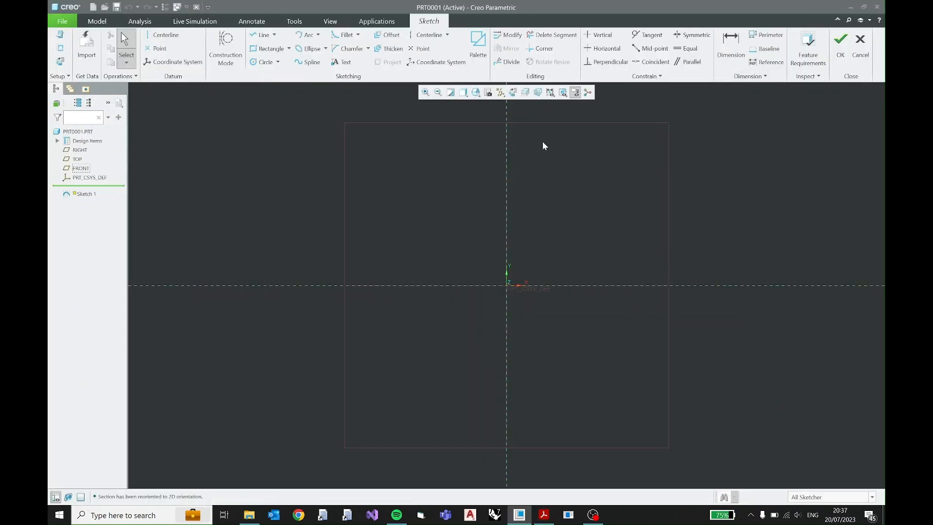
- Hide the coordinate systems and datum planes in the sketch view, dismissing the mail notification
{"action": "left_click", "coordinate": [501, 93]}
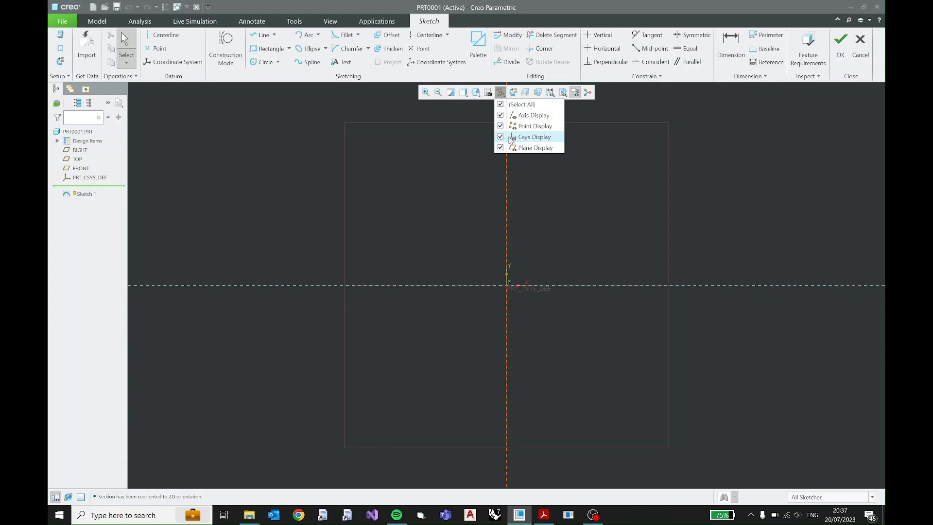
{"action": "left_click", "coordinate": [503, 141]}
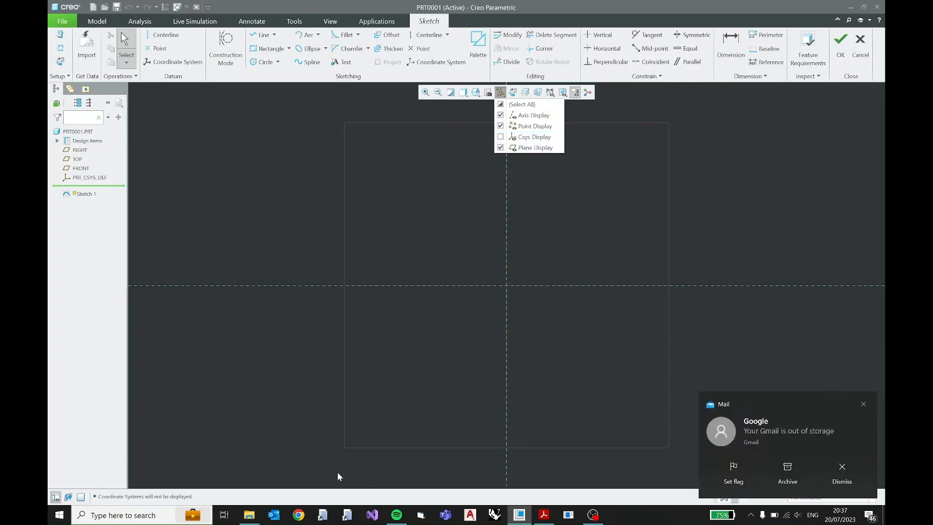
{"action": "left_click", "coordinate": [853, 466]}
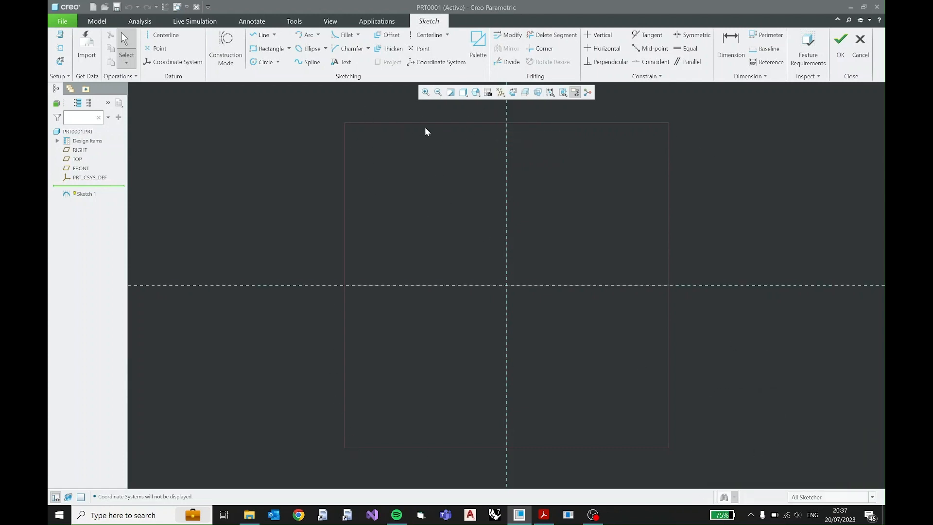
{"action": "left_click", "coordinate": [512, 93]}
{"action": "left_click", "coordinate": [501, 92]}
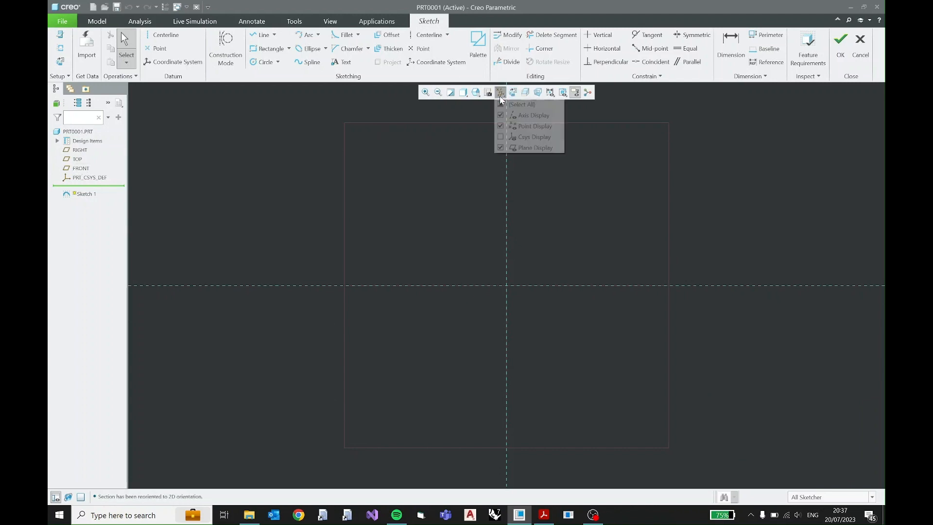
{"action": "left_click", "coordinate": [506, 148]}
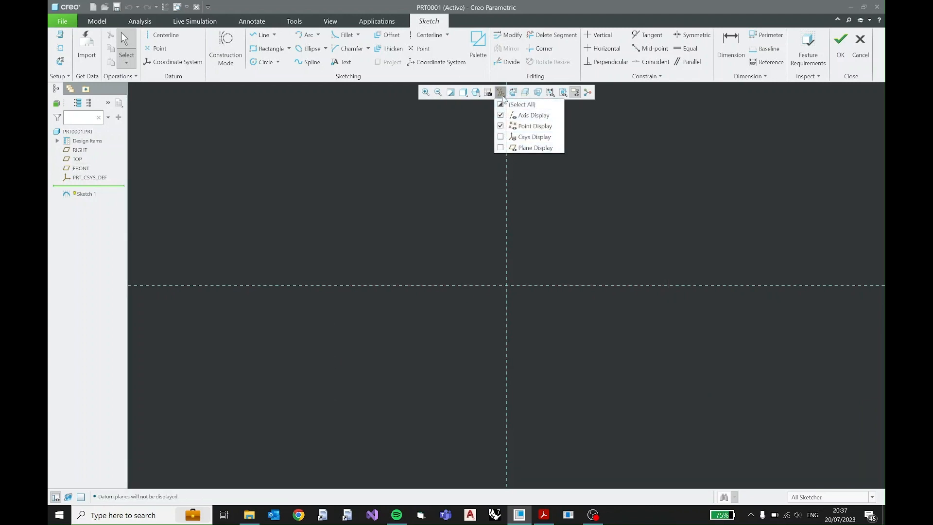
{"action": "left_click", "coordinate": [503, 96]}
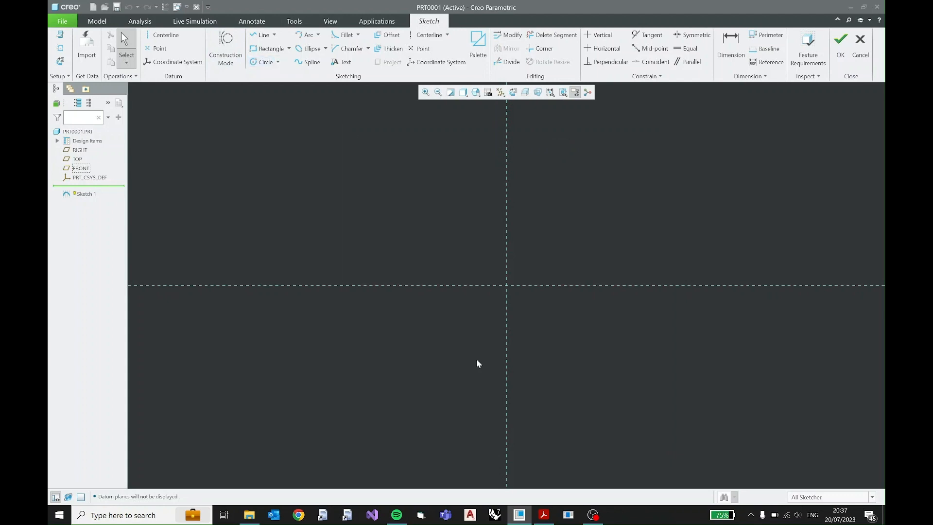
- Check the top hole's radius and the hole spacings in the PDF drawing, and return to the Creo sketch
{"action": "left_click", "coordinate": [544, 515]}
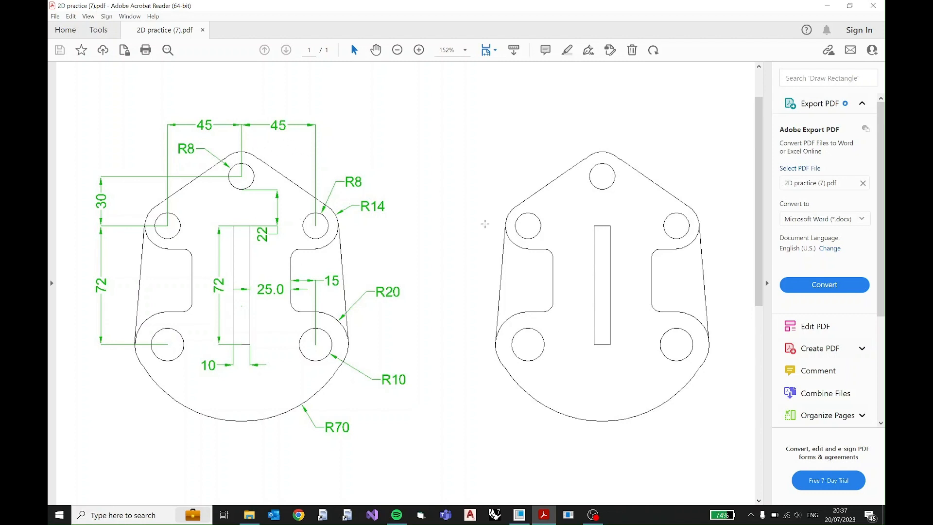
{"action": "scroll", "coordinate": [473, 229], "scroll_direction": "up", "scroll_amount": 2}
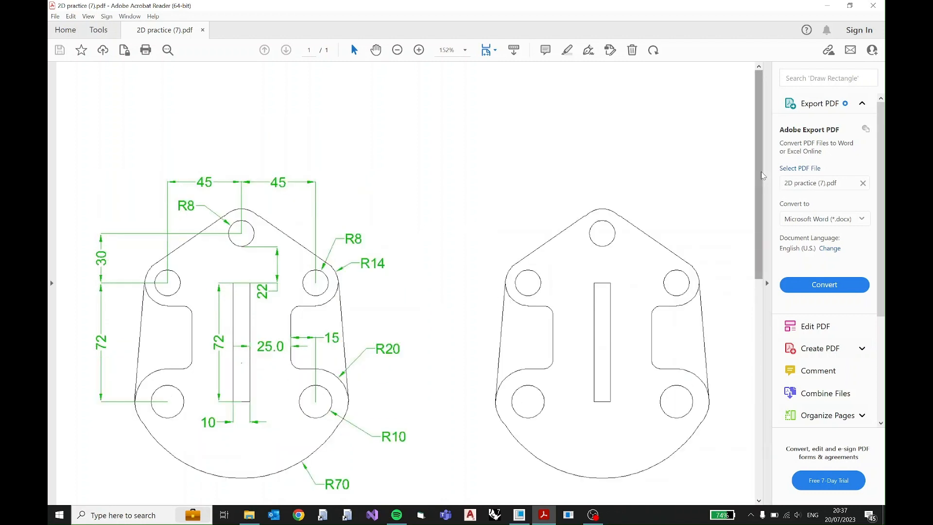
{"action": "left_click_drag", "start_coordinate": [758, 175], "coordinate": [759, 200]}
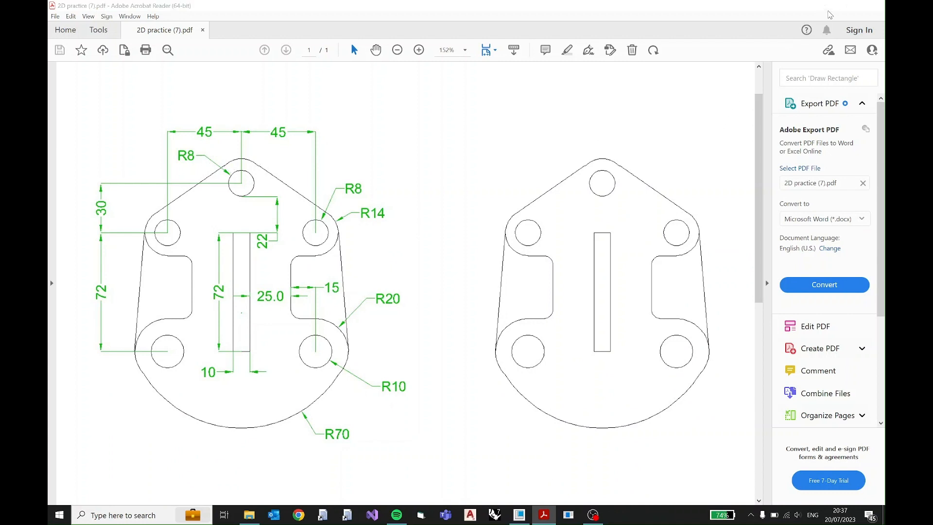
{"action": "left_click", "coordinate": [827, 11]}
- Sketch a circle about 76 in diameter centred on the intersection of the horizontal and vertical references
{"action": "left_click", "coordinate": [259, 62]}
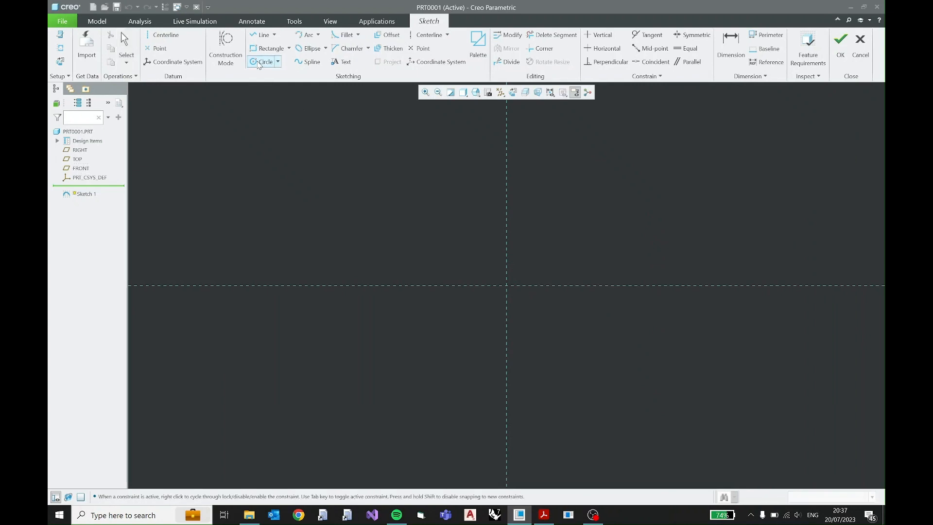
{"action": "left_click", "coordinate": [507, 285]}
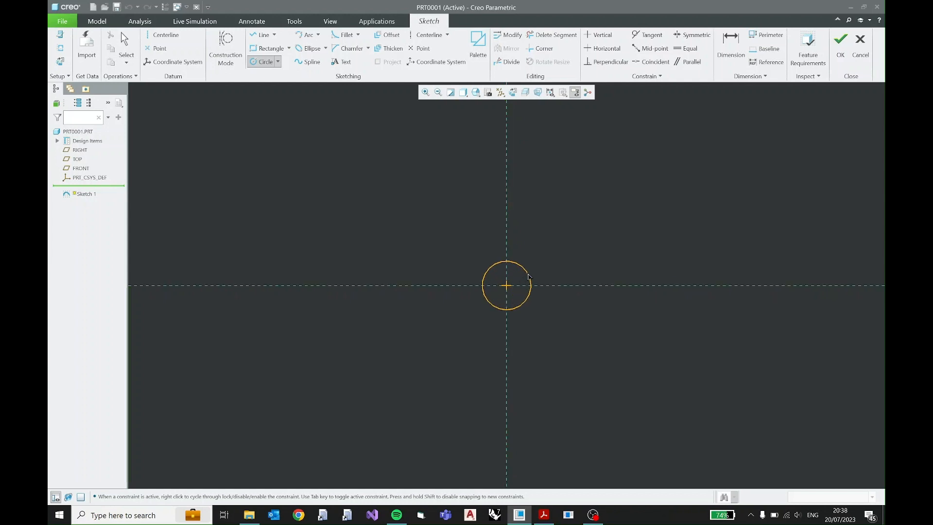
{"action": "left_click", "coordinate": [533, 275]}
{"action": "middle_click", "coordinate": [604, 250]}
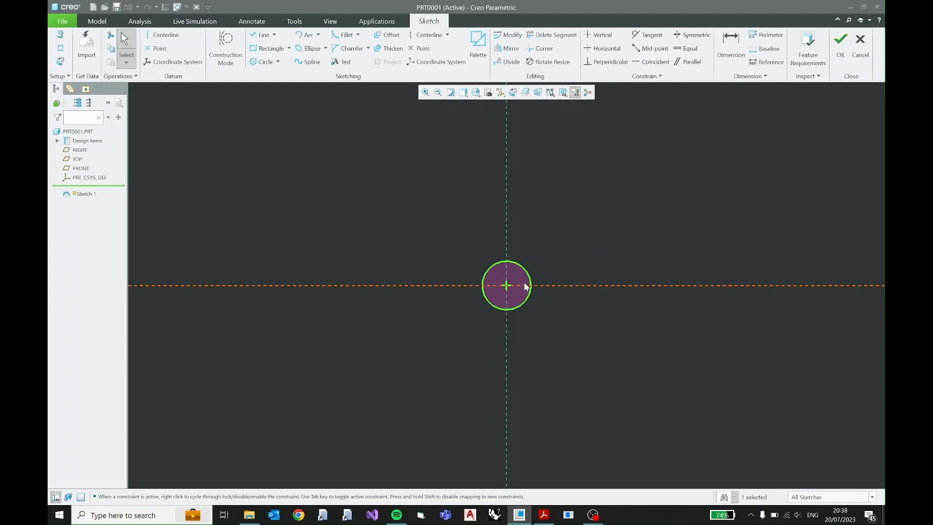
- Turn on the display of dimensions and constraints in the sketch
{"action": "left_click", "coordinate": [551, 92]}
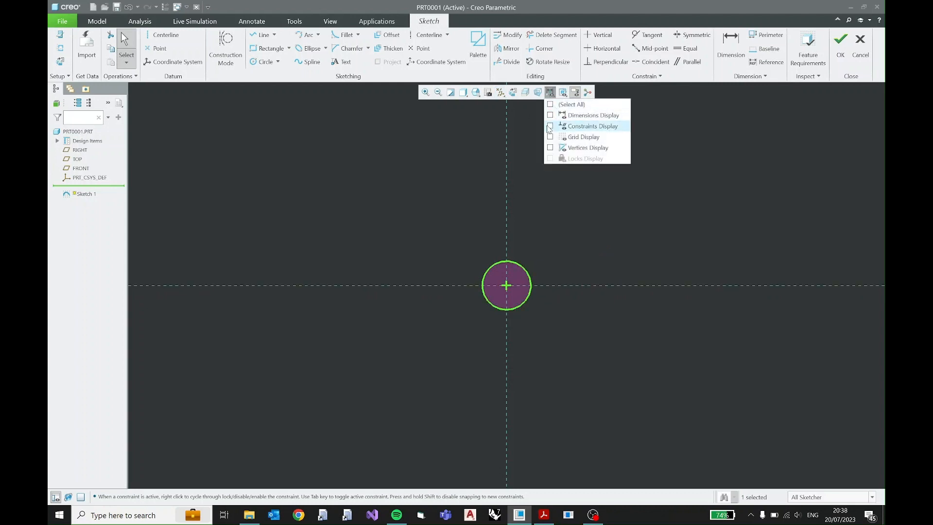
{"action": "left_click", "coordinate": [550, 127]}
{"action": "left_click", "coordinate": [550, 115]}
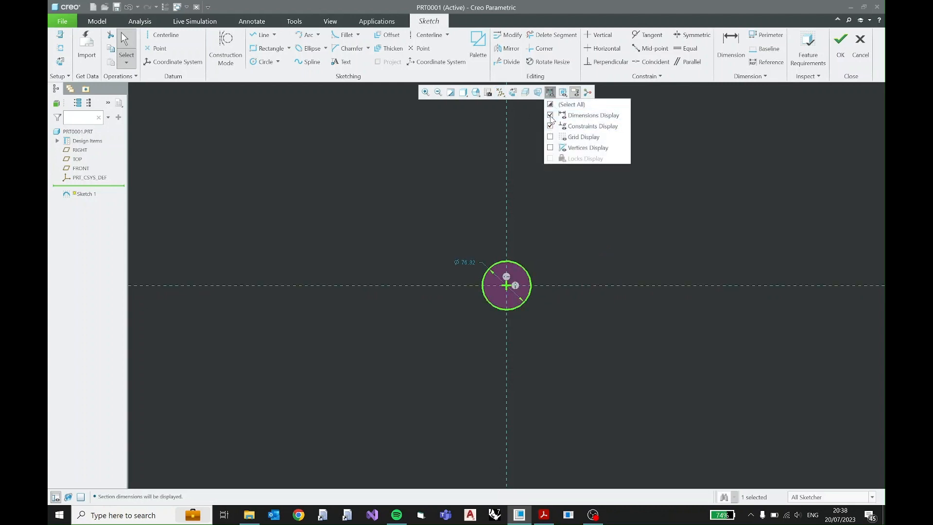
{"action": "left_click", "coordinate": [553, 93]}
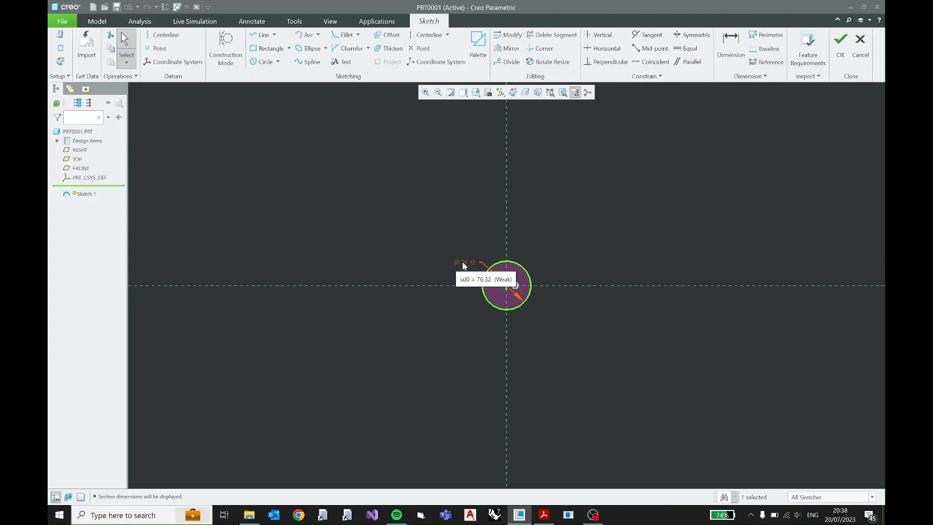
- Convert the circle's diameter dimension to a radius and set it to 8
{"action": "left_click", "coordinate": [462, 263]}
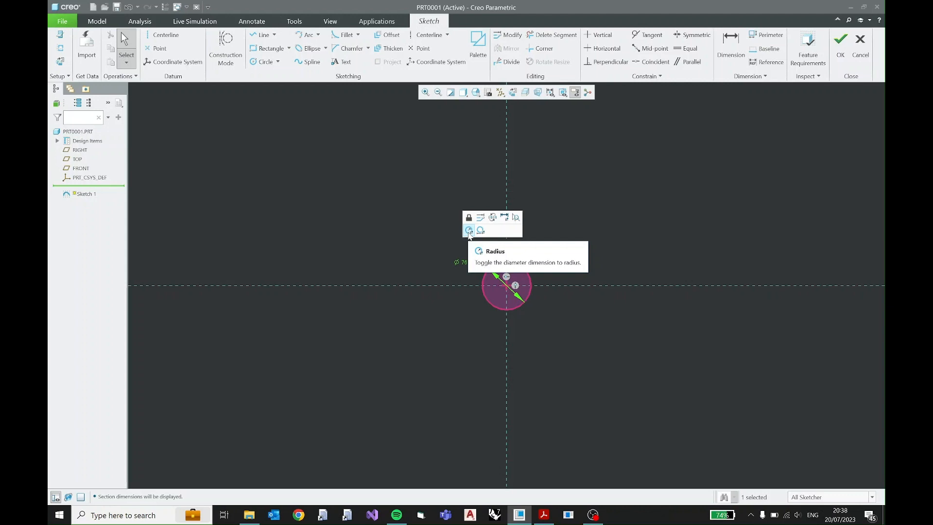
{"action": "left_click", "coordinate": [470, 230]}
{"action": "double_click", "coordinate": [468, 258]}
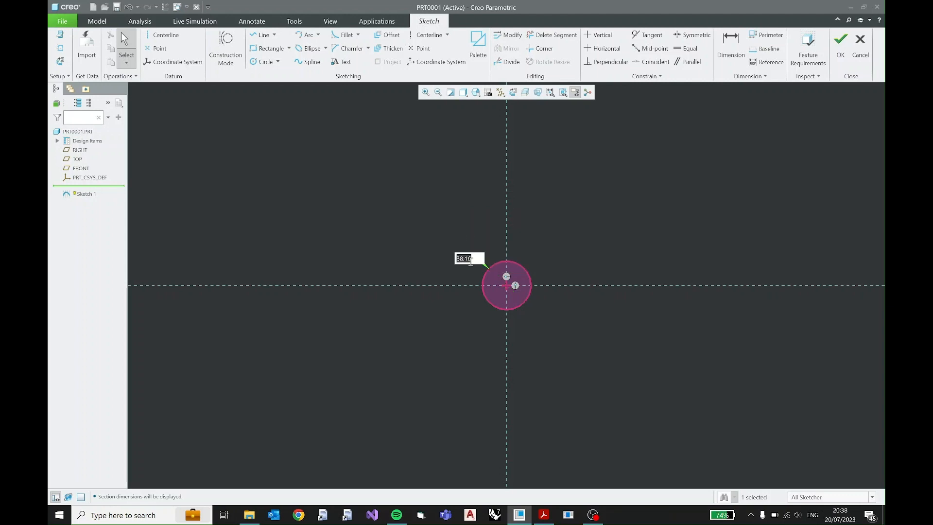
{"action": "type", "text": "8.0"}
{"action": "key", "text": "Return"}
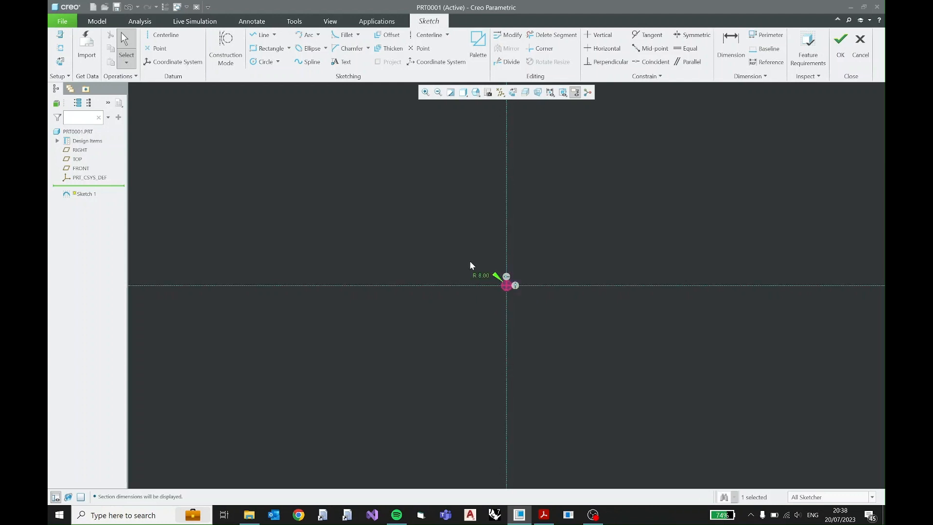
{"action": "scroll", "coordinate": [514, 289], "scroll_direction": "up", "scroll_amount": 5}
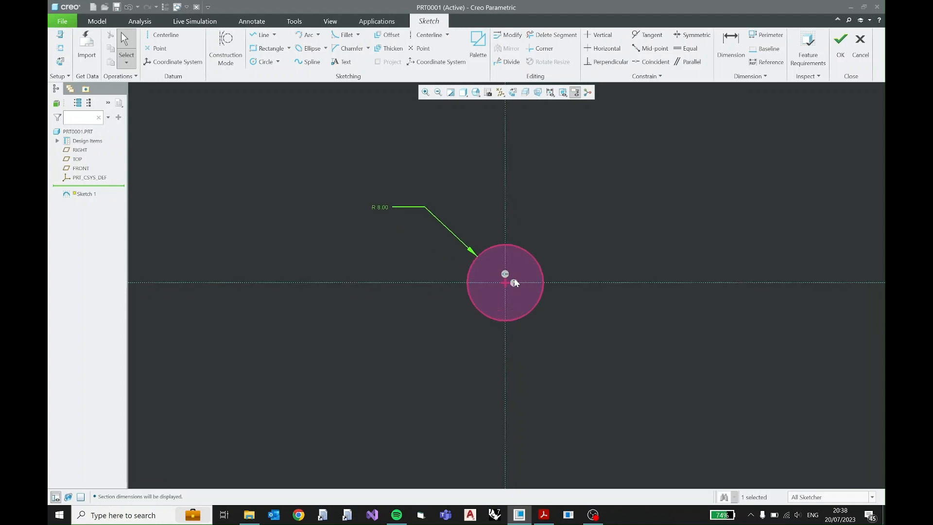
{"action": "left_click", "coordinate": [648, 241]}
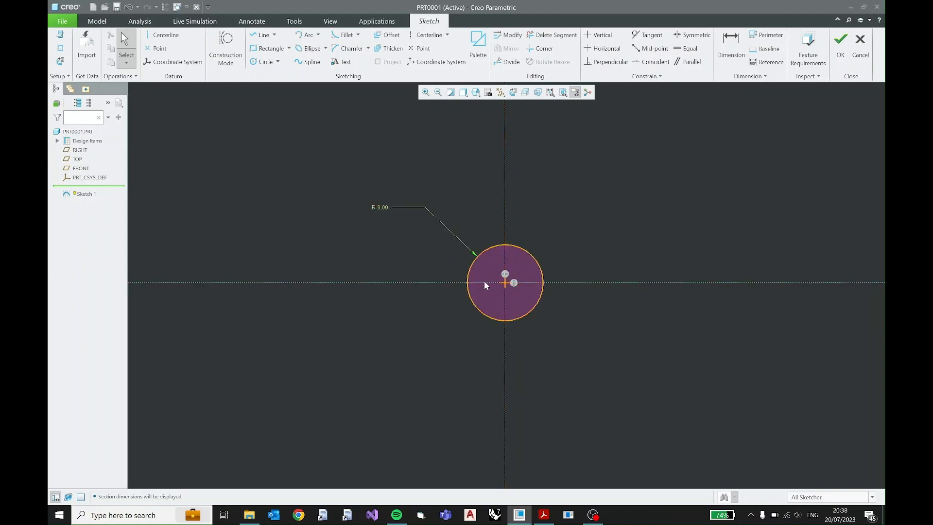
- Turn off the shading of closed loops in the sketch
{"action": "left_click", "coordinate": [802, 82]}
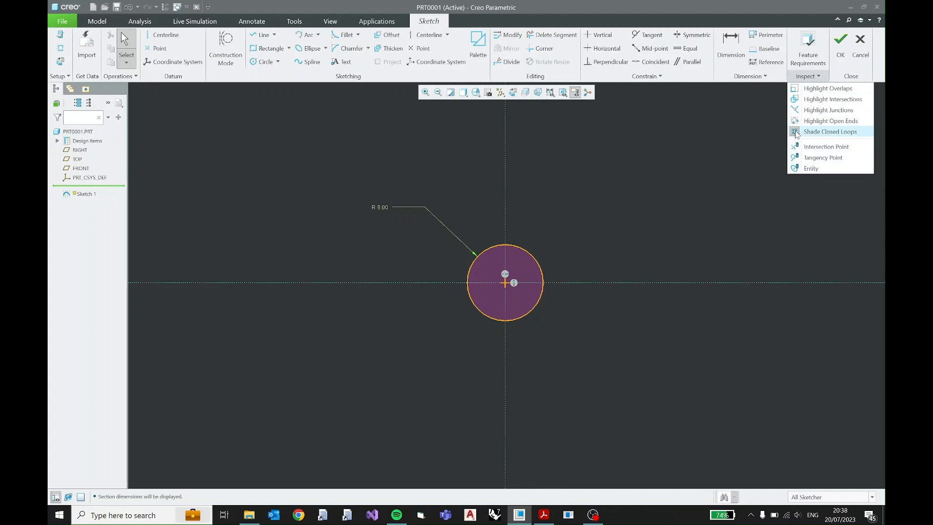
{"action": "left_click", "coordinate": [795, 133]}
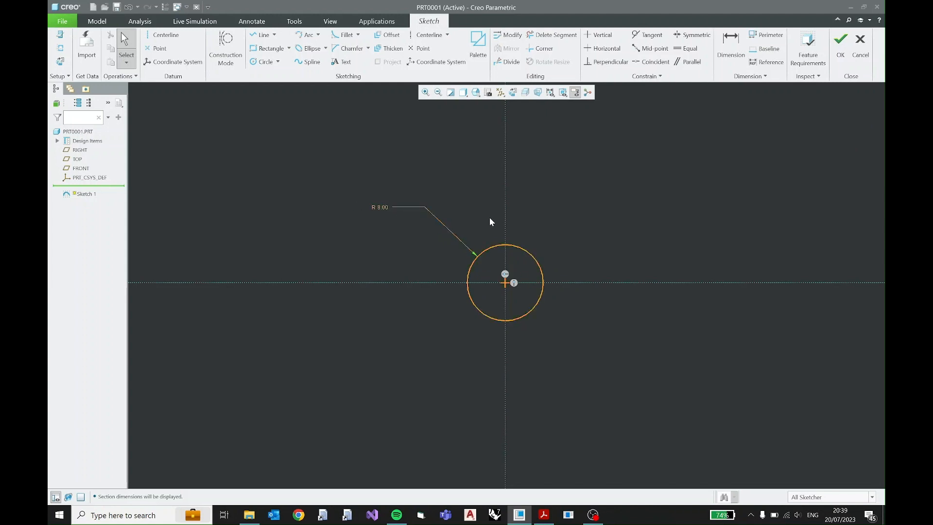
- Stretch the hole circle to a radius of about 9.96 and set its radius back to 8
{"action": "left_click_drag", "start_coordinate": [532, 255], "coordinate": [553, 270]}
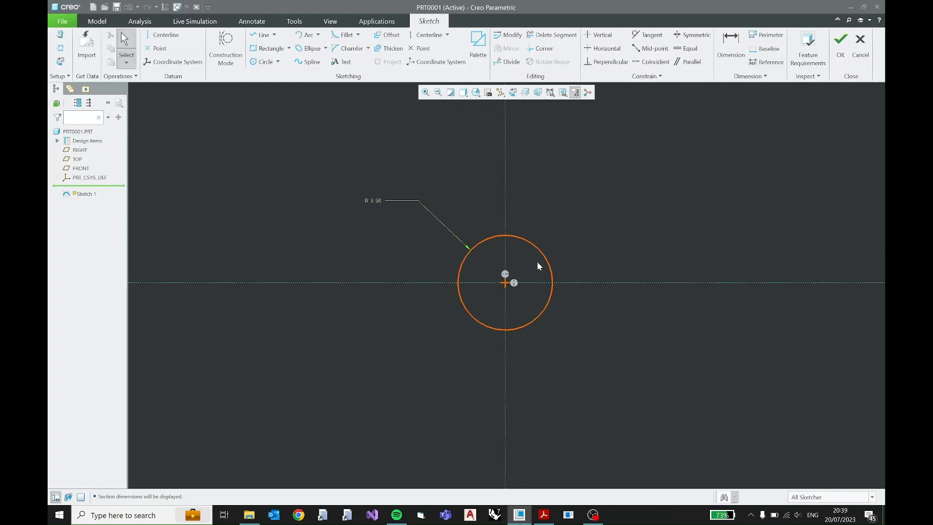
{"action": "left_click", "coordinate": [380, 202]}
{"action": "double_click", "coordinate": [381, 202]}
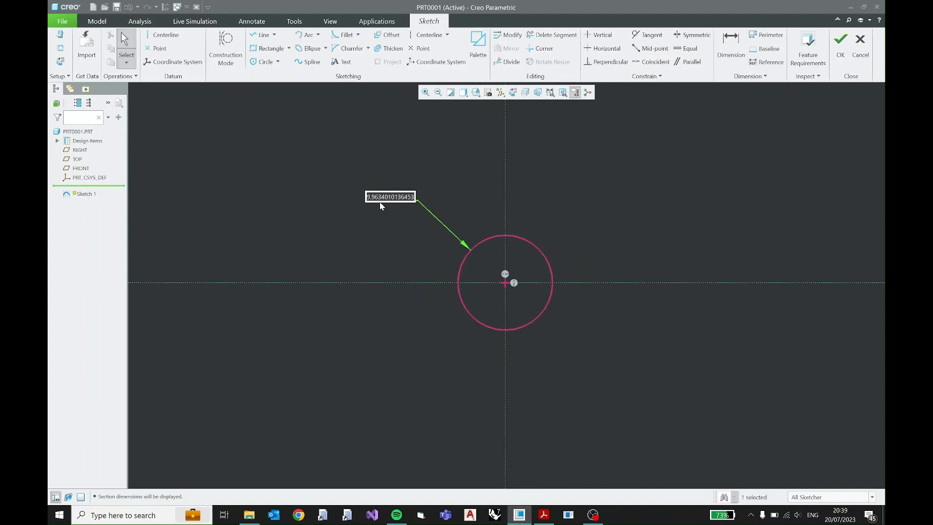
{"action": "type", "text": "8.0"}
{"action": "key", "text": "Return"}
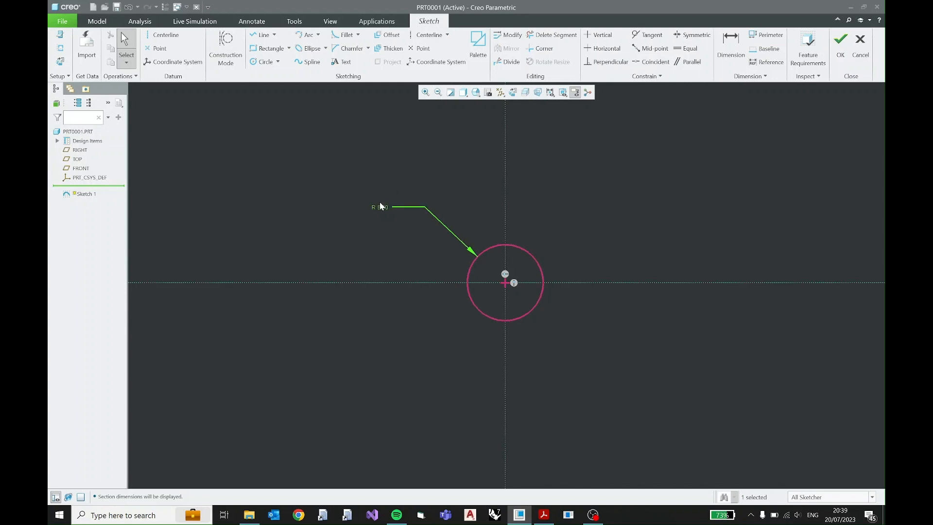
- Lock the circle's R8 dimension, try to stretch the circle, and place the dimension text lower, beside the circle
{"action": "left_click", "coordinate": [378, 206]}
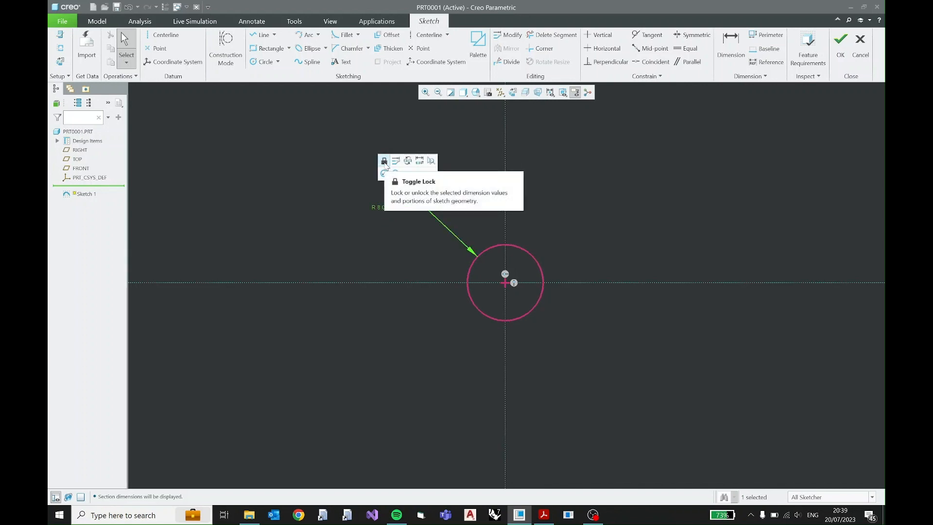
{"action": "left_click", "coordinate": [384, 163]}
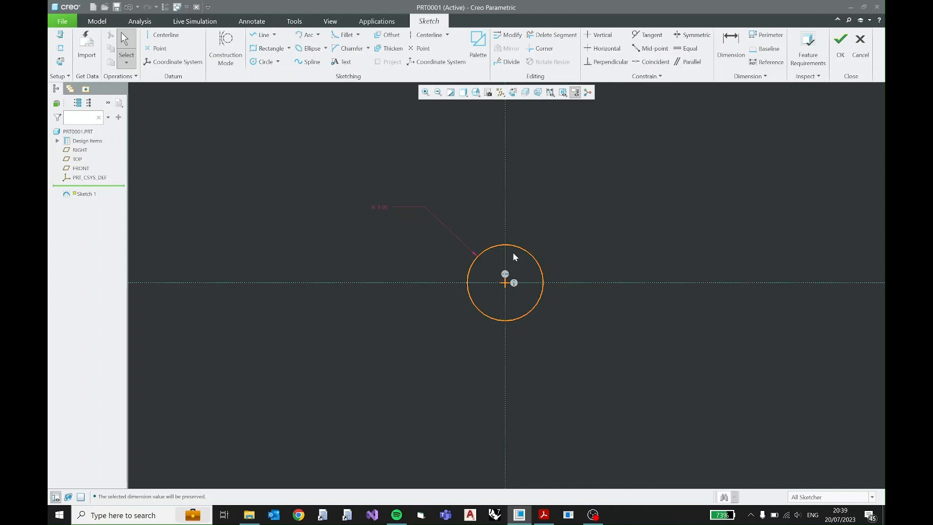
{"action": "left_click_drag", "start_coordinate": [525, 250], "coordinate": [567, 232]}
{"action": "left_click_drag", "start_coordinate": [375, 212], "coordinate": [376, 316]}
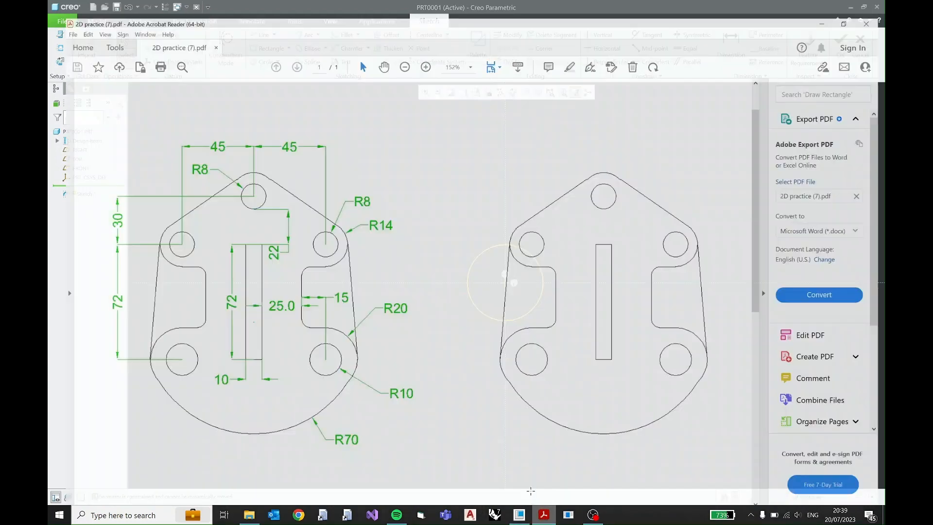
- Check the outline around the top hole in the PDF drawing and sketch a concentric circle about 26 in diameter around the R8 circle
{"action": "left_click", "coordinate": [544, 515]}
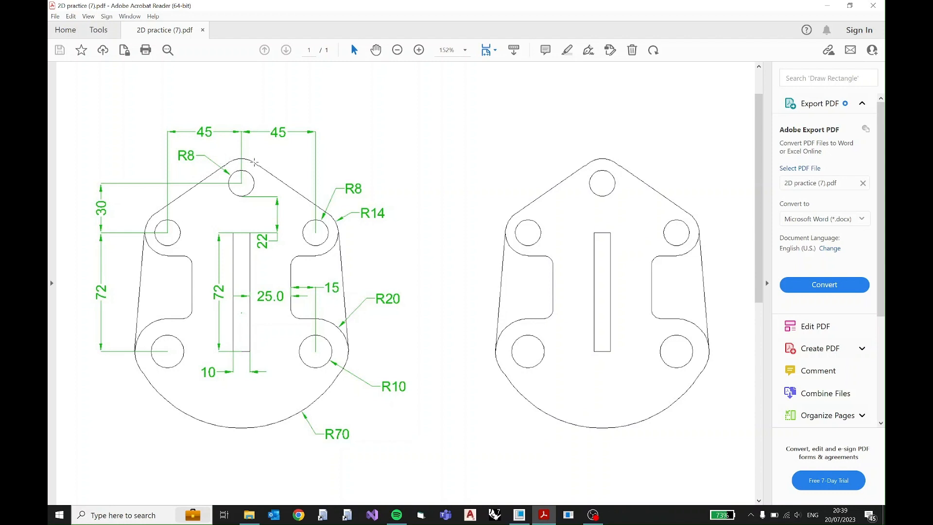
{"action": "left_click", "coordinate": [828, 5]}
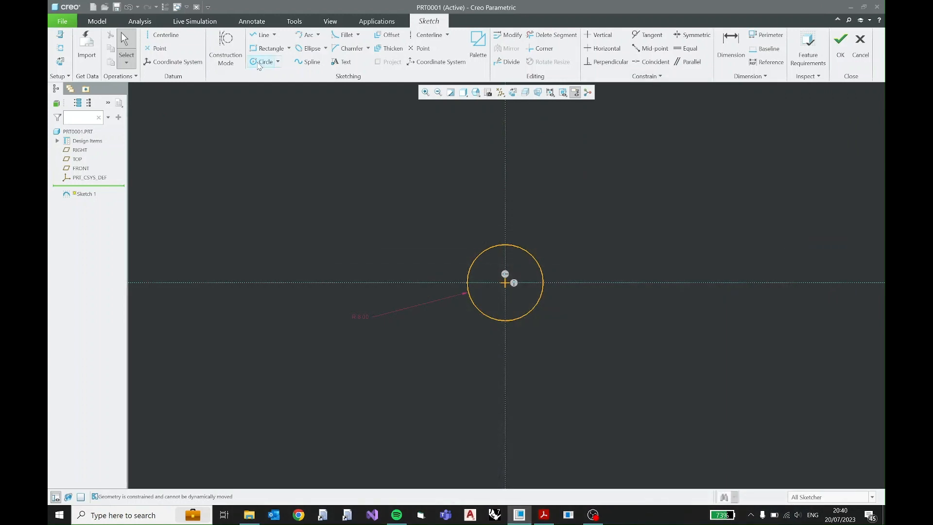
{"action": "left_click", "coordinate": [258, 64]}
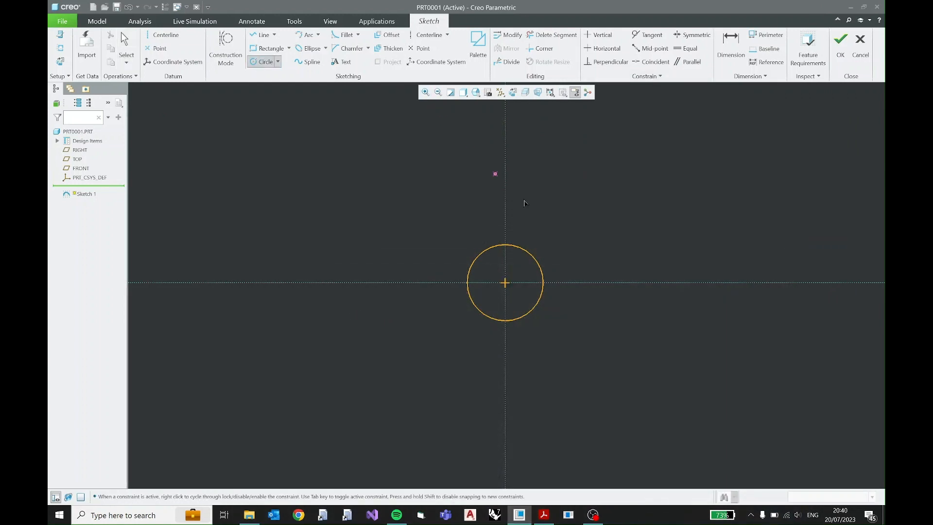
{"action": "left_click", "coordinate": [506, 282]}
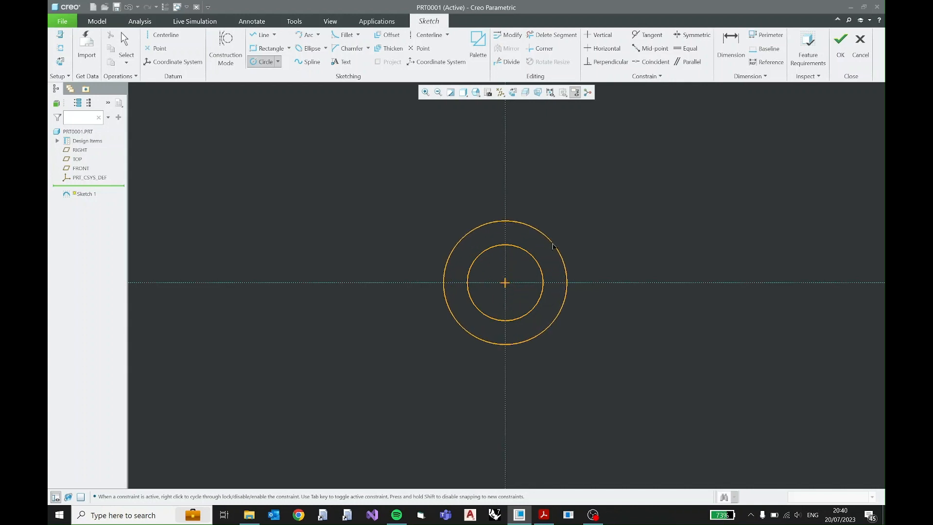
{"action": "left_click", "coordinate": [553, 247]}
{"action": "middle_click", "coordinate": [573, 231]}
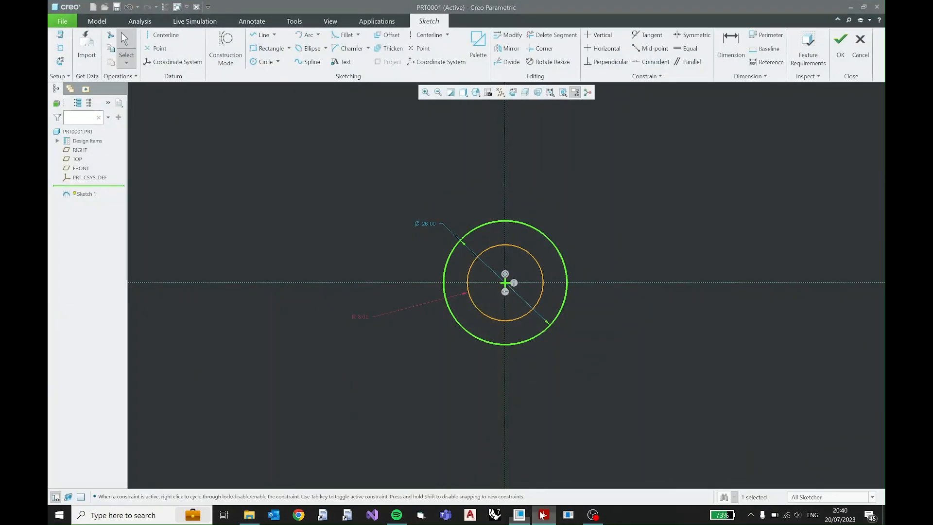
- Check the corner radius in the PDF drawing, convert the outer circle's diameter dimension to a radius, and set it to 14
{"action": "left_click", "coordinate": [544, 515]}
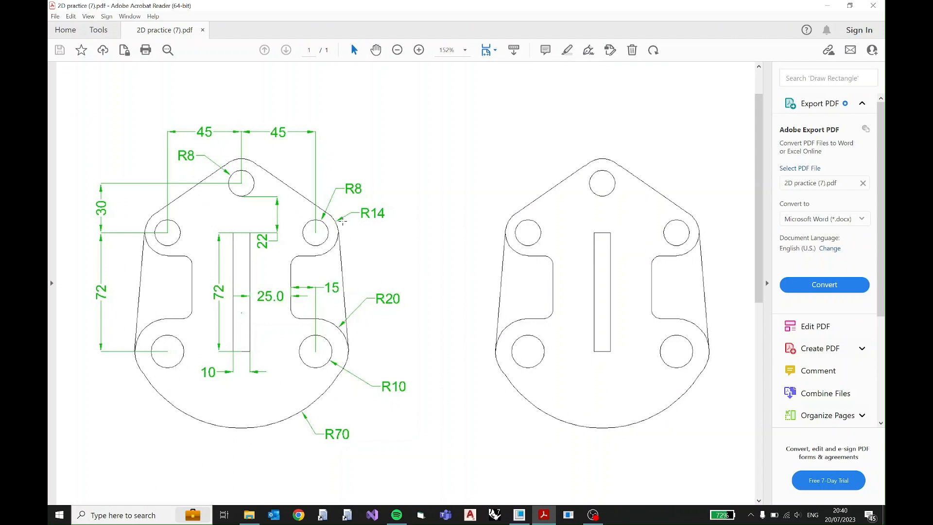
{"action": "left_click", "coordinate": [828, 5]}
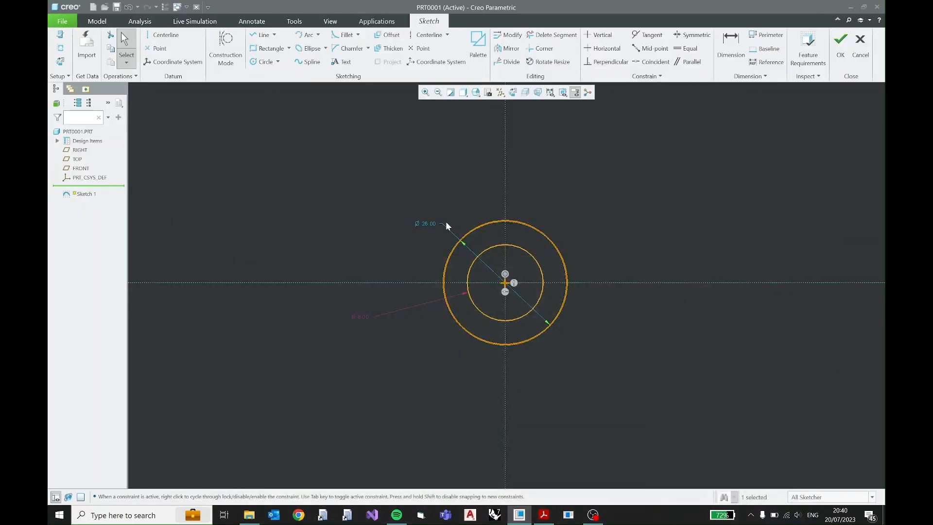
{"action": "left_click", "coordinate": [428, 224]}
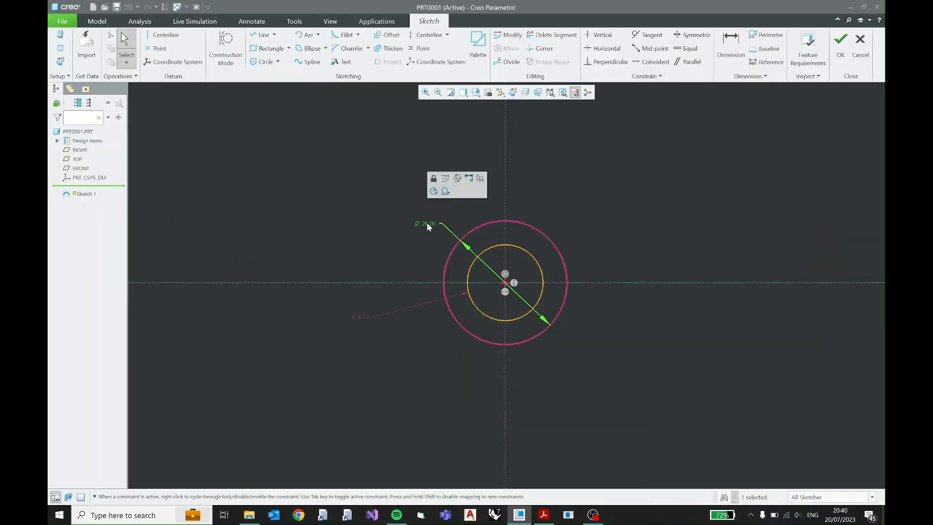
{"action": "left_click", "coordinate": [434, 192]}
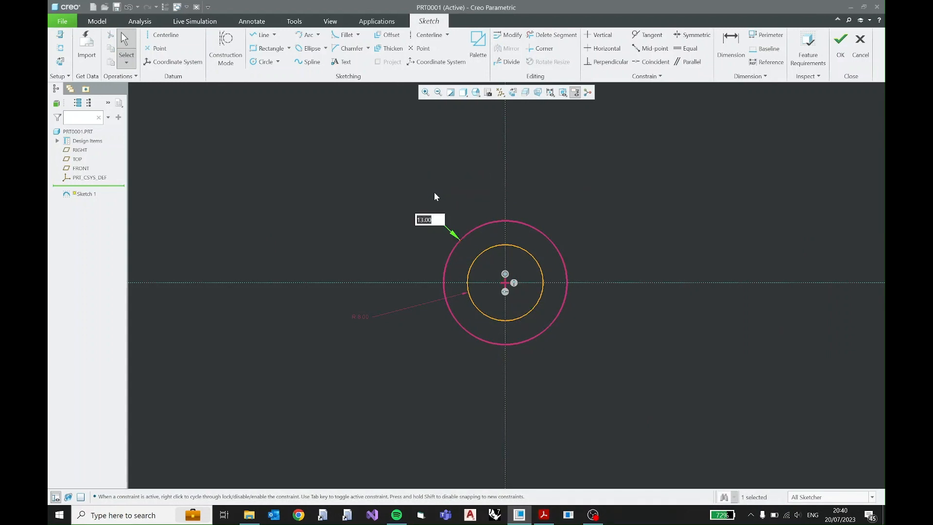
{"action": "type", "text": "14"}
{"action": "key", "text": "Return"}
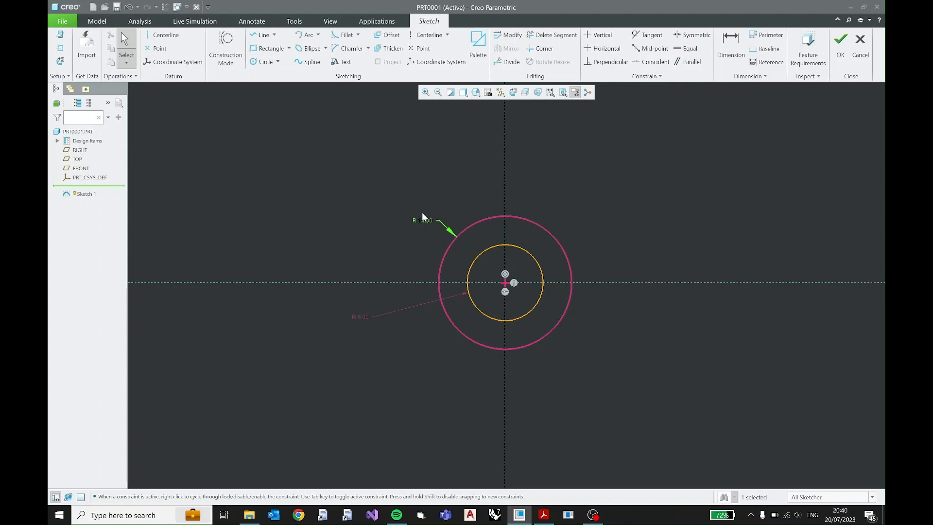
- Stretch the outer circle to a radius of about 17.04 and set its radius back to 14
{"action": "mouse_move", "coordinate": [481, 219]}
{"action": "left_mouse_down"}
{"action": "mouse_move", "coordinate": [471, 203]}
{"action": "mouse_move", "coordinate": [489, 204]}
{"action": "left_mouse_up"}
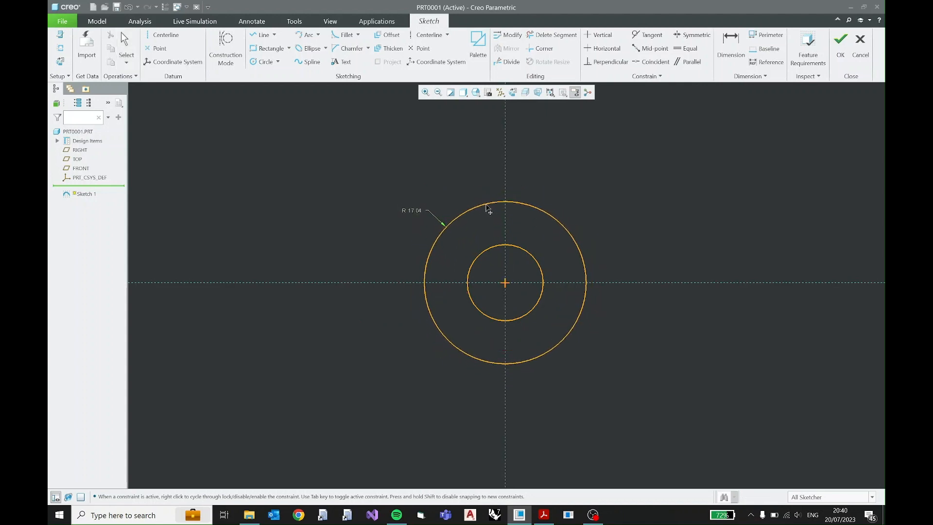
{"action": "double_click", "coordinate": [416, 213]}
{"action": "type", "text": "14"}
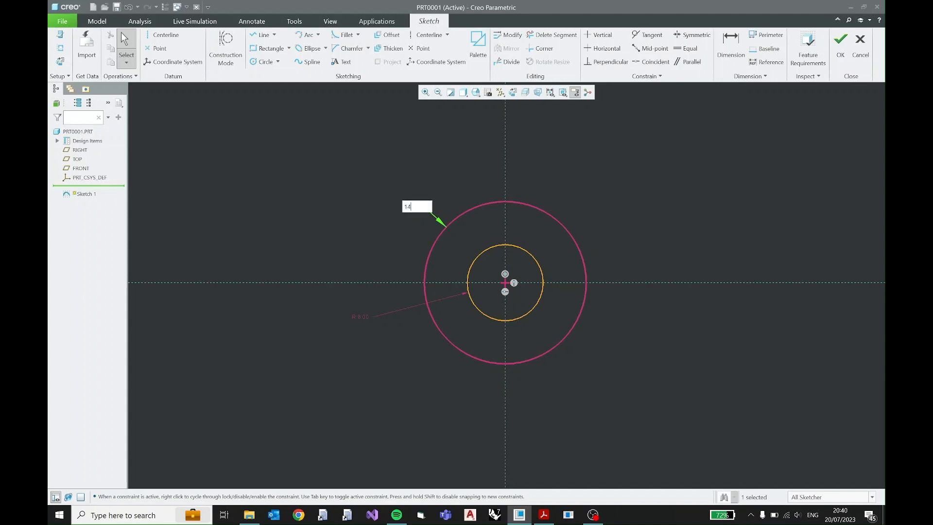
{"action": "key", "text": "Return"}
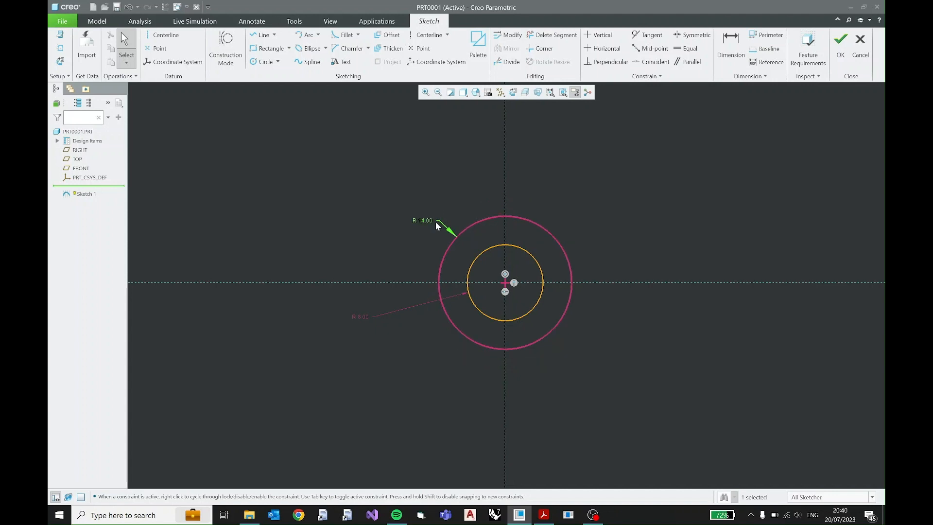
- Lock the outer circle's R14 dimension and place its text below the R8 dimension
{"action": "left_click", "coordinate": [439, 142]}
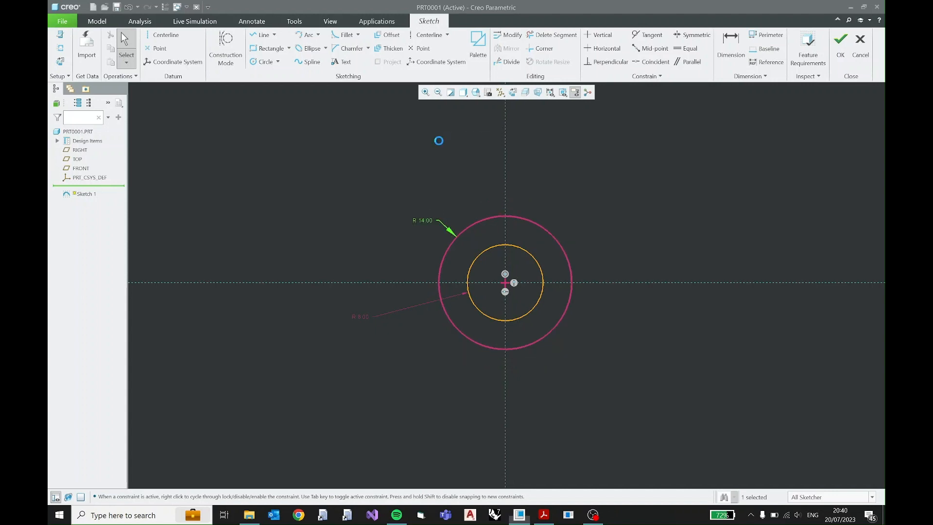
{"action": "left_click_drag", "start_coordinate": [419, 221], "coordinate": [388, 359]}
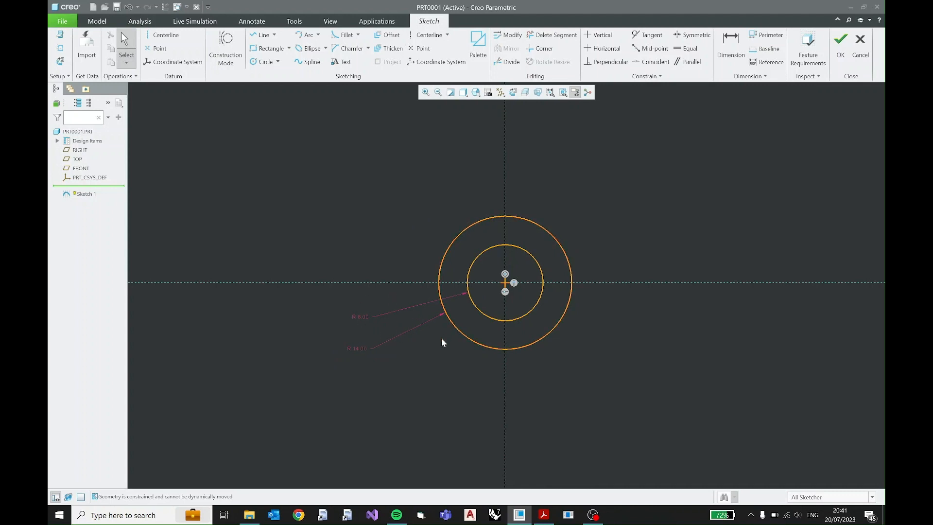
- Set the inner circle's locked radius to 9 as a trial and return it to 8
{"action": "double_click", "coordinate": [366, 314]}
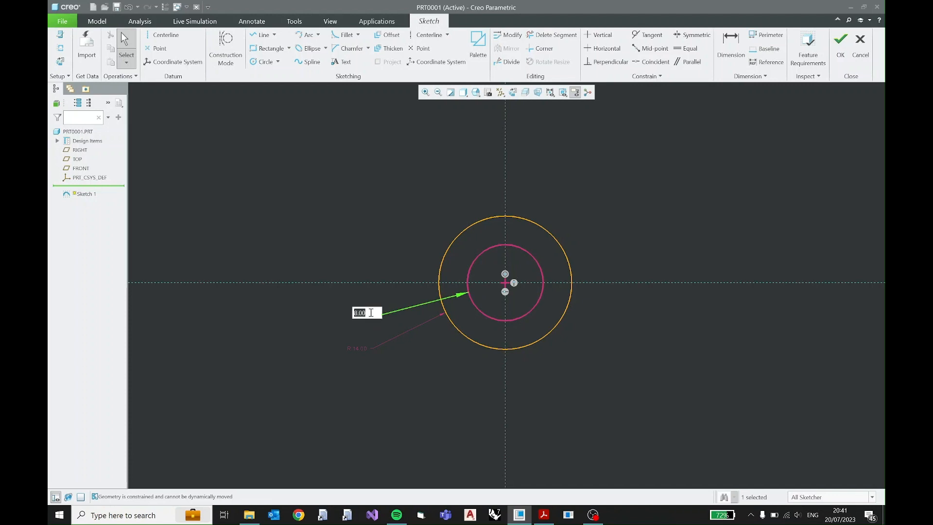
{"action": "type", "text": "9"}
{"action": "key", "text": "Return"}
{"action": "left_click", "coordinate": [347, 325]}
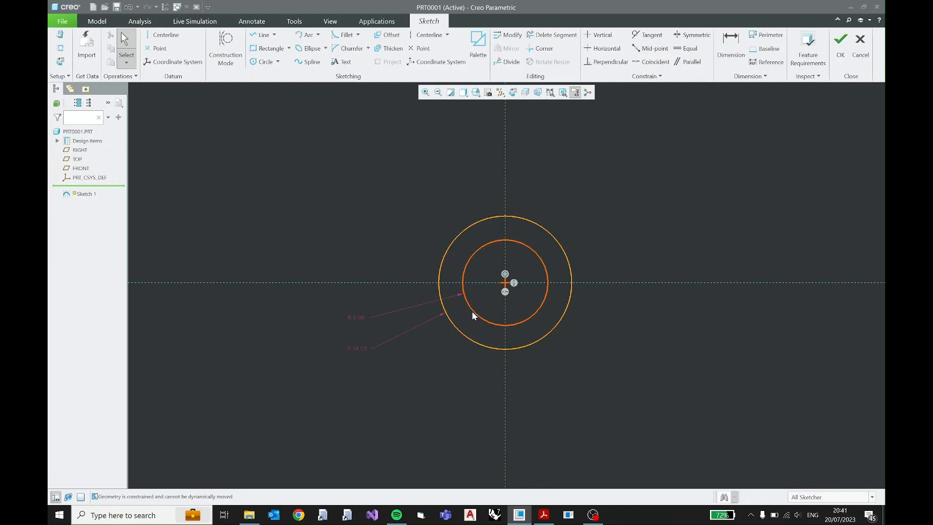
{"action": "double_click", "coordinate": [361, 316]}
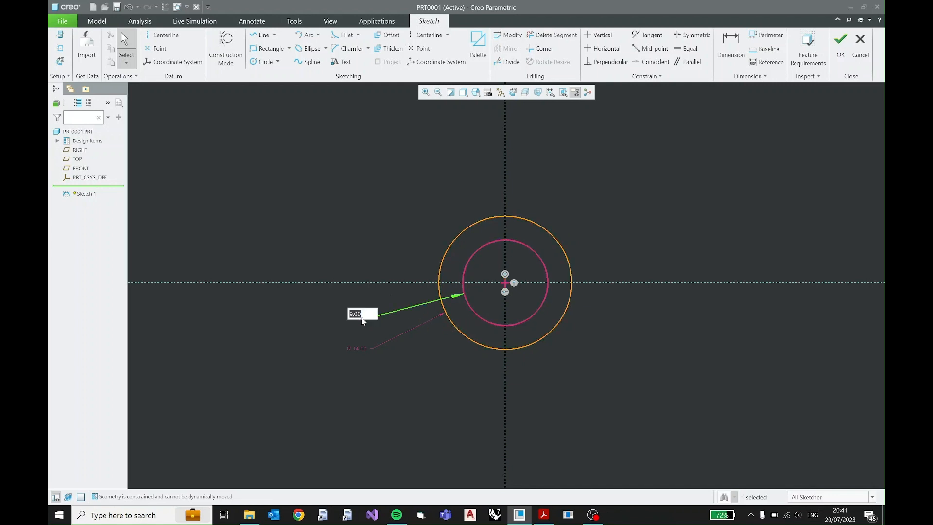
{"action": "key", "text": "Return"}
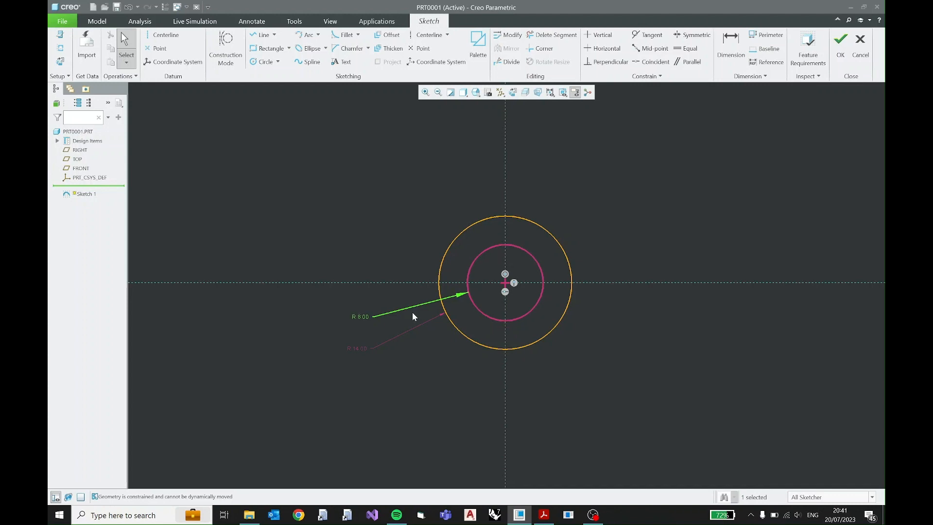
{"action": "left_click", "coordinate": [412, 312]}
- Recheck the PDF drawing and add a vertical datum centerline through the common centre of the two circles
{"action": "left_click", "coordinate": [544, 514]}
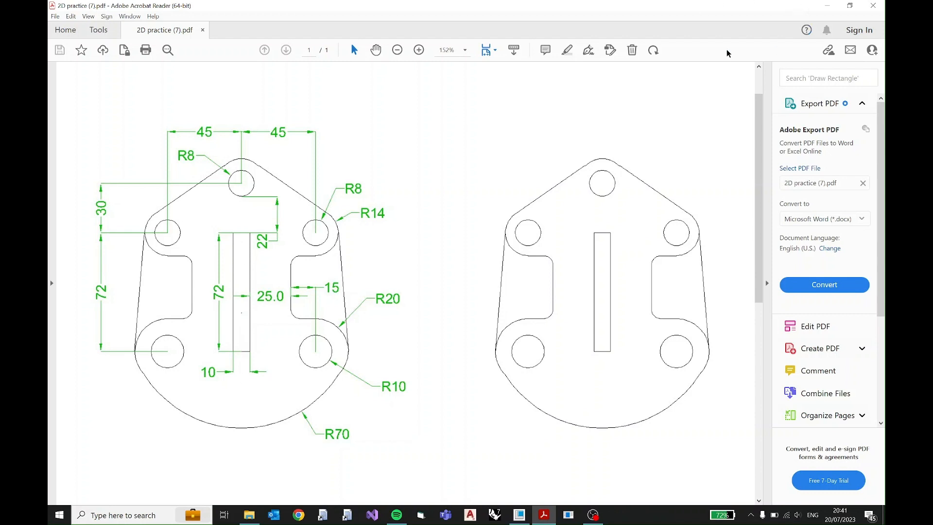
{"action": "left_click", "coordinate": [829, 8]}
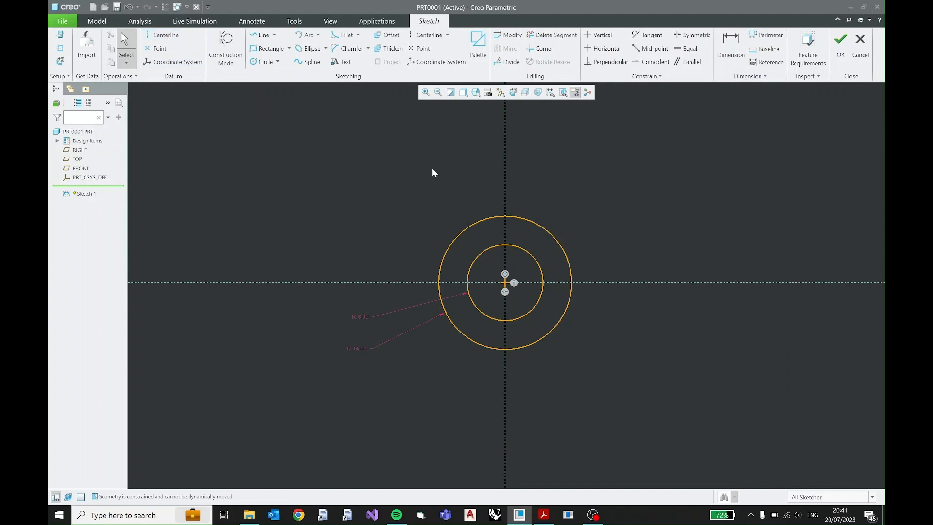
{"action": "left_click", "coordinate": [169, 37]}
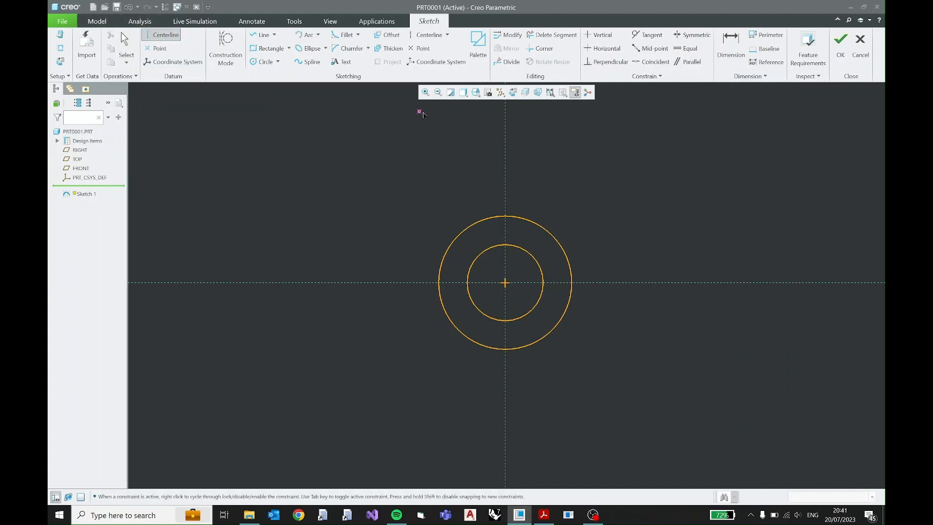
{"action": "left_click", "coordinate": [506, 115]}
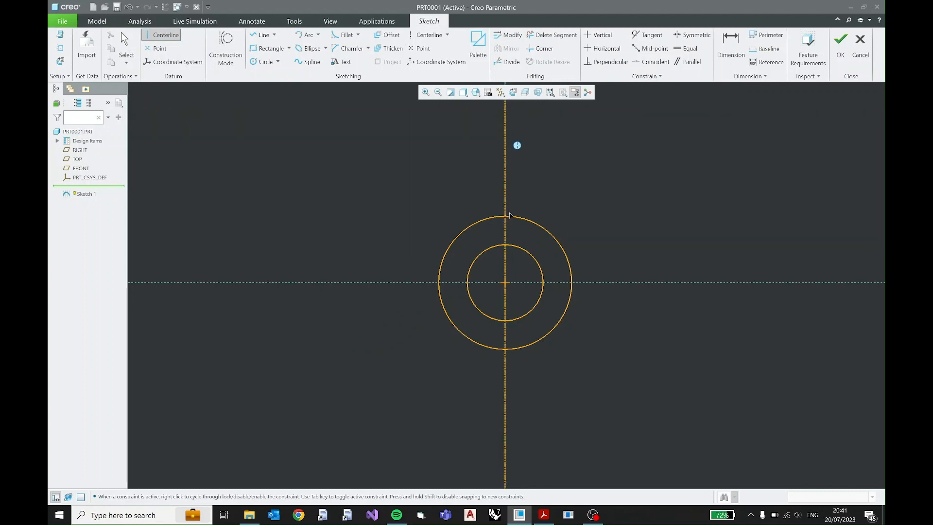
{"action": "left_click", "coordinate": [506, 267]}
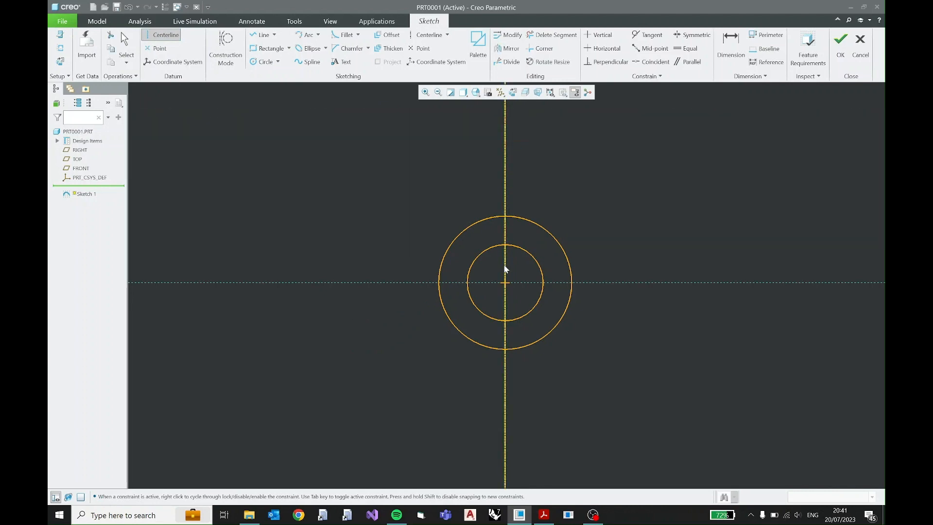
{"action": "middle_click", "coordinate": [547, 200]}
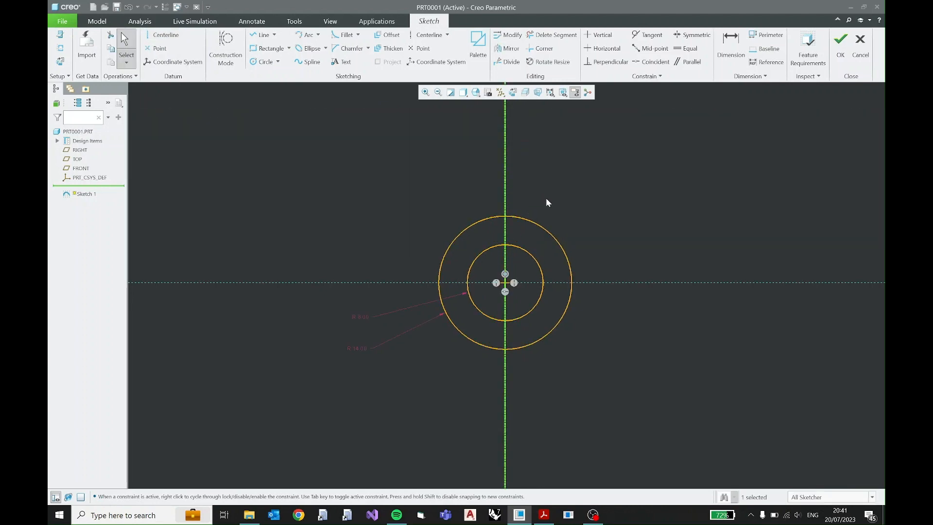
{"action": "left_click", "coordinate": [537, 174]}
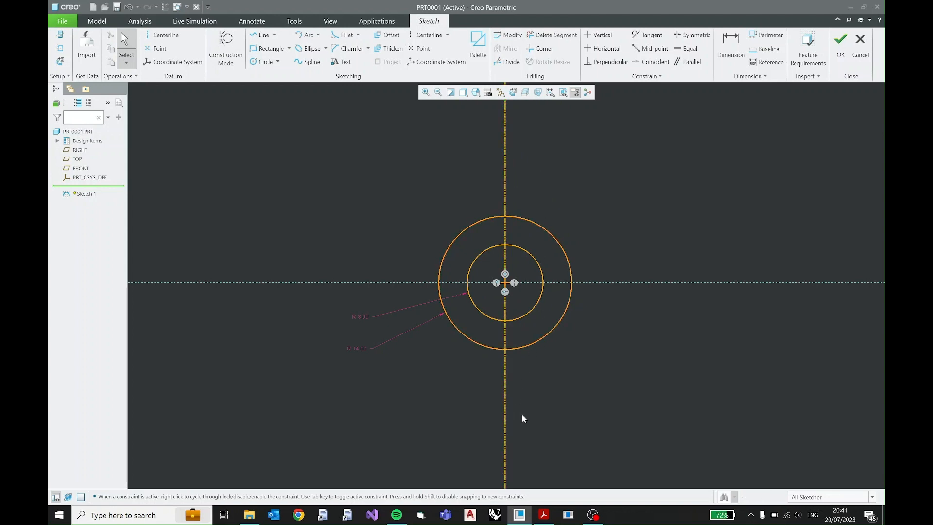
{"action": "mouse_move", "coordinate": [521, 413]}
{"action": "middle_mouse_down", "text": "shift"}
{"action": "mouse_move", "coordinate": [525, 338]}
{"action": "mouse_move", "coordinate": [509, 280]}
{"action": "middle_mouse_up", "text": "shift"}
{"action": "scroll", "coordinate": [516, 304], "scroll_direction": "up", "scroll_amount": 1}
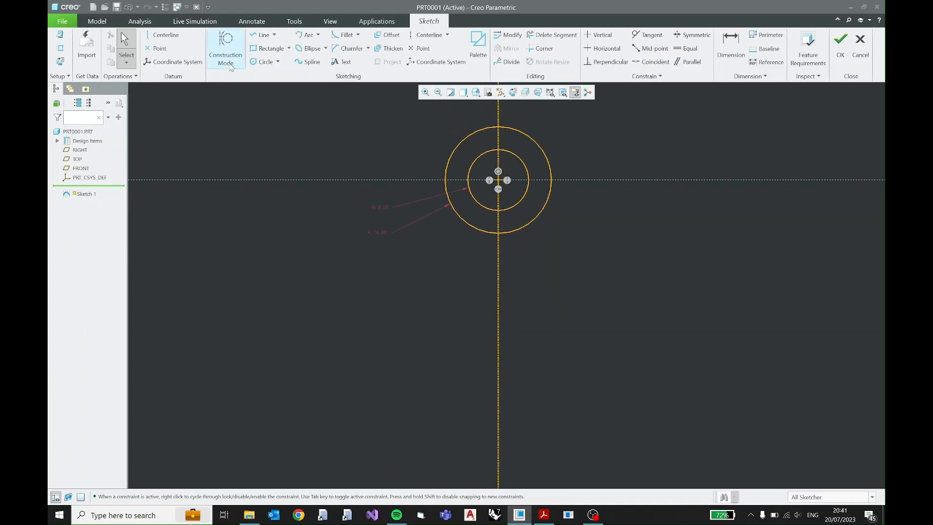
- Sketch a rectangle about 7.71 wide and 46.75 high from the vertical centerline, its top edge about 24.12 below the circles' centre
{"action": "left_click", "coordinate": [267, 48]}
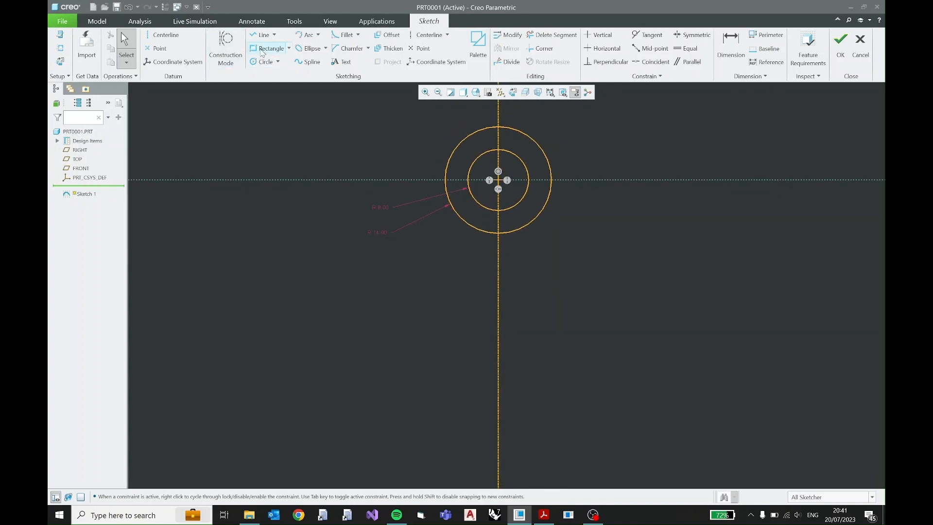
{"action": "left_click", "coordinate": [498, 272]}
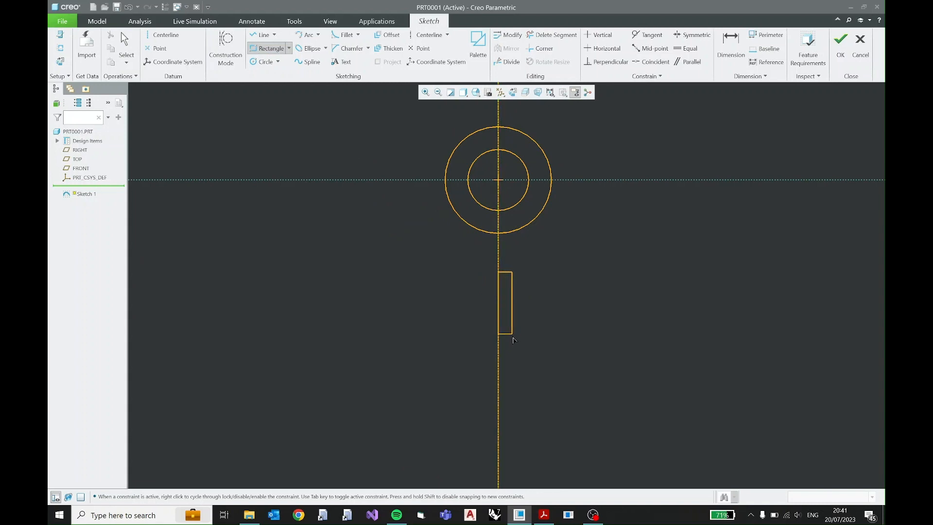
{"action": "middle_click_drag", "start_coordinate": [531, 427], "coordinate": [524, 359], "text": "shift"}
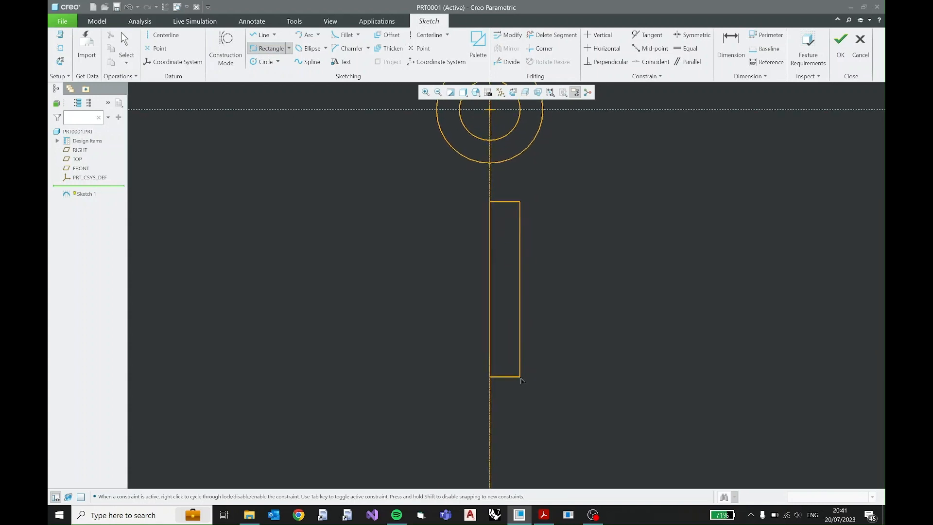
{"action": "left_click", "coordinate": [519, 384]}
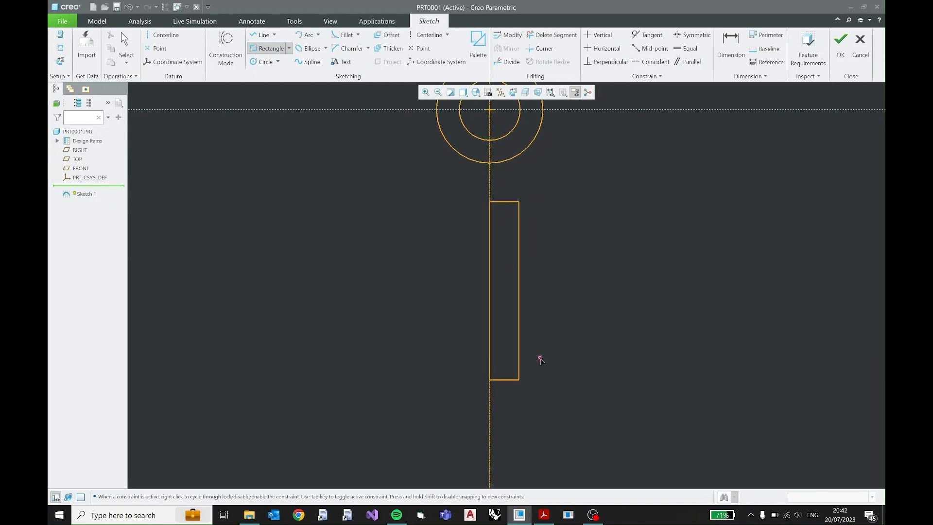
{"action": "middle_click", "coordinate": [540, 359]}
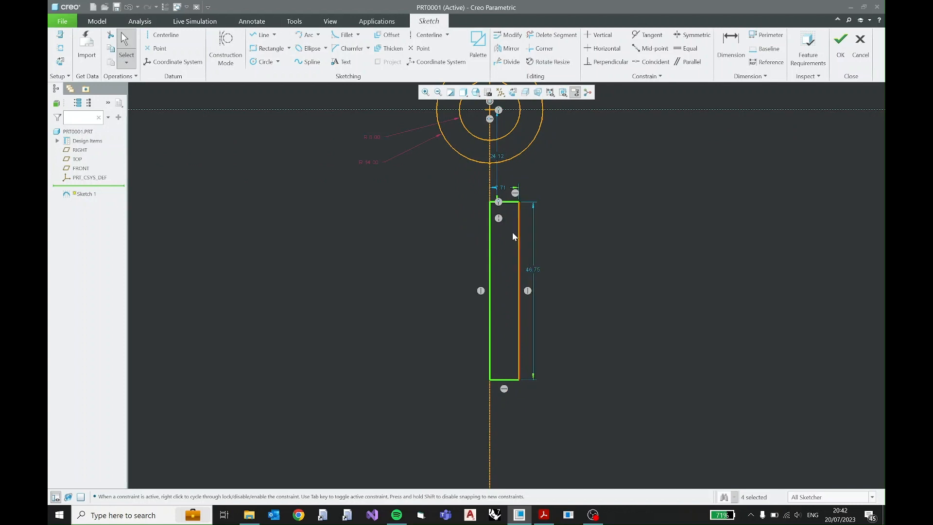
- Space out the rectangle's dimensions, placing the offset and height texts clear of its right side and the width text beyond the centerline
{"action": "left_click_drag", "start_coordinate": [498, 157], "coordinate": [572, 158]}
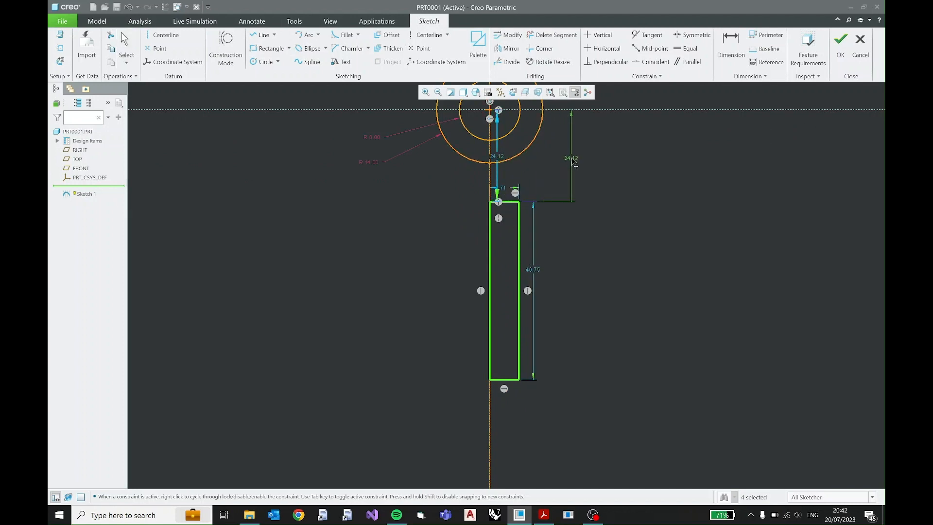
{"action": "left_click_drag", "start_coordinate": [534, 268], "coordinate": [574, 271]}
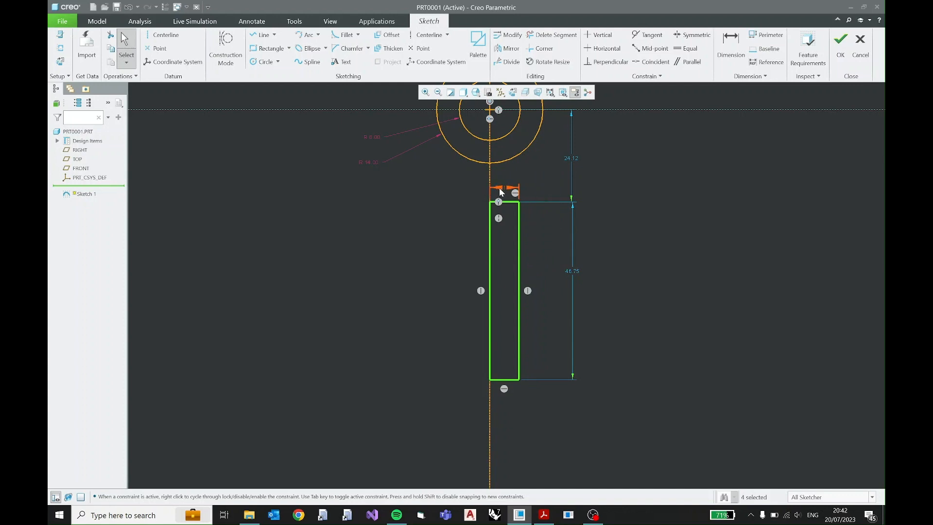
{"action": "left_click_drag", "start_coordinate": [500, 189], "coordinate": [451, 185]}
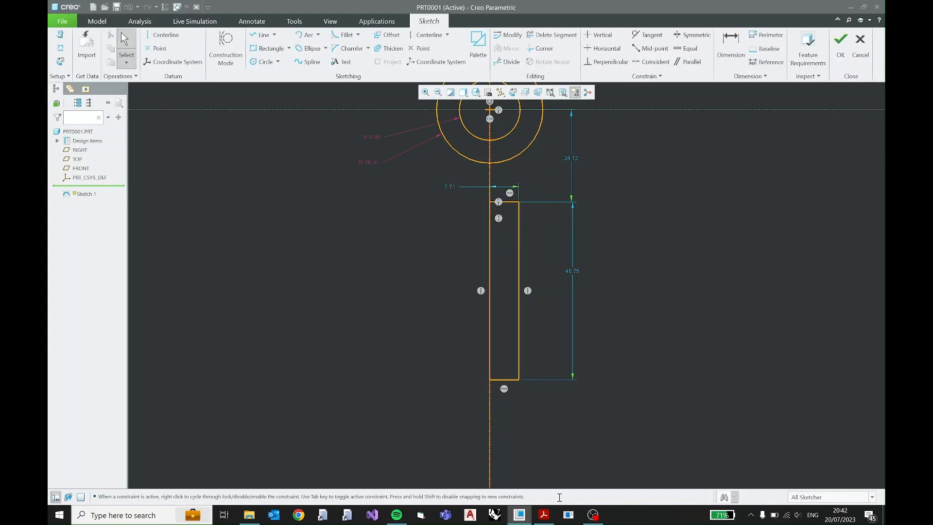
- Check the PDF drawing, set the vertical distance from the circles' centre to the rectangle's top edge to 30, and lock it
{"action": "left_click", "coordinate": [543, 515]}
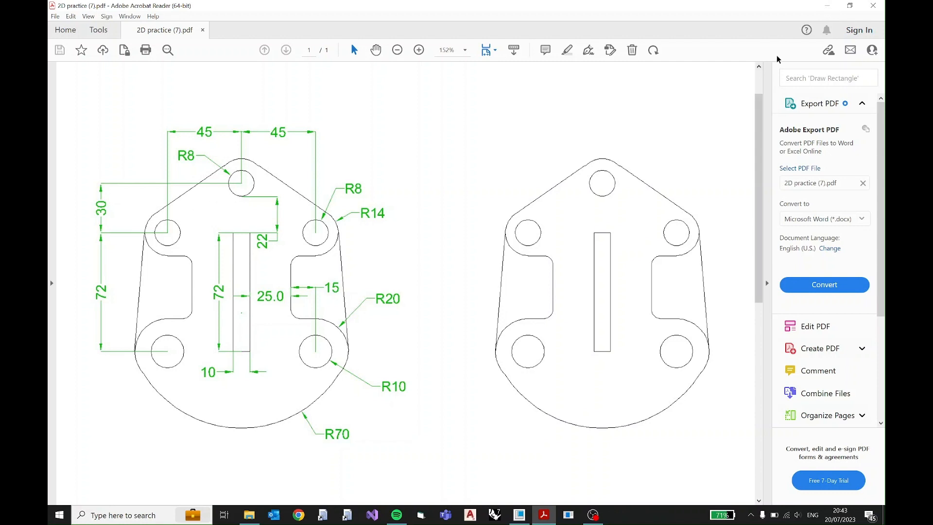
{"action": "left_click", "coordinate": [827, 6]}
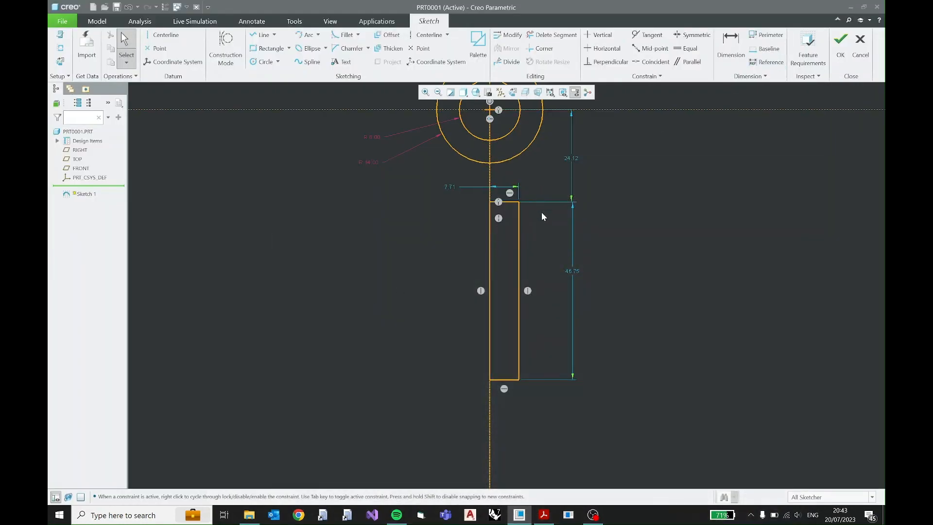
{"action": "middle_click_drag", "start_coordinate": [541, 220], "coordinate": [527, 264]}
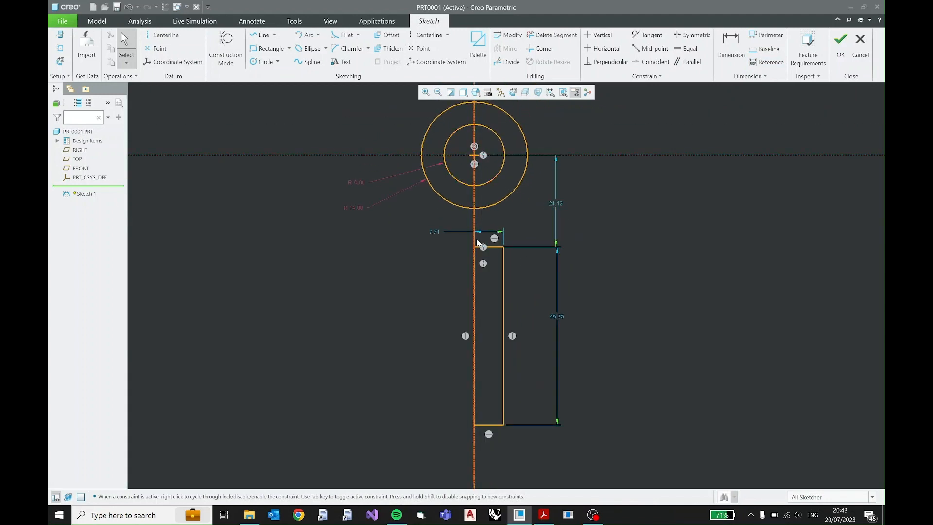
{"action": "double_click", "coordinate": [554, 201]}
{"action": "type", "text": "30"}
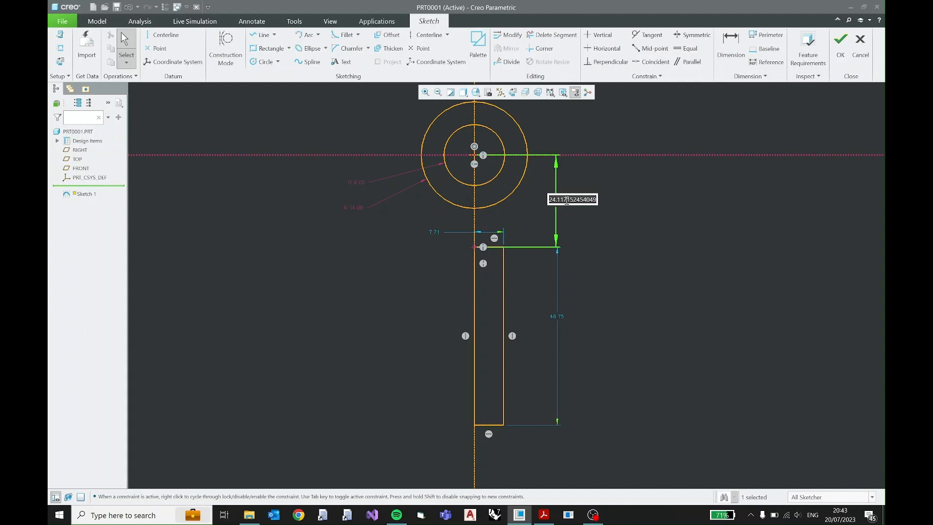
{"action": "type", "text": ".0"}
{"action": "key", "text": "Return"}
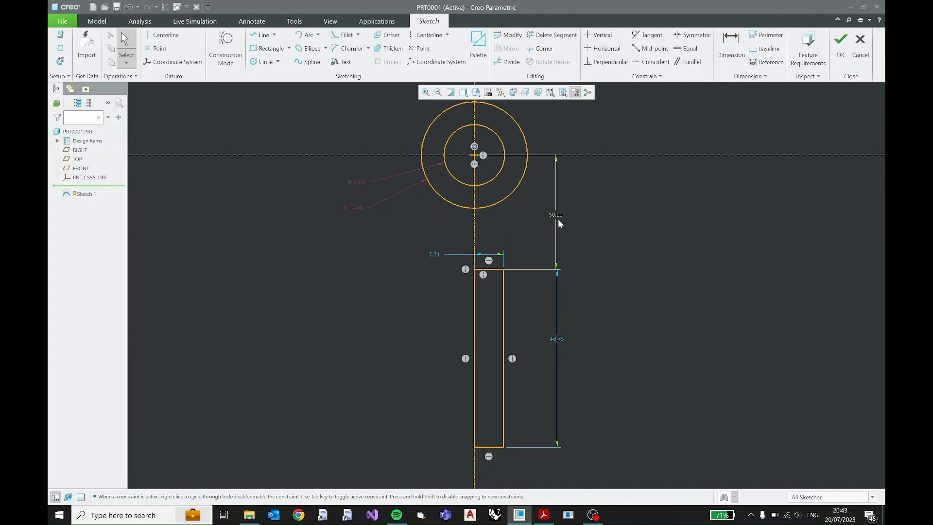
{"action": "left_click", "coordinate": [556, 214]}
{"action": "left_click", "coordinate": [568, 175]}
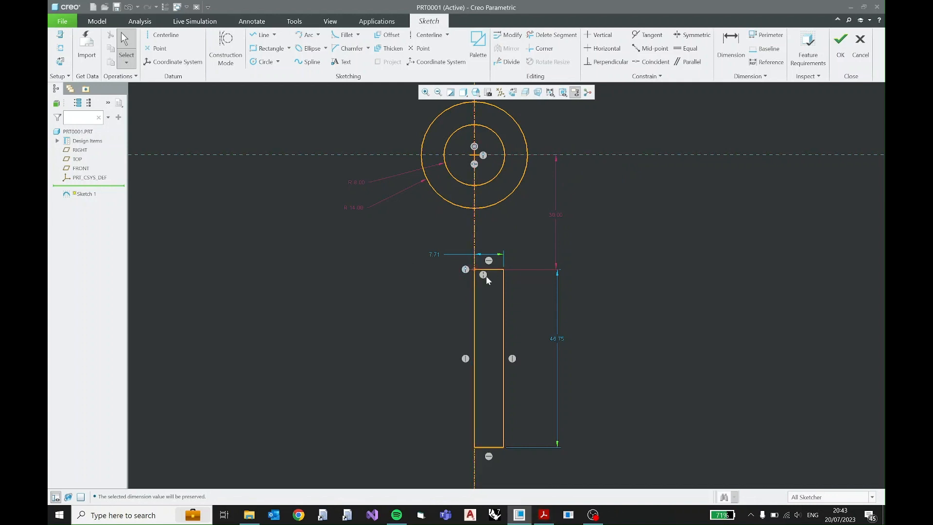
- Check the slot width in the PDF drawing, set the half-slot rectangle's width to 5, and lock that dimension
{"action": "left_click", "coordinate": [542, 516]}
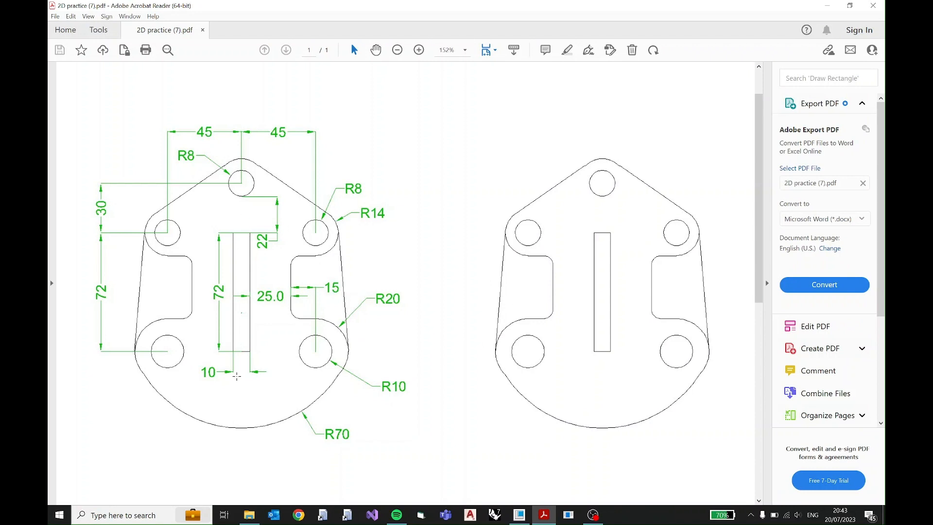
{"action": "mouse_move", "coordinate": [548, 518]}
{"action": "left_click", "coordinate": [826, 14]}
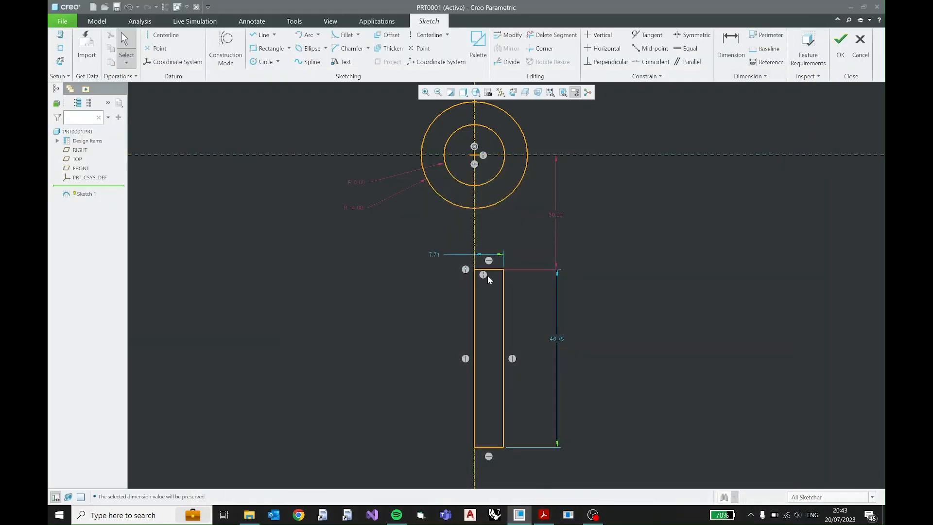
{"action": "middle_click", "coordinate": [436, 254]}
{"action": "type", "text": "5"}
{"action": "key", "text": "Return"}
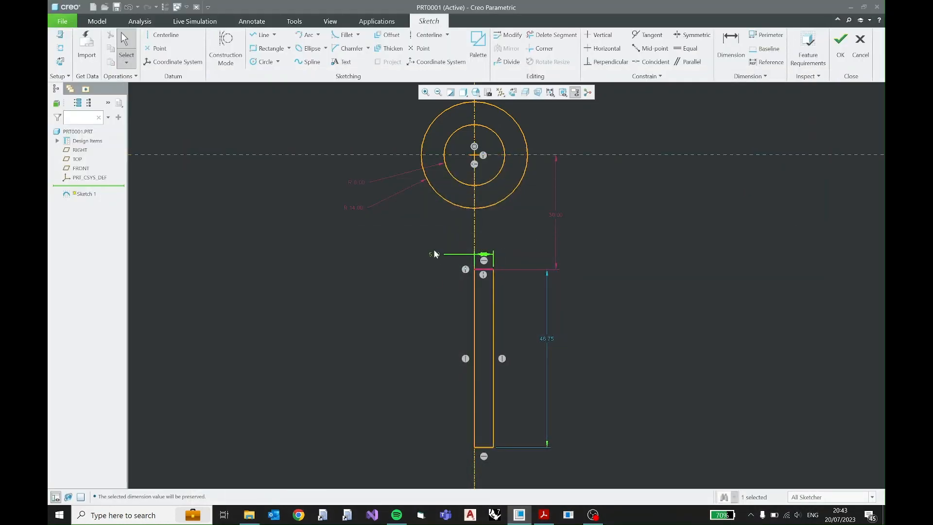
{"action": "left_click", "coordinate": [434, 254]}
{"action": "left_click", "coordinate": [443, 231]}
- Check the slot length in the PDF drawing and set the rectangle's height to 72
{"action": "middle_click_drag", "start_coordinate": [544, 308], "coordinate": [522, 266], "text": "shift"}
{"action": "left_click", "coordinate": [523, 302]}
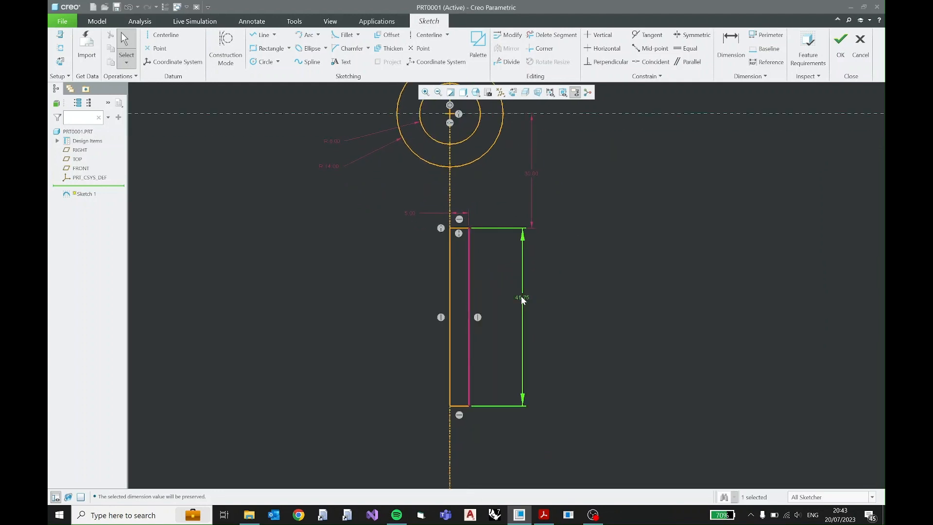
{"action": "left_click", "coordinate": [544, 515]}
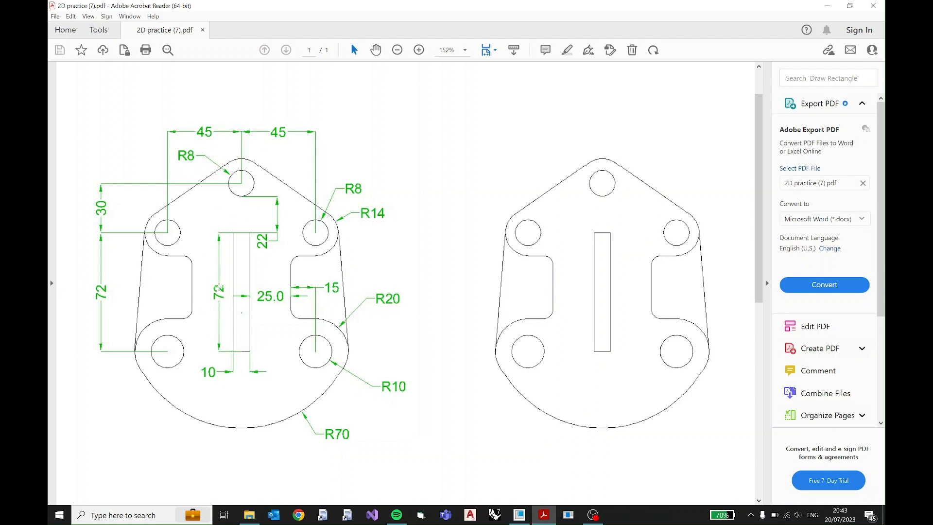
{"action": "left_click", "coordinate": [828, 6]}
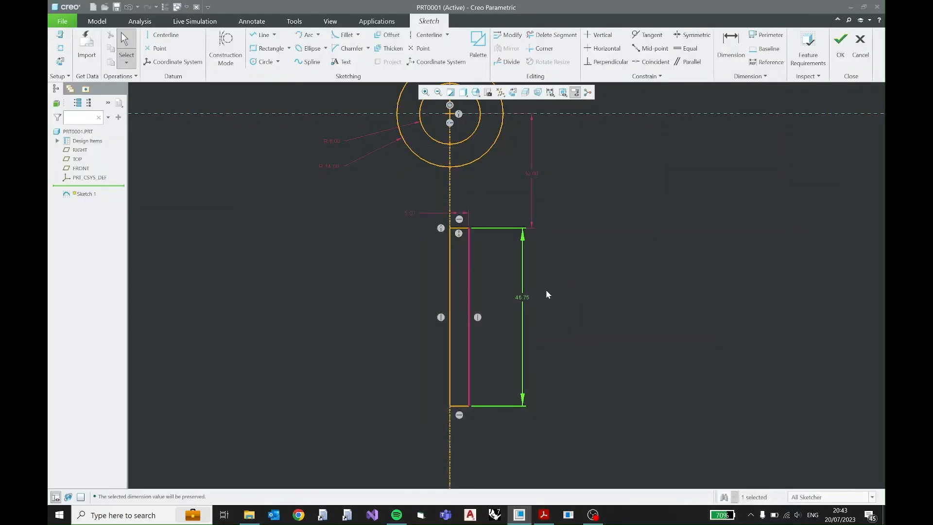
{"action": "double_click", "coordinate": [527, 298]}
{"action": "type", "text": "72"}
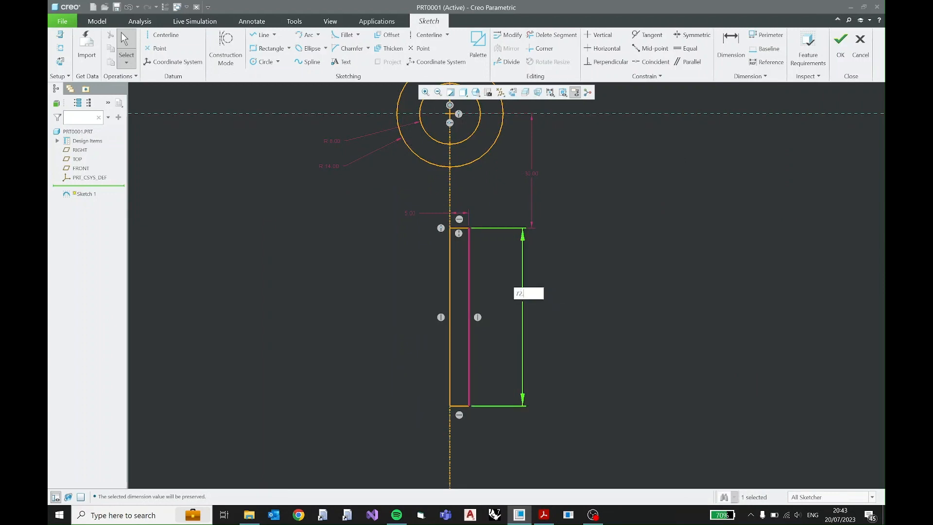
{"action": "key", "text": "Return"}
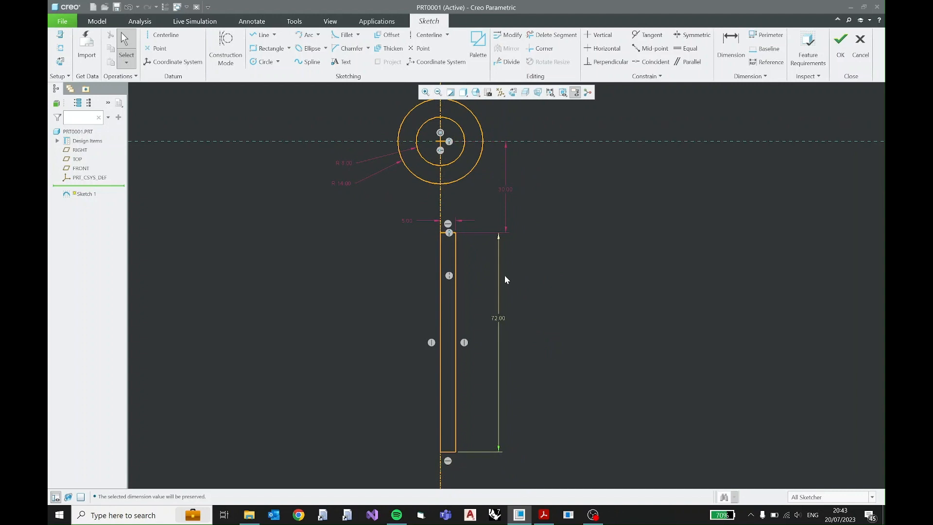
{"action": "middle_click_drag", "start_coordinate": [504, 276], "coordinate": [494, 286], "text": "shift"}
{"action": "scroll", "coordinate": [493, 287], "scroll_direction": "up", "scroll_amount": 1}
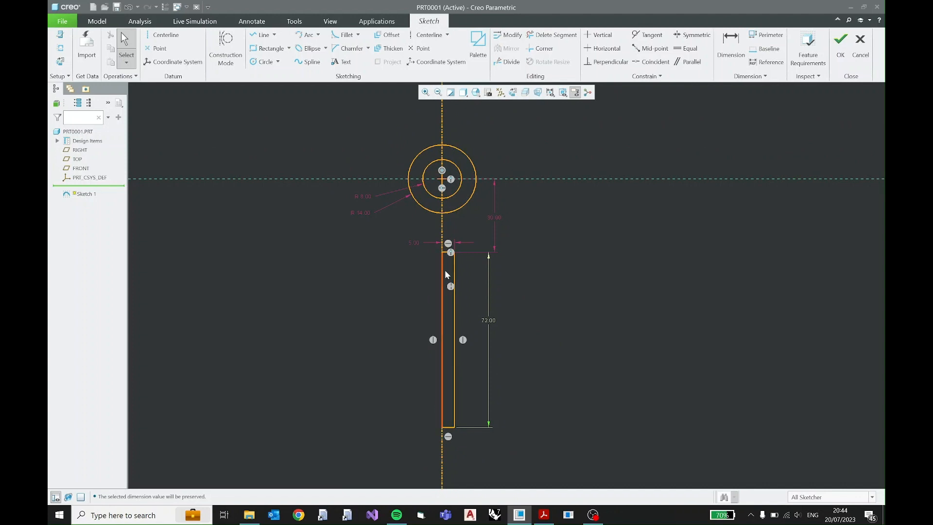
- Recheck the PDF drawing and trim away the left halves of both circles and the rectangle's side on the centerline with Delete Segment
{"action": "left_click", "coordinate": [544, 514]}
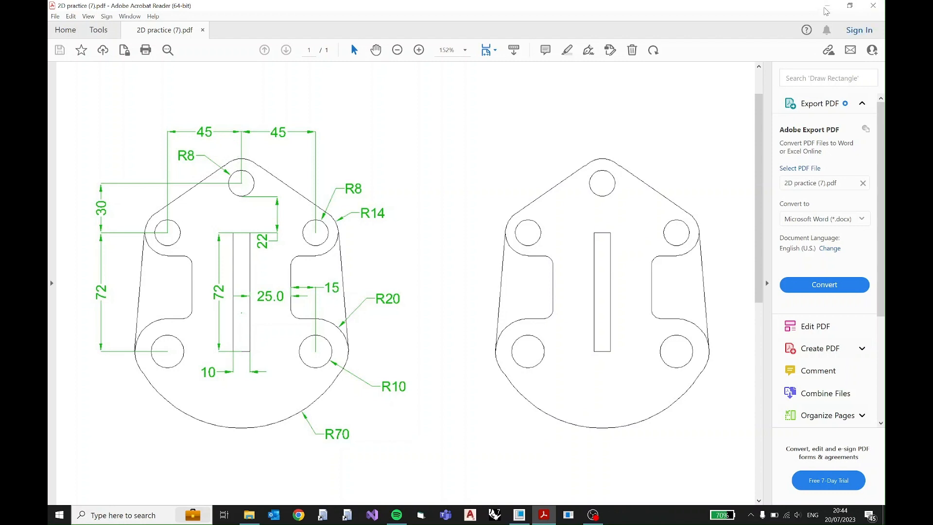
{"action": "left_click", "coordinate": [826, 10]}
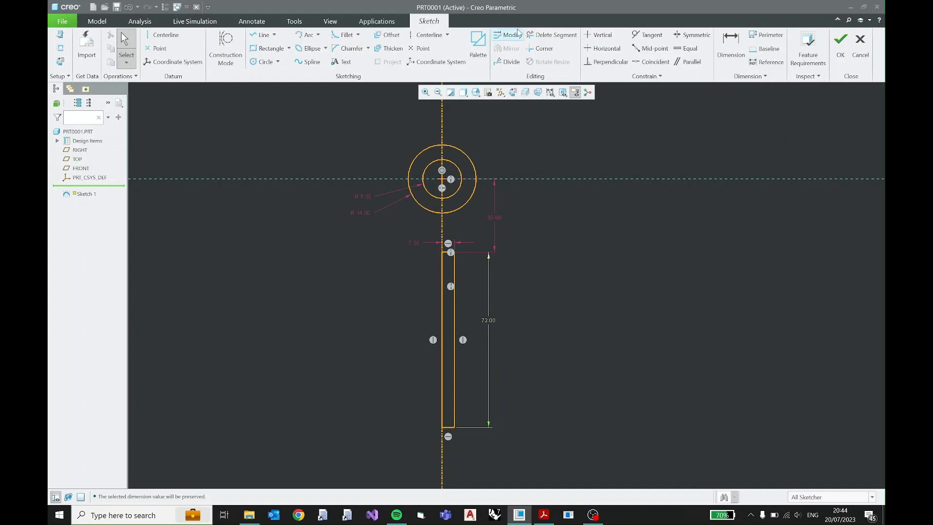
{"action": "left_click", "coordinate": [544, 38]}
{"action": "left_click_drag", "start_coordinate": [422, 120], "coordinate": [428, 217]}
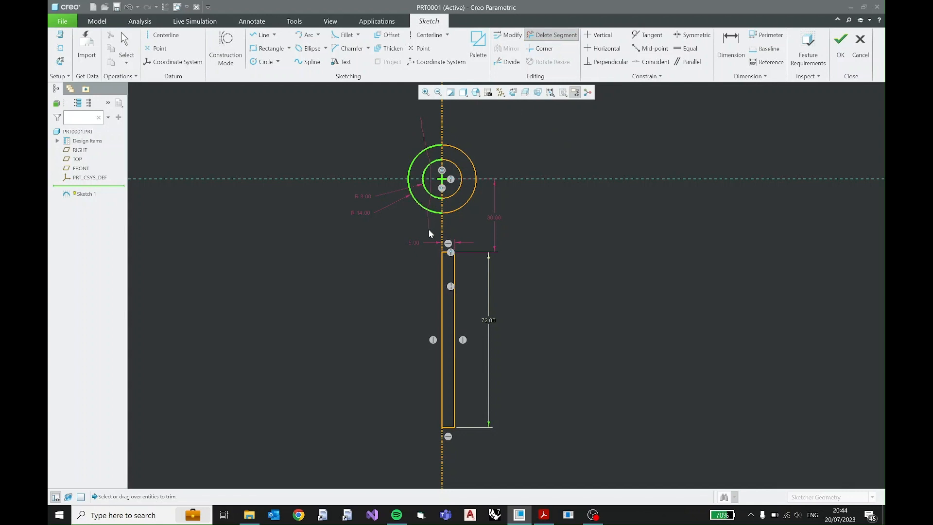
{"action": "left_click_drag", "start_coordinate": [430, 236], "coordinate": [437, 239]}
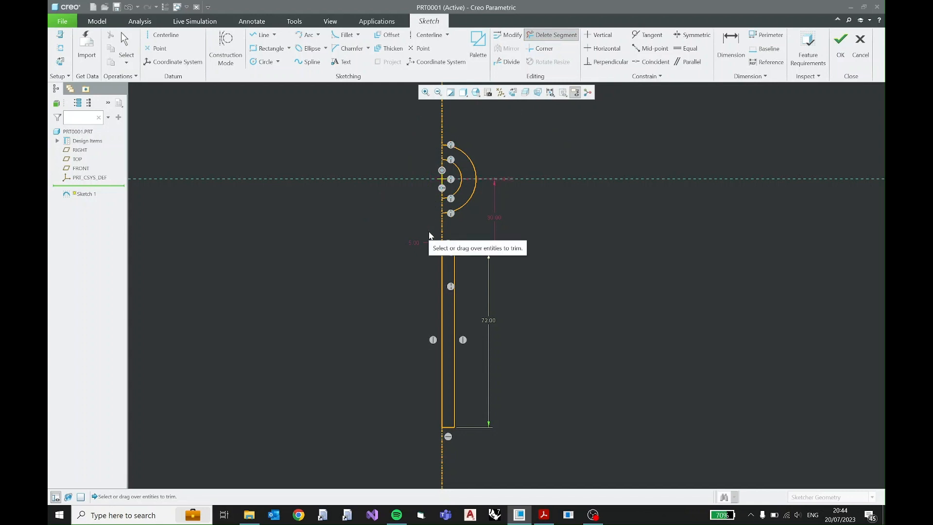
{"action": "left_click", "coordinate": [443, 287]}
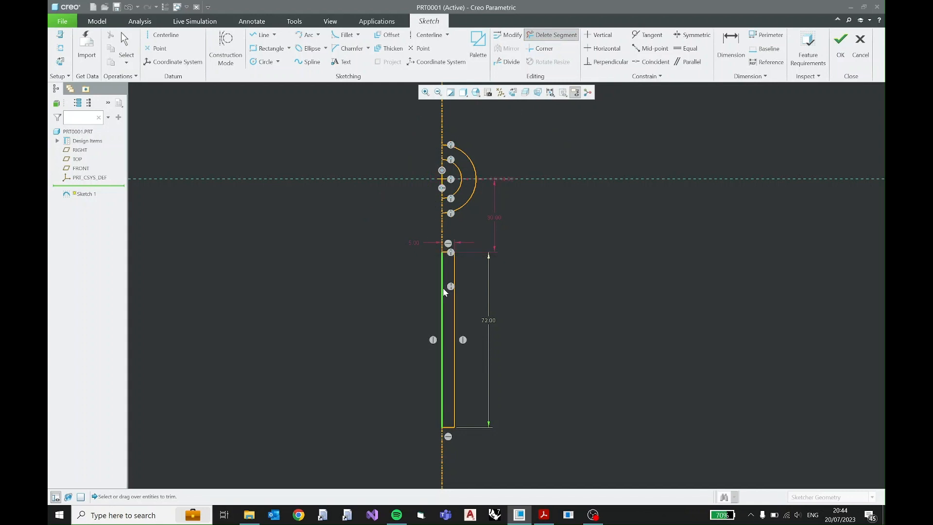
{"action": "middle_click", "coordinate": [700, 250]}
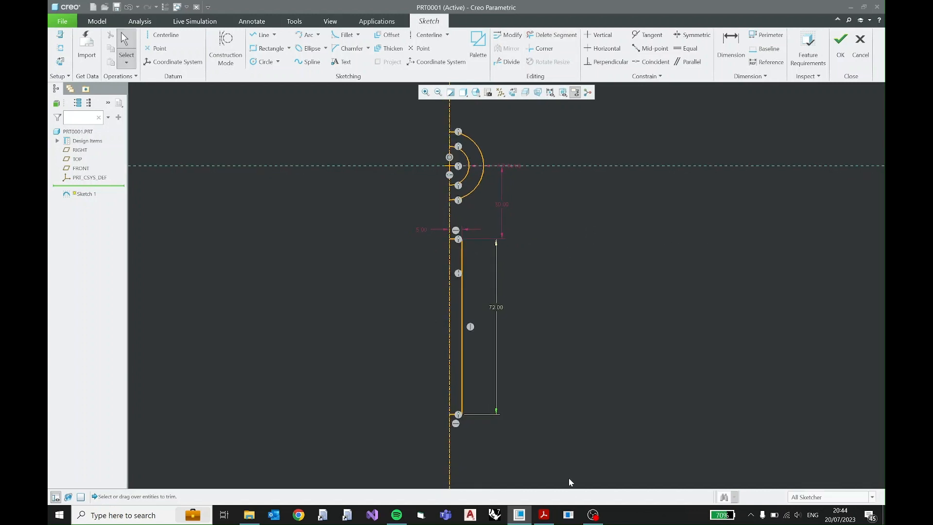
- Check the PDF drawing and sketch a circle about 10.7 in diameter, level with the rectangle's top edge and about 53.7 from its right side
{"action": "left_click", "coordinate": [544, 515]}
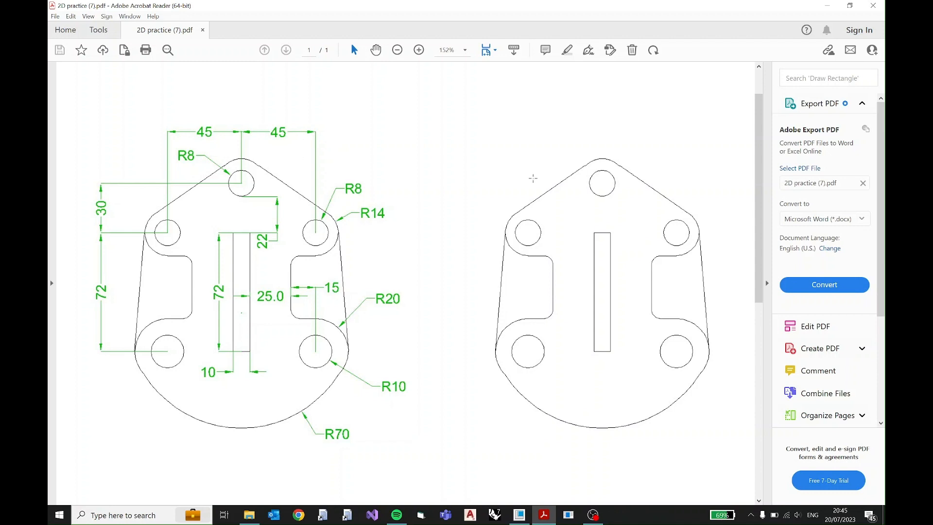
{"action": "key", "text": "alt+Tab"}
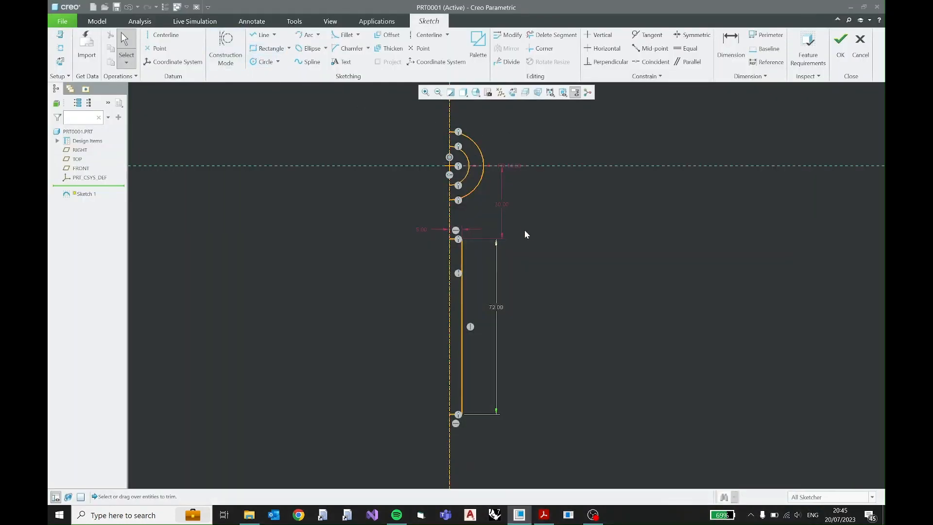
{"action": "middle_click_drag", "start_coordinate": [524, 232], "coordinate": [472, 234], "text": "shift"}
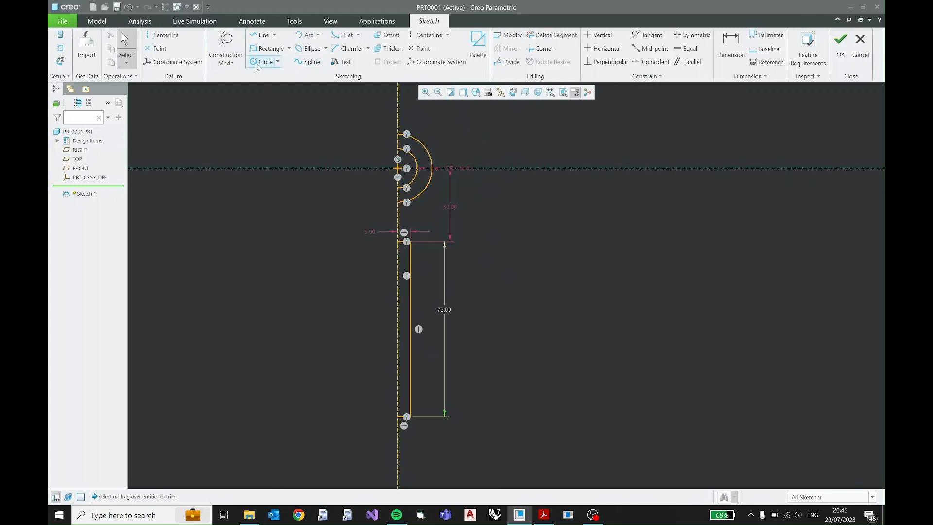
{"action": "left_click", "coordinate": [262, 62]}
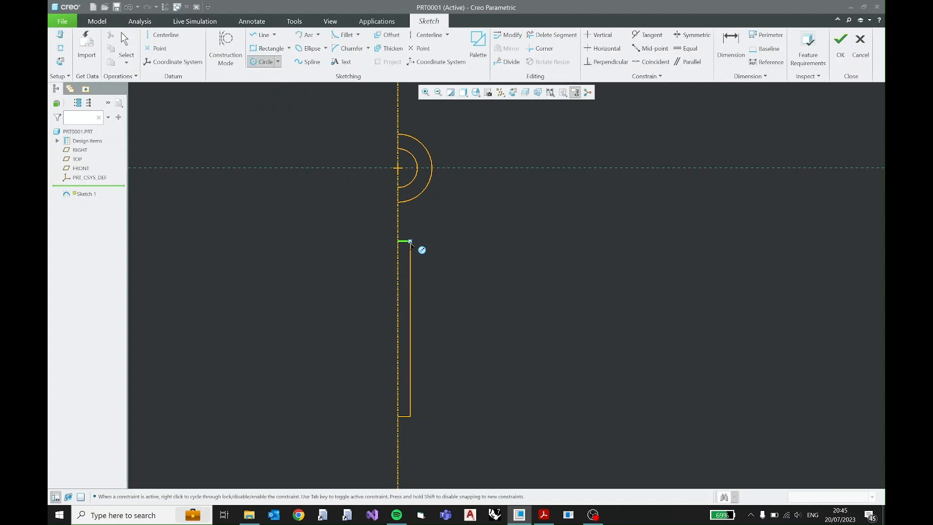
{"action": "scroll", "coordinate": [410, 242], "scroll_direction": "up", "scroll_amount": 3}
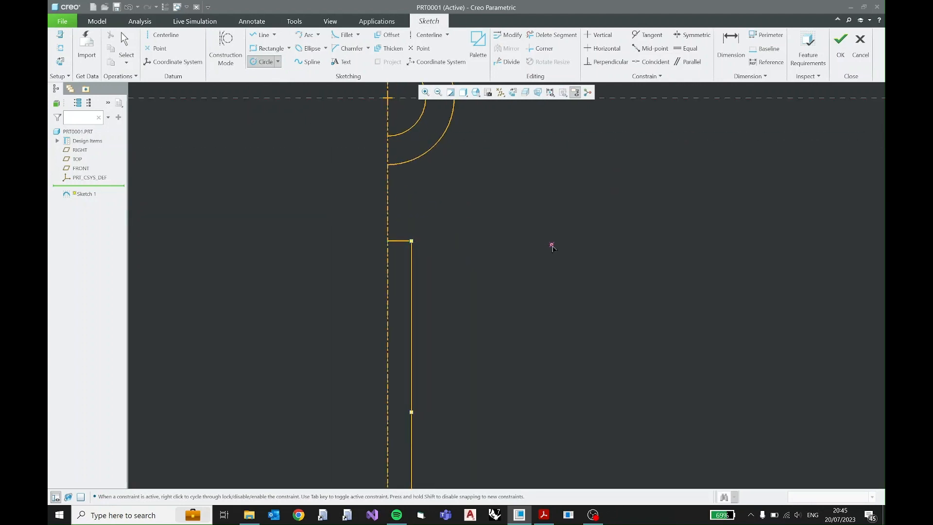
{"action": "scroll", "coordinate": [550, 246], "scroll_direction": "down", "scroll_amount": 1}
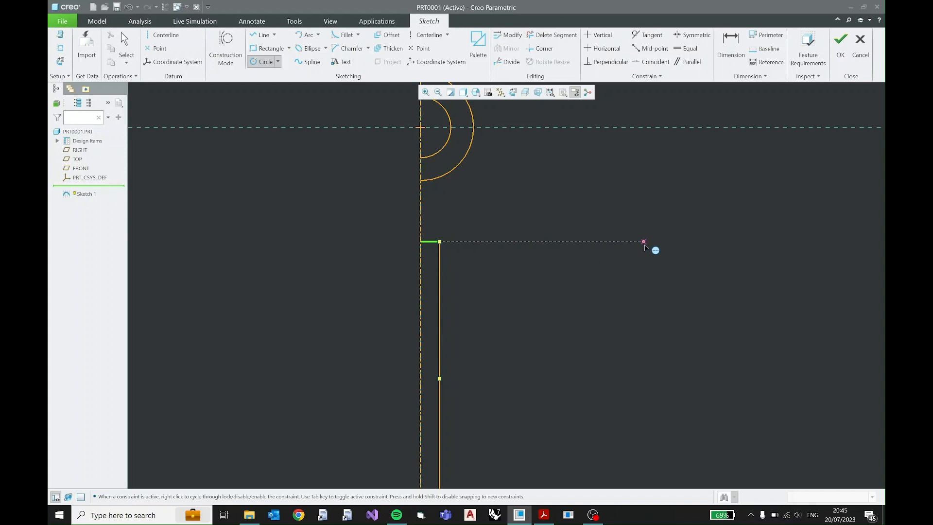
{"action": "left_click", "coordinate": [644, 242]}
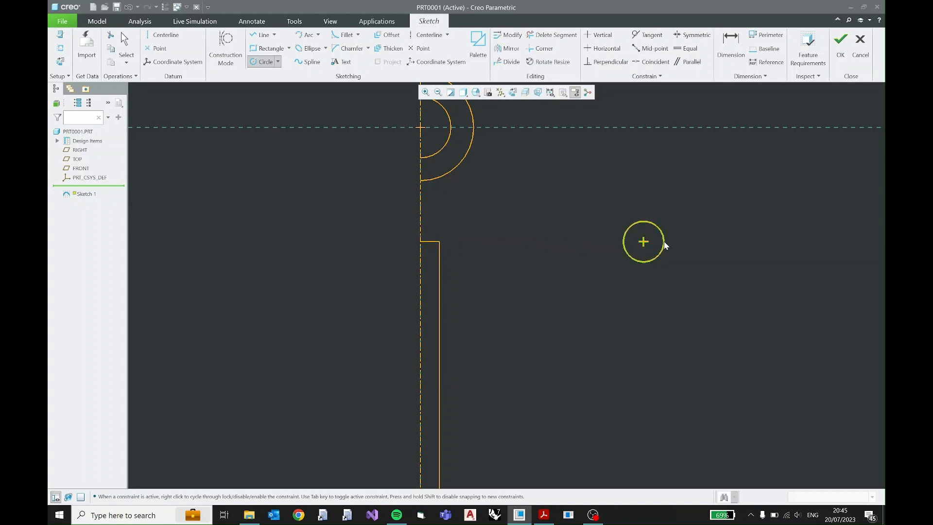
{"action": "left_click", "coordinate": [664, 241]}
{"action": "middle_click", "coordinate": [677, 214]}
{"action": "scroll", "coordinate": [655, 232], "scroll_direction": "down", "scroll_amount": 1}
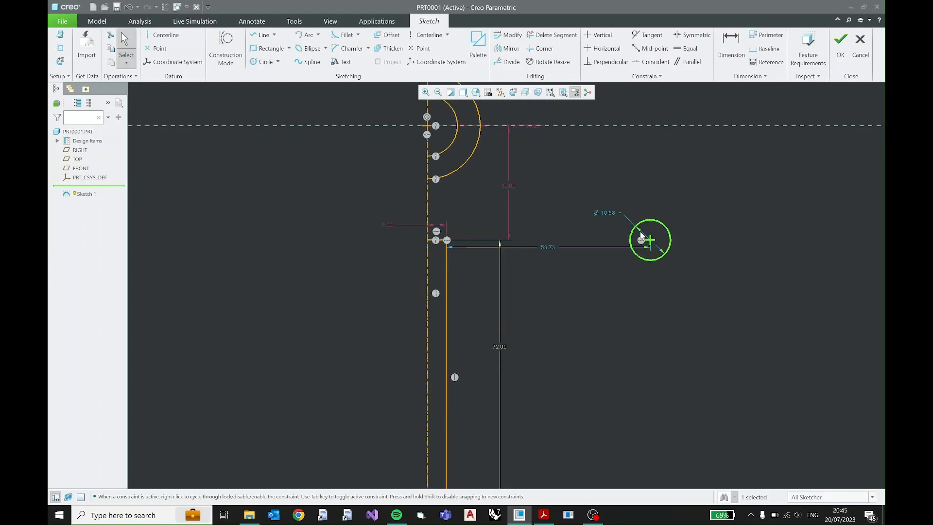
{"action": "scroll", "coordinate": [545, 250], "scroll_direction": "up", "scroll_amount": 1}
{"action": "scroll", "coordinate": [596, 244], "scroll_direction": "down", "scroll_amount": 2}
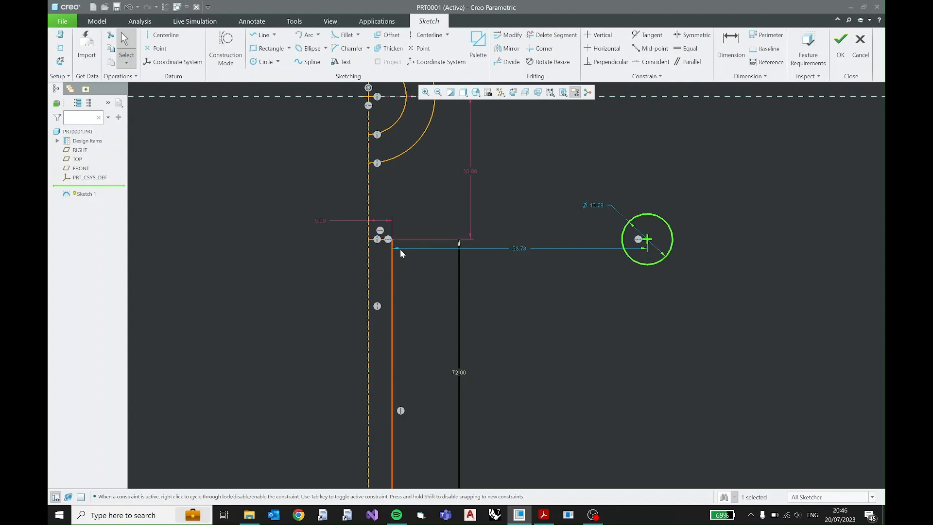
- Recheck the PDF drawing and add a horizontal dimension between the new circle's centre and the concentric arcs' centre
{"action": "left_click", "coordinate": [544, 515]}
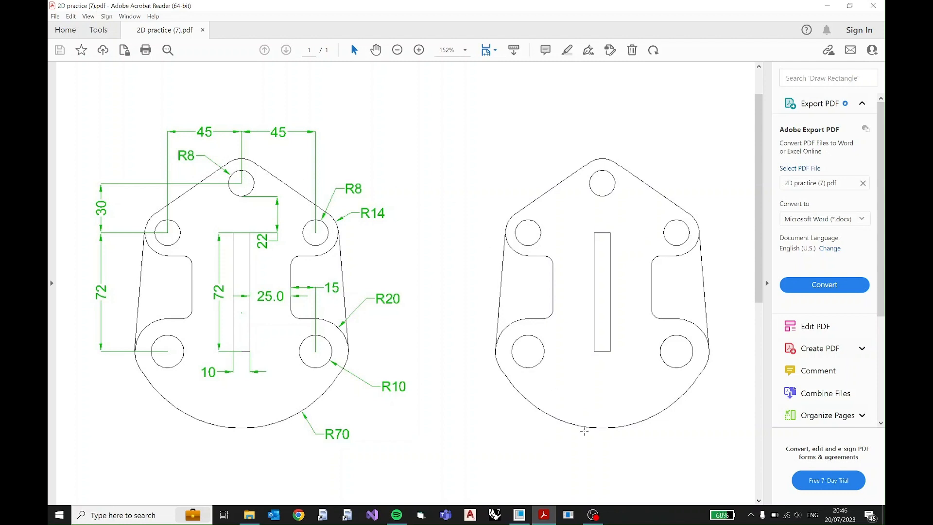
{"action": "left_click", "coordinate": [550, 520]}
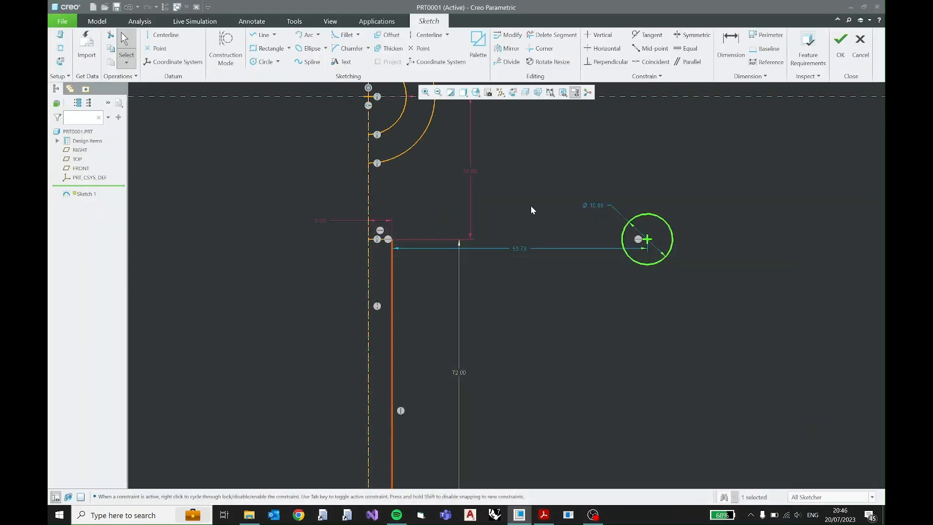
{"action": "middle_click_drag", "start_coordinate": [535, 203], "coordinate": [437, 289], "text": "shift"}
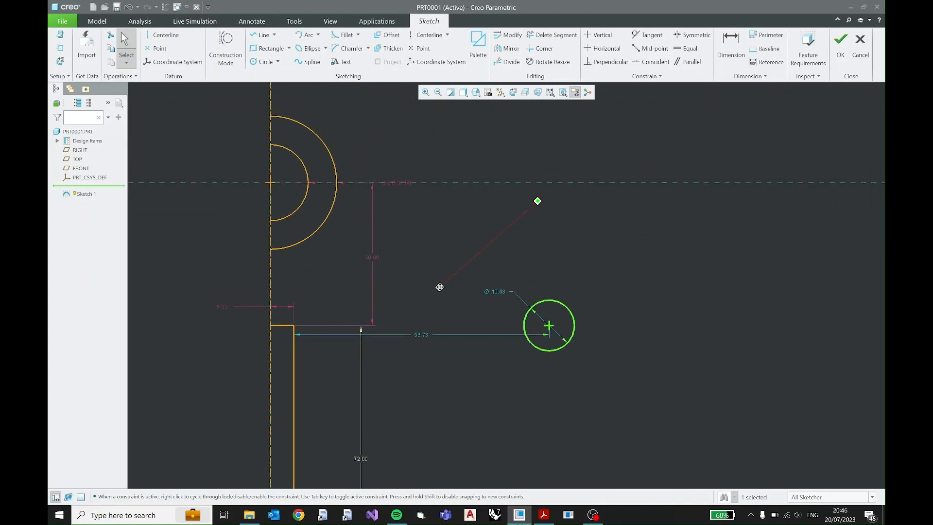
{"action": "left_click", "coordinate": [552, 330]}
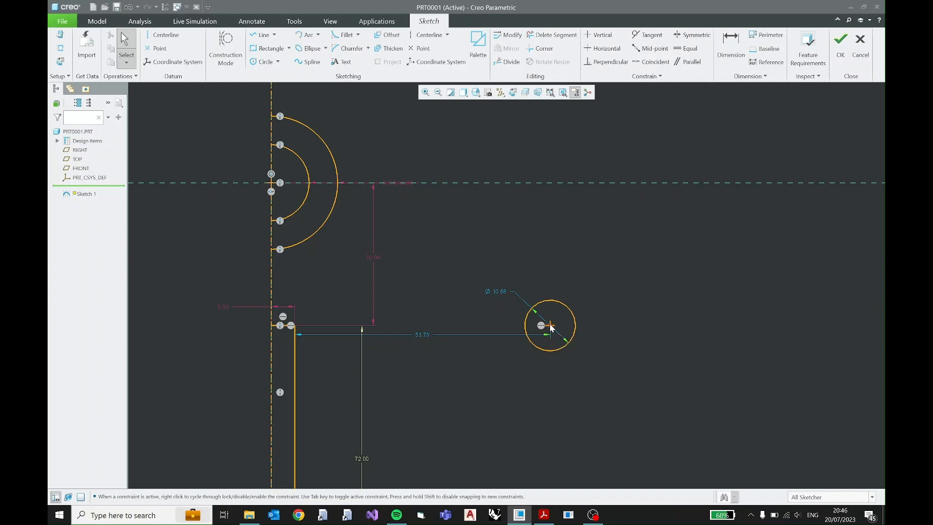
{"action": "left_click", "coordinate": [551, 328]}
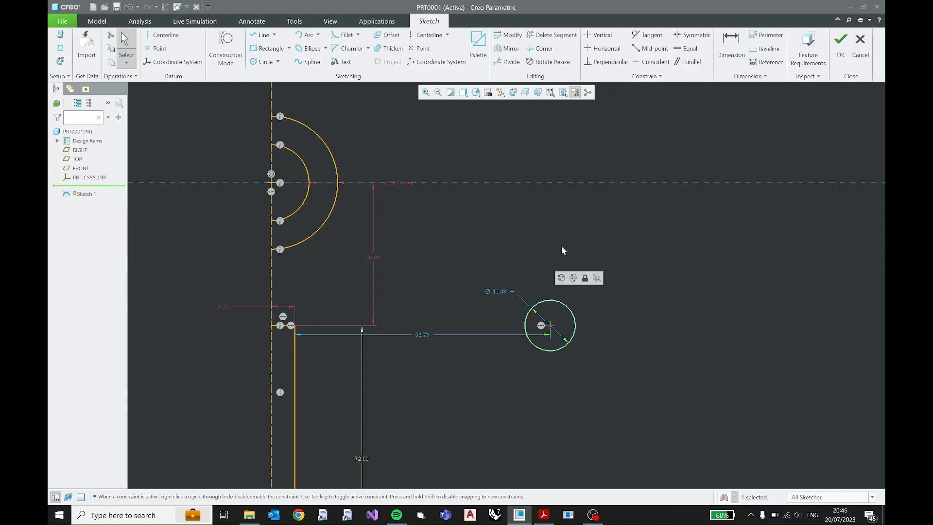
{"action": "left_click", "coordinate": [272, 183], "text": "ctrl"}
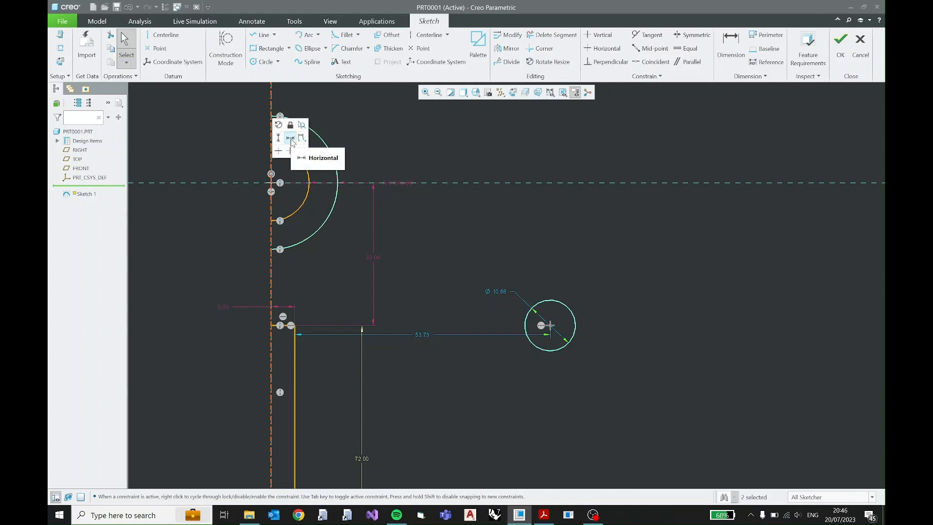
{"action": "left_click", "coordinate": [290, 139]}
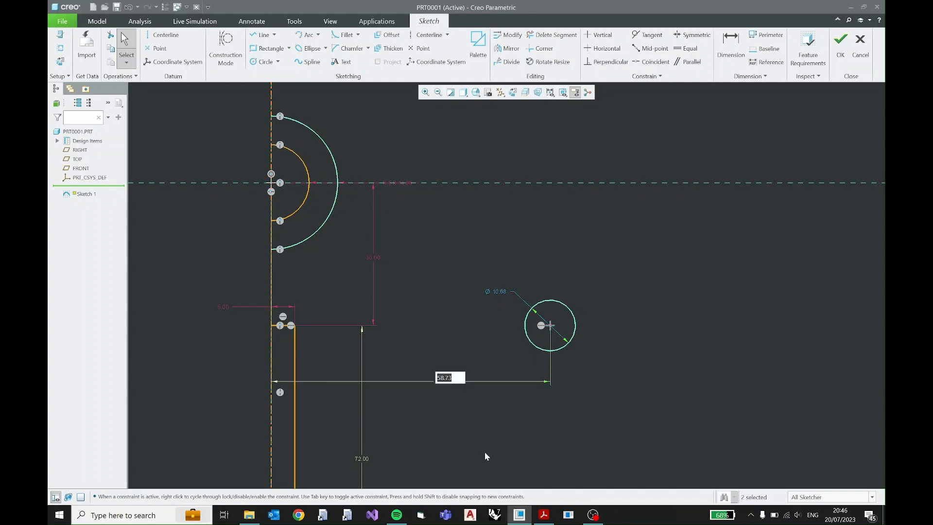
- Check the hole spacing in the PDF drawing, set the horizontal distance between the two centres to 45, and lock it
{"action": "left_click", "coordinate": [544, 515]}
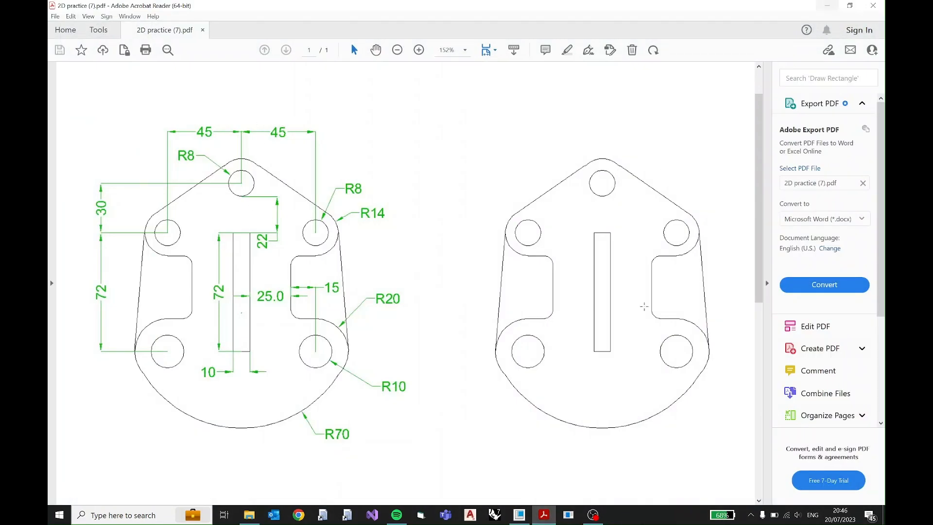
{"action": "left_click", "coordinate": [519, 514]}
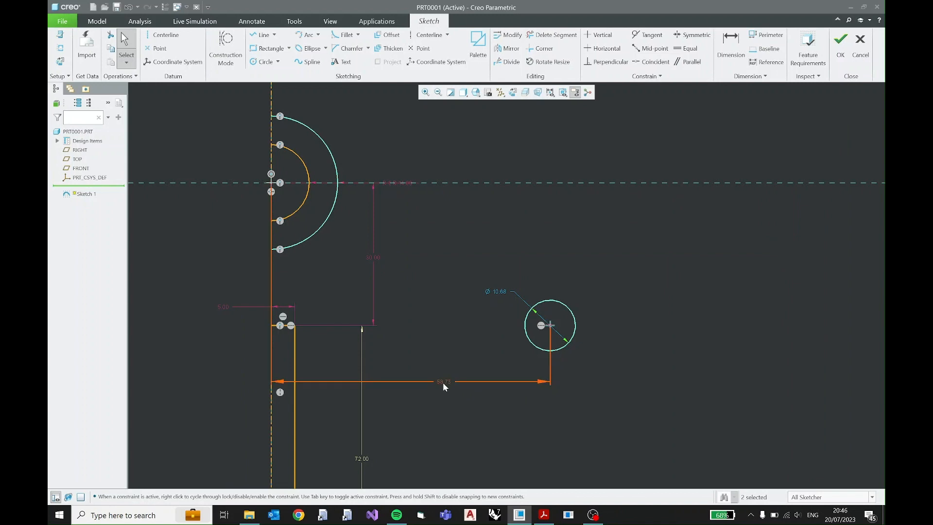
{"action": "double_click", "coordinate": [443, 382]}
{"action": "type", "text": "45."}
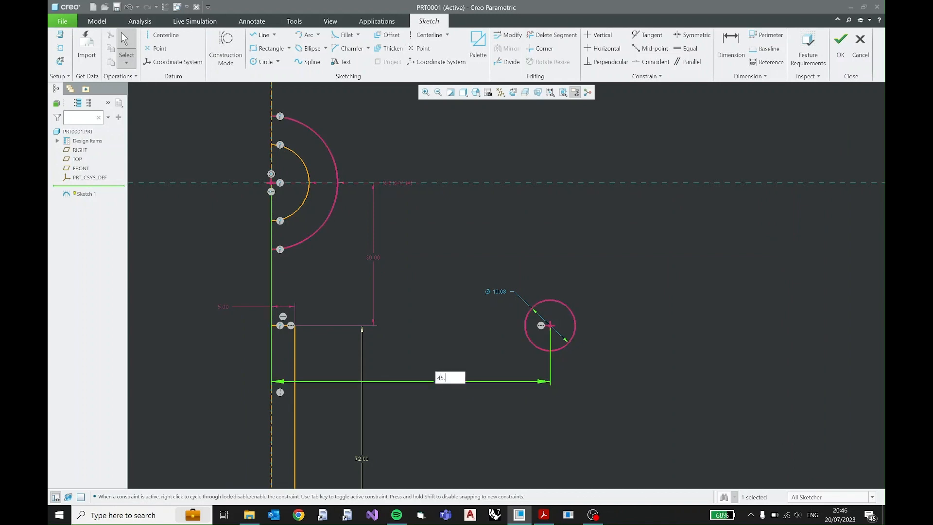
{"action": "type", "text": "00"}
{"action": "key", "text": "Return"}
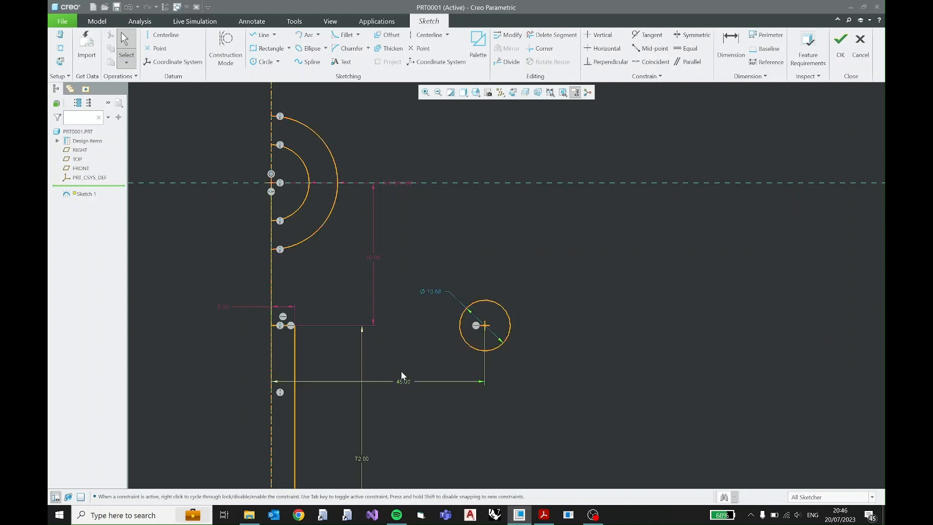
{"action": "left_click", "coordinate": [399, 382]}
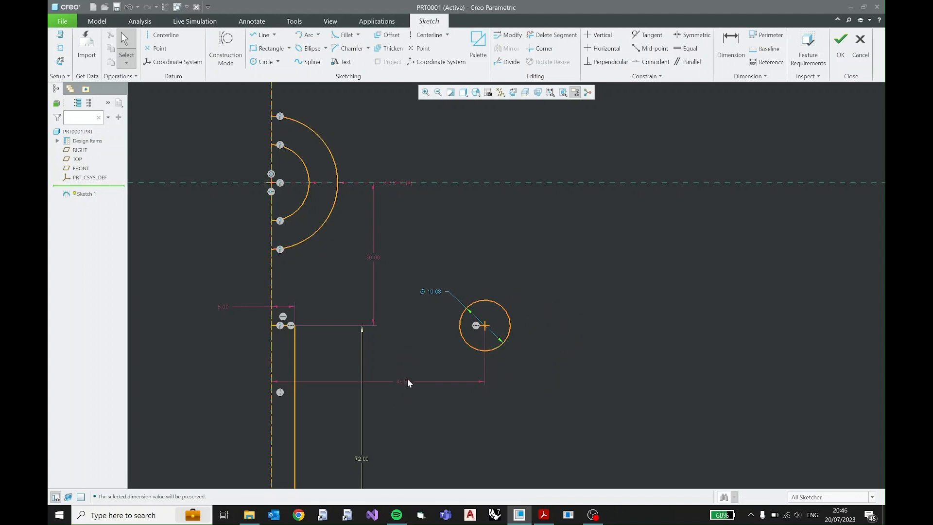
- Move the 45 dimension above the concentric arcs
{"action": "left_click_drag", "start_coordinate": [407, 382], "coordinate": [444, 111]}
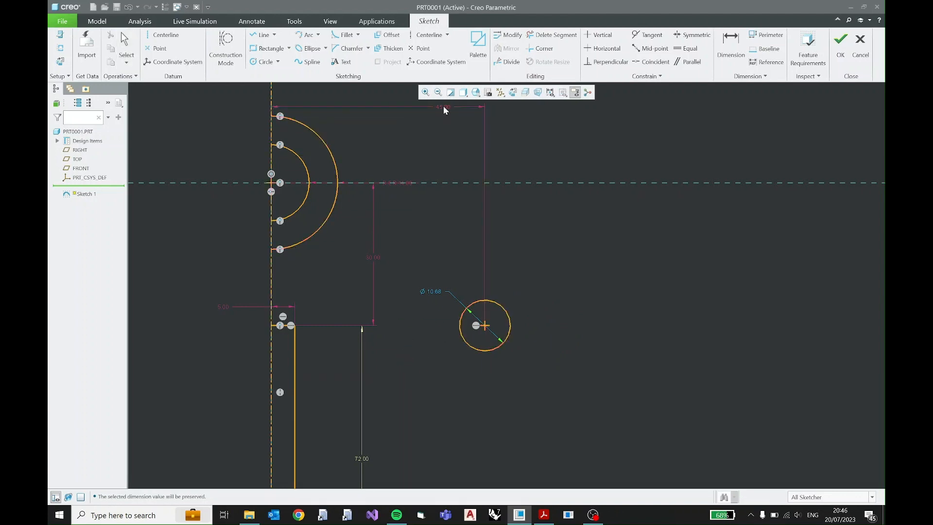
{"action": "middle_click_drag", "start_coordinate": [443, 124], "coordinate": [442, 151], "text": "shift"}
{"action": "left_click_drag", "start_coordinate": [438, 133], "coordinate": [383, 116]}
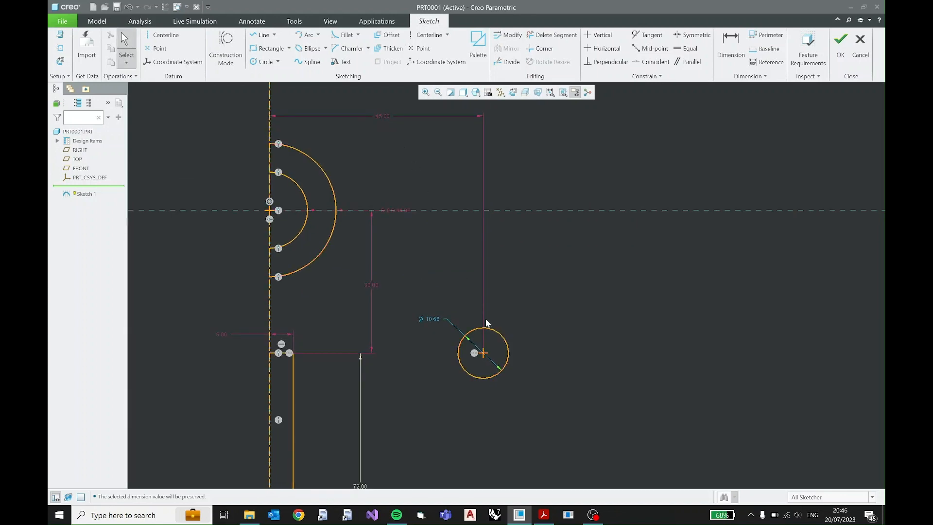
- Convert the right circle's diameter to a radius of 8, place the dimension outside the circle's upper right, and lock it
{"action": "middle_click_drag", "start_coordinate": [486, 323], "coordinate": [496, 277], "text": "shift"}
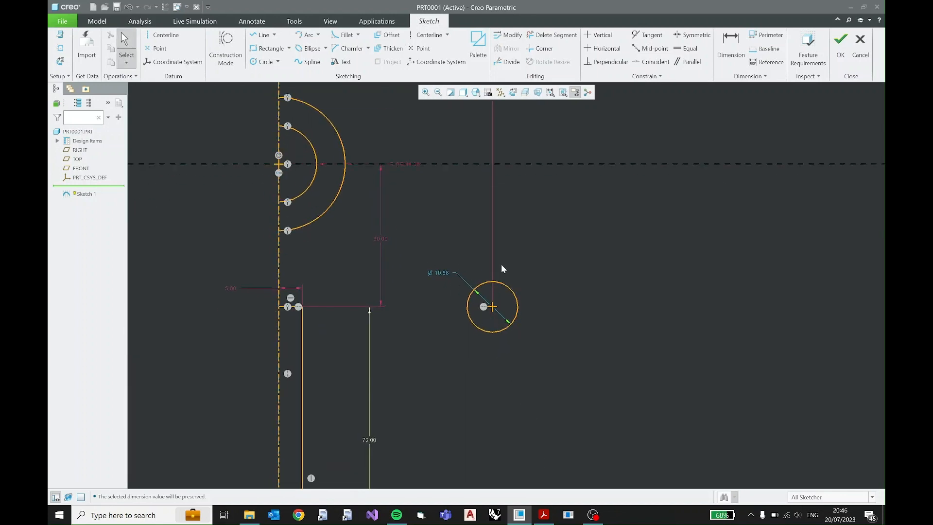
{"action": "left_click", "coordinate": [443, 274]}
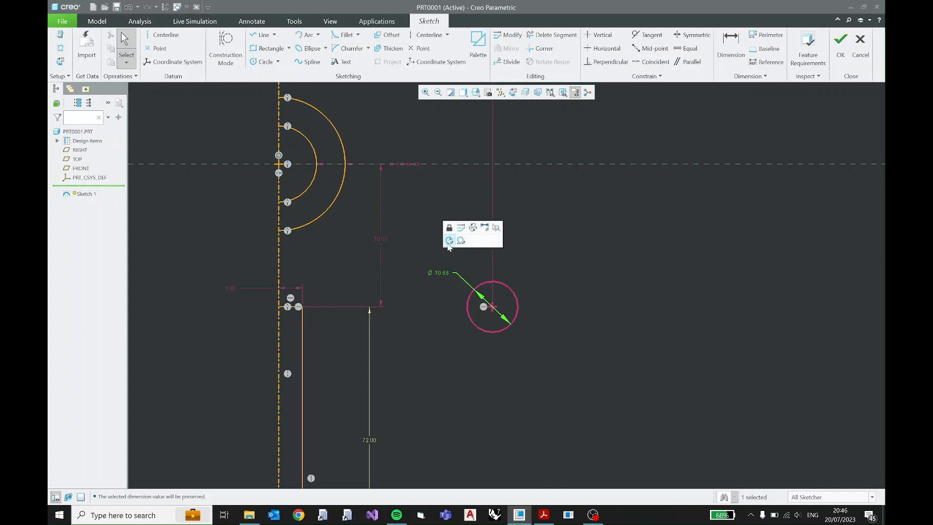
{"action": "left_click", "coordinate": [450, 241]}
{"action": "type", "text": "8"}
{"action": "key", "text": "Return"}
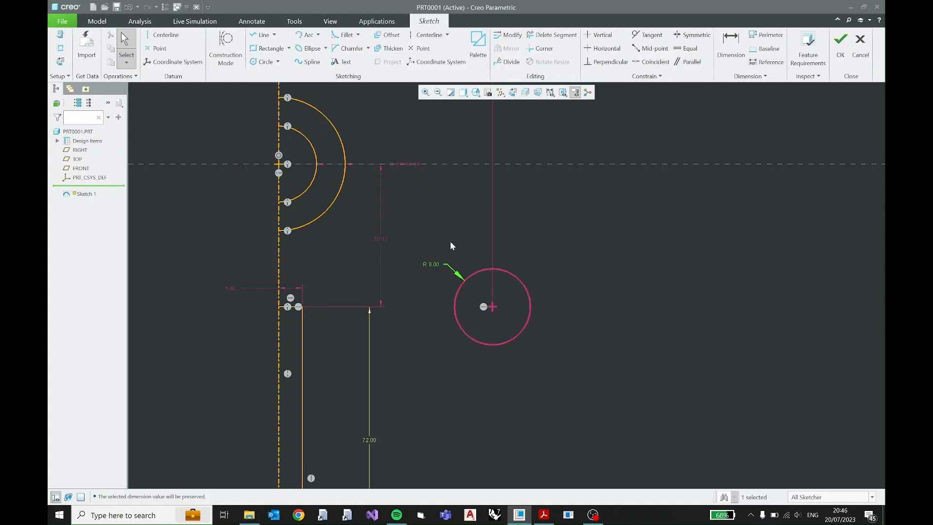
{"action": "left_click", "coordinate": [450, 246]}
{"action": "left_click_drag", "start_coordinate": [433, 265], "coordinate": [588, 266]}
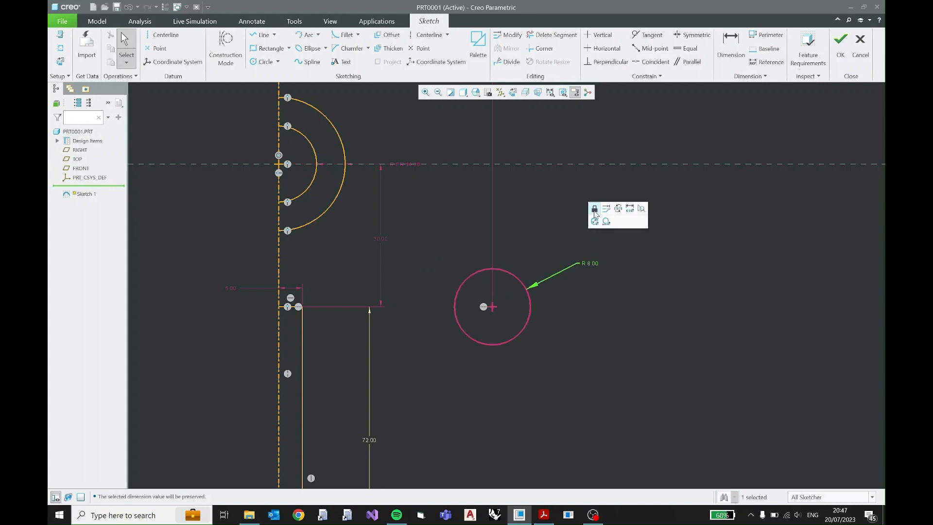
{"action": "left_click", "coordinate": [561, 309]}
- Test-move the rectangle's bottom edge, reset the rectangle's height to 72, and lock that dimension
{"action": "scroll", "coordinate": [561, 309], "scroll_direction": "down", "scroll_amount": 2}
{"action": "middle_click_drag", "start_coordinate": [488, 352], "coordinate": [486, 321], "text": "shift"}
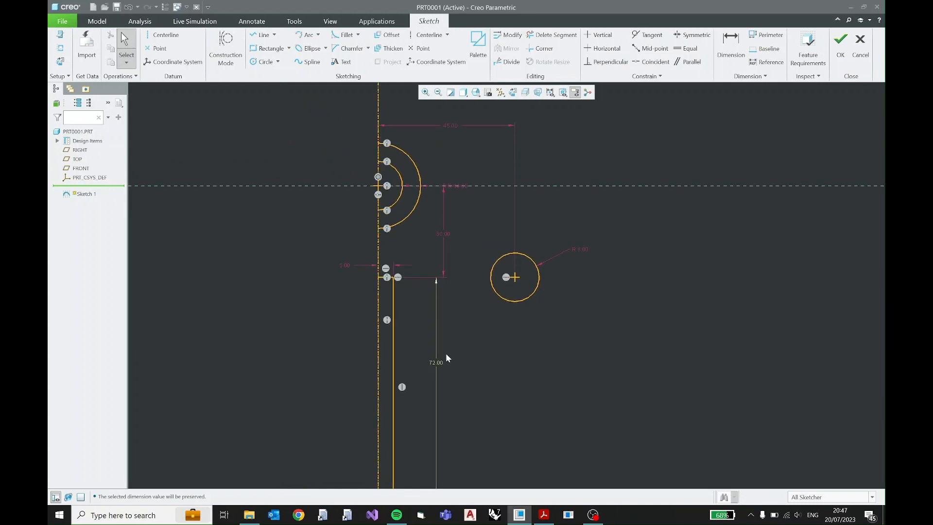
{"action": "middle_click_drag", "start_coordinate": [446, 354], "coordinate": [442, 306], "text": "shift"}
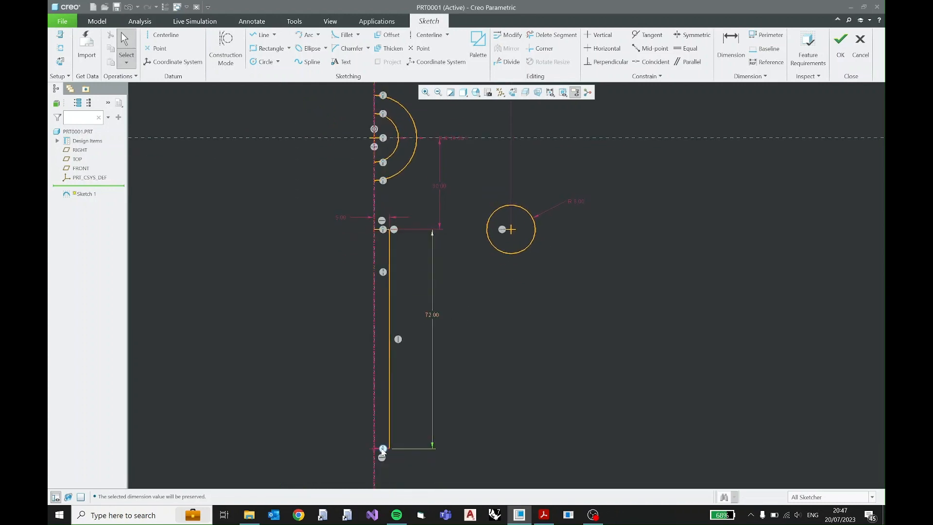
{"action": "left_click_drag", "start_coordinate": [379, 452], "coordinate": [379, 440]}
{"action": "double_click", "coordinate": [432, 312]}
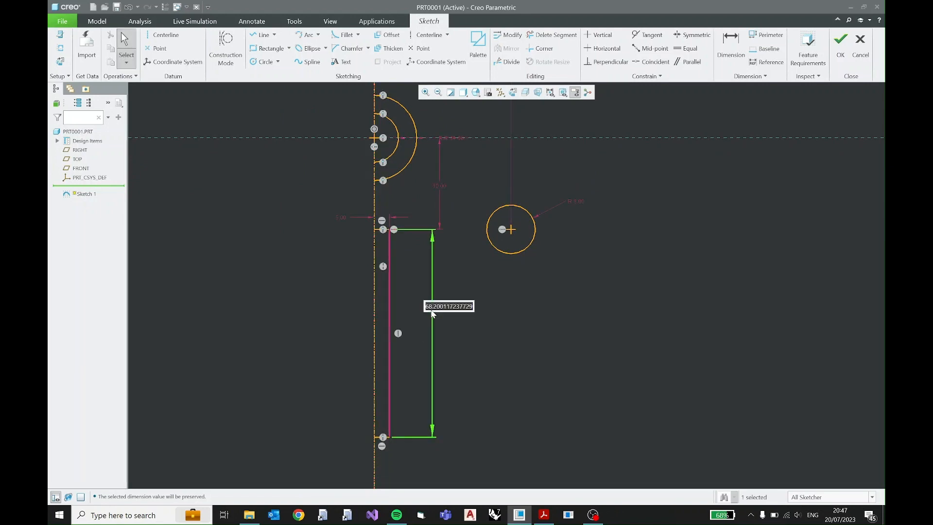
{"action": "type", "text": "72."}
{"action": "key", "text": "Return"}
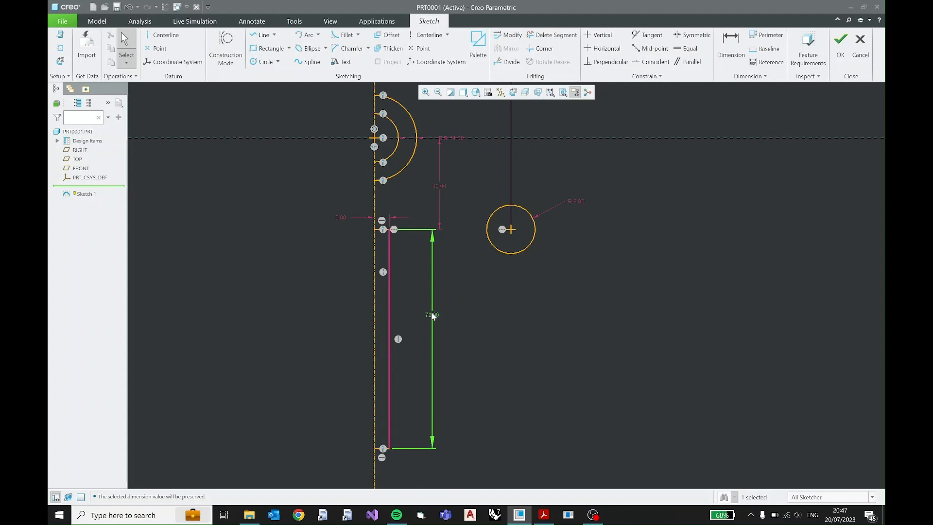
{"action": "left_click", "coordinate": [434, 318]}
{"action": "left_click", "coordinate": [479, 287]}
- Check the R14 outline in the PDF drawing and draw an outer circle concentric with the right hole, equal in radius to the larger arc
{"action": "scroll", "coordinate": [479, 312], "scroll_direction": "up", "scroll_amount": 1}
{"action": "middle_click_drag", "start_coordinate": [509, 315], "coordinate": [504, 304], "text": "shift"}
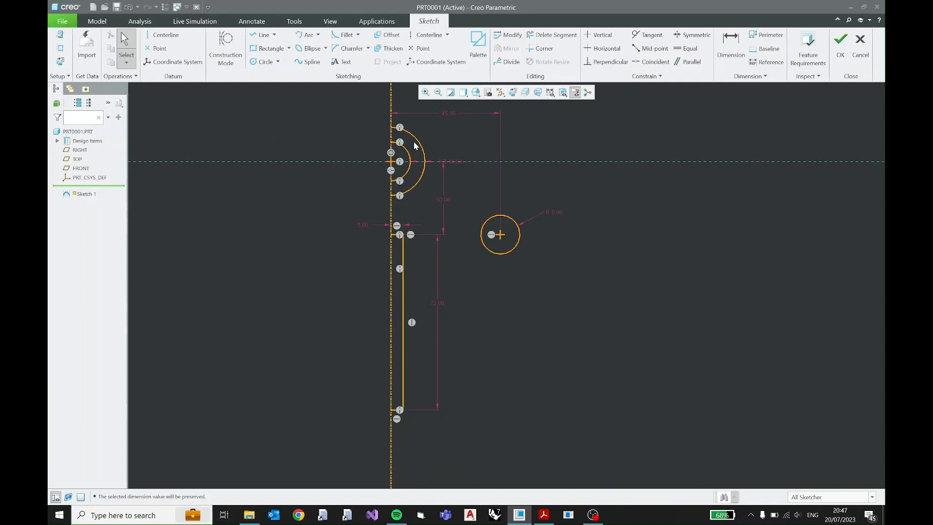
{"action": "key", "text": "alt+Tab"}
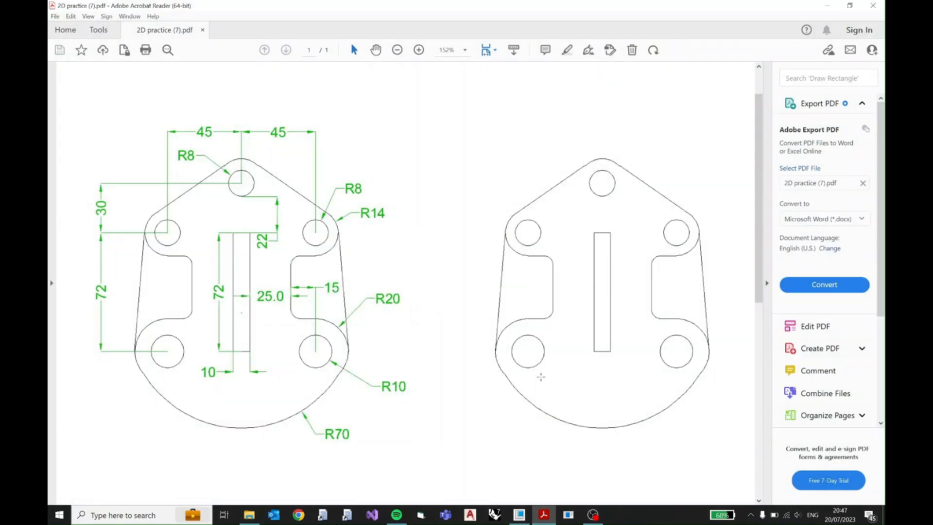
{"action": "left_click", "coordinate": [545, 514]}
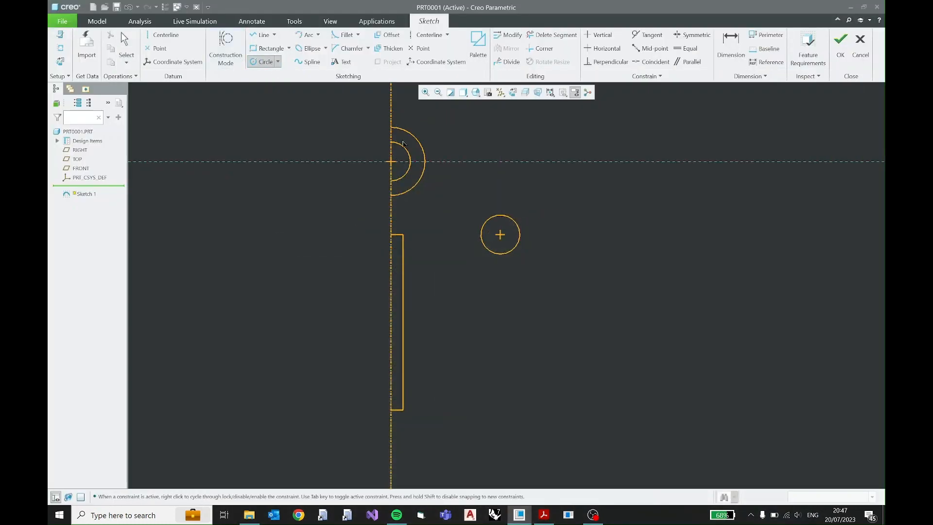
{"action": "scroll", "coordinate": [523, 233], "scroll_direction": "up", "scroll_amount": 3}
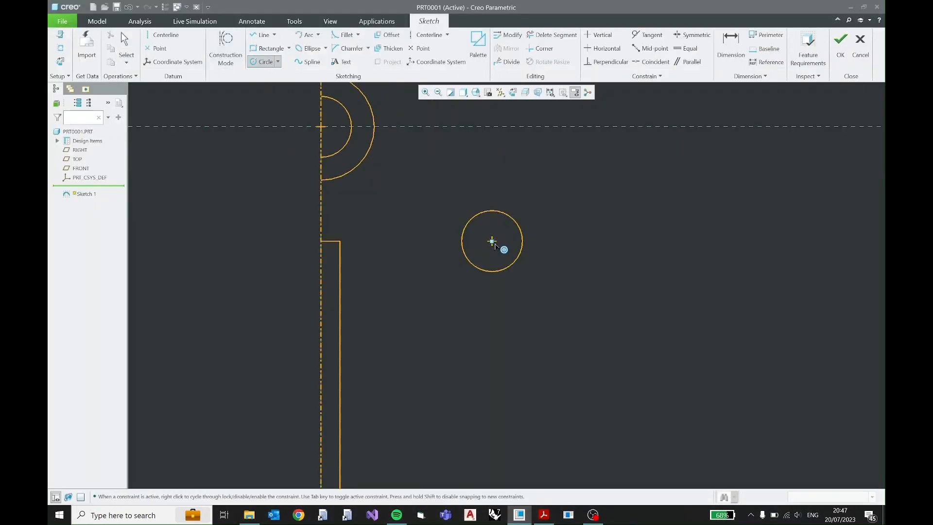
{"action": "left_click", "coordinate": [492, 242]}
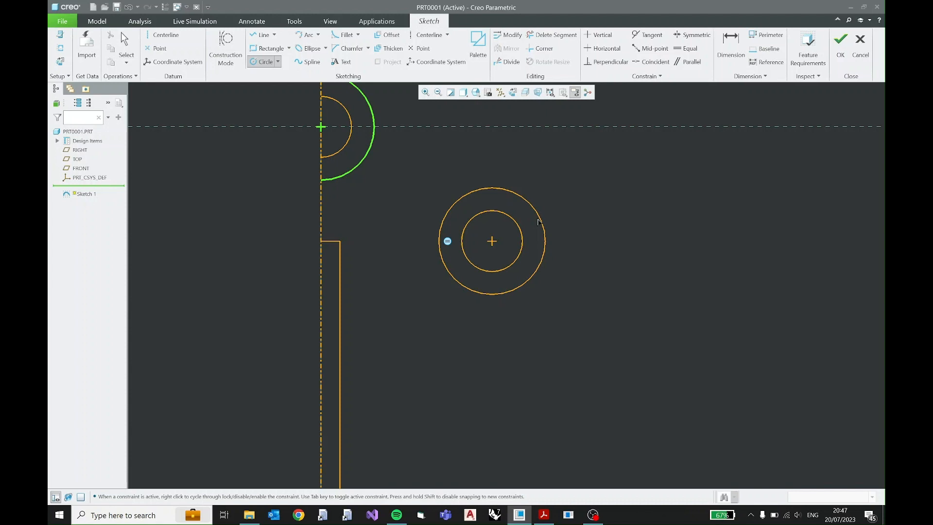
{"action": "left_click", "coordinate": [538, 222]}
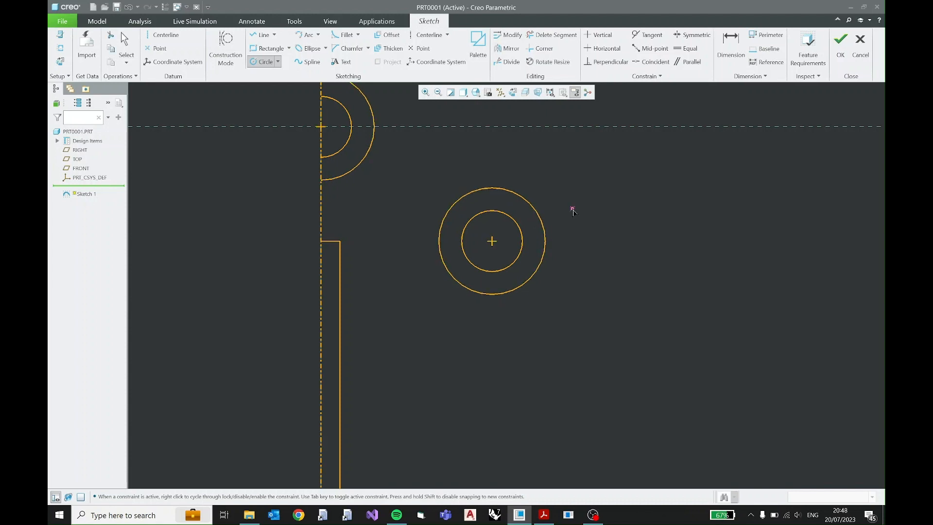
{"action": "middle_click", "coordinate": [571, 214]}
- Try to resize the new outer circle and add a radius dimension to it
{"action": "left_click", "coordinate": [536, 209]}
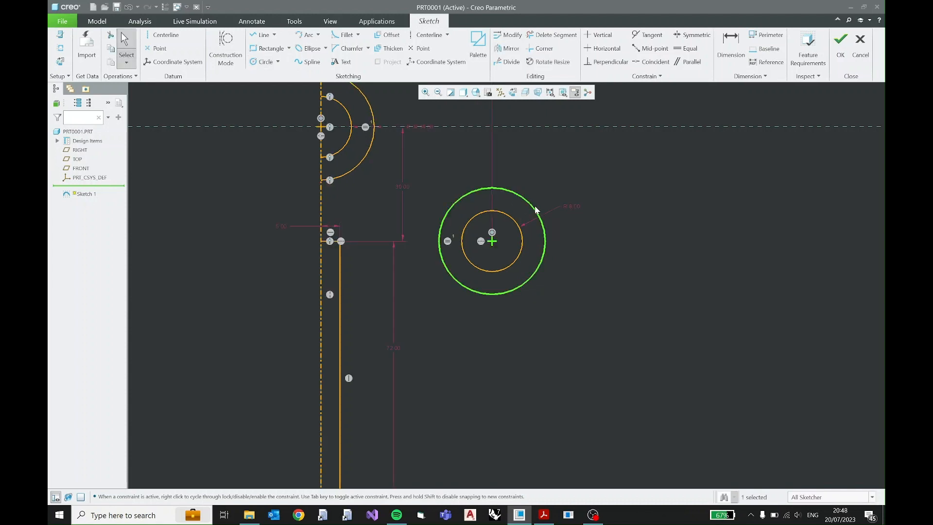
{"action": "left_click", "coordinate": [521, 206]}
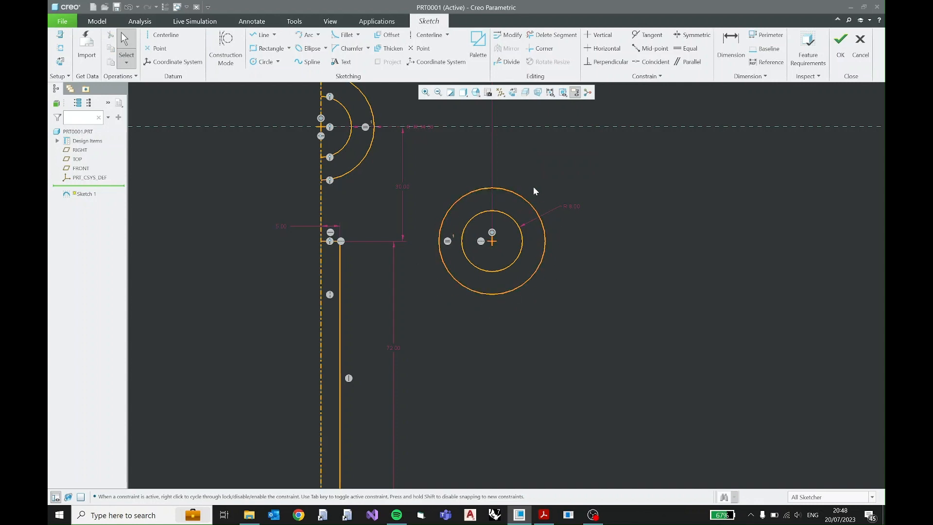
{"action": "left_click", "coordinate": [544, 239]}
{"action": "left_click", "coordinate": [544, 239]}
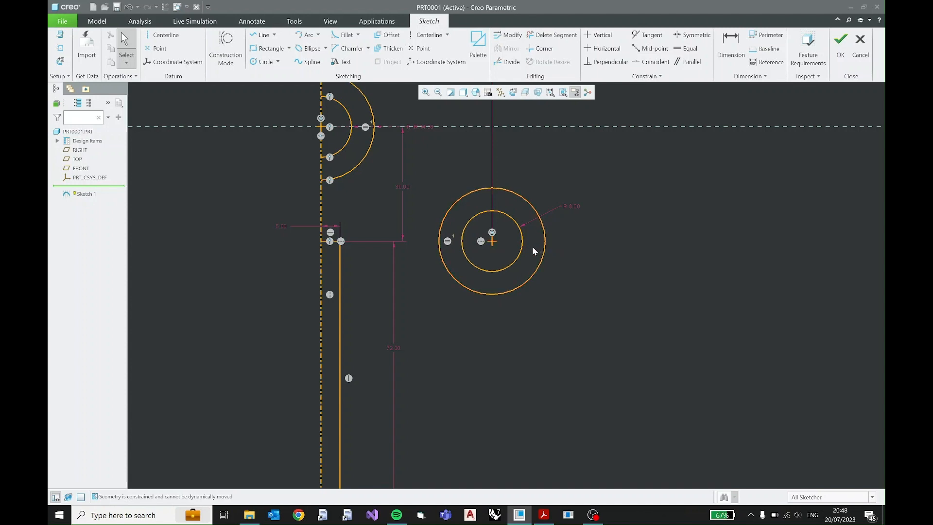
{"action": "left_click", "coordinate": [447, 243]}
{"action": "left_click", "coordinate": [544, 262]}
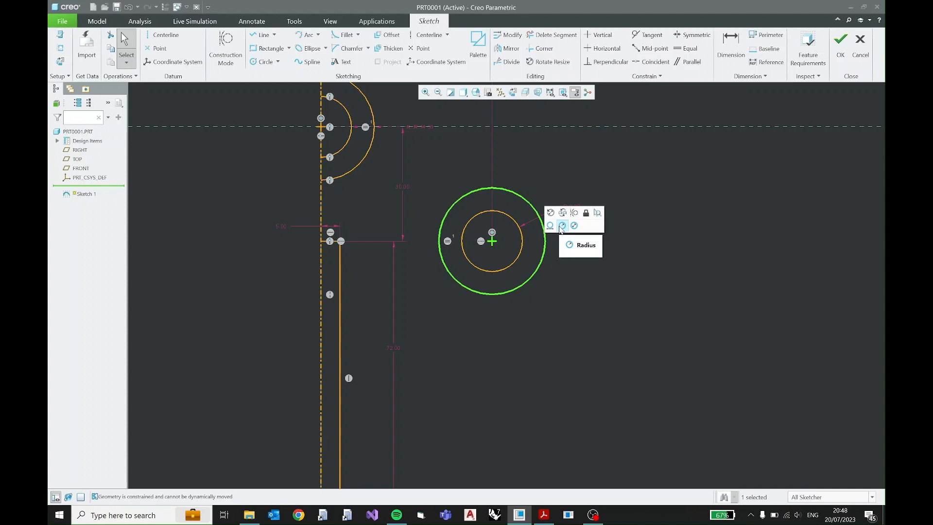
{"action": "left_click", "coordinate": [562, 226]}
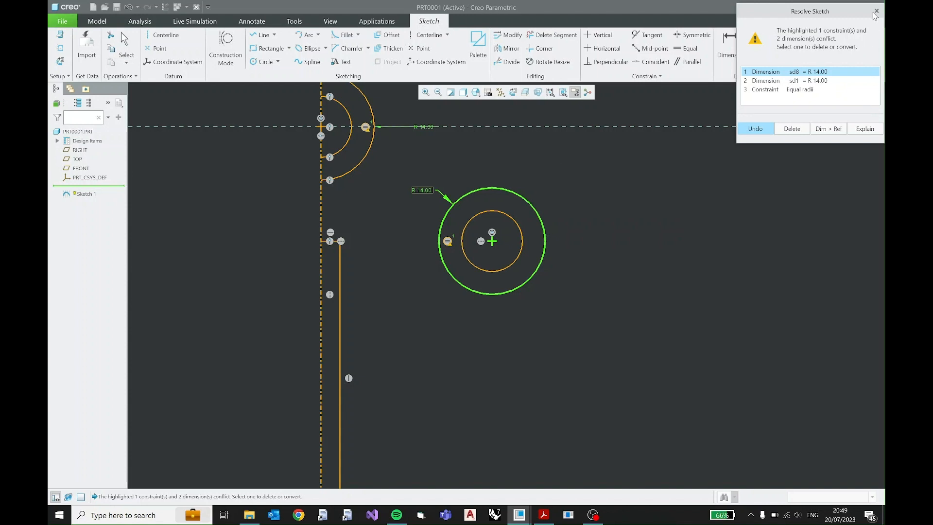
{"action": "left_click", "coordinate": [877, 12]}
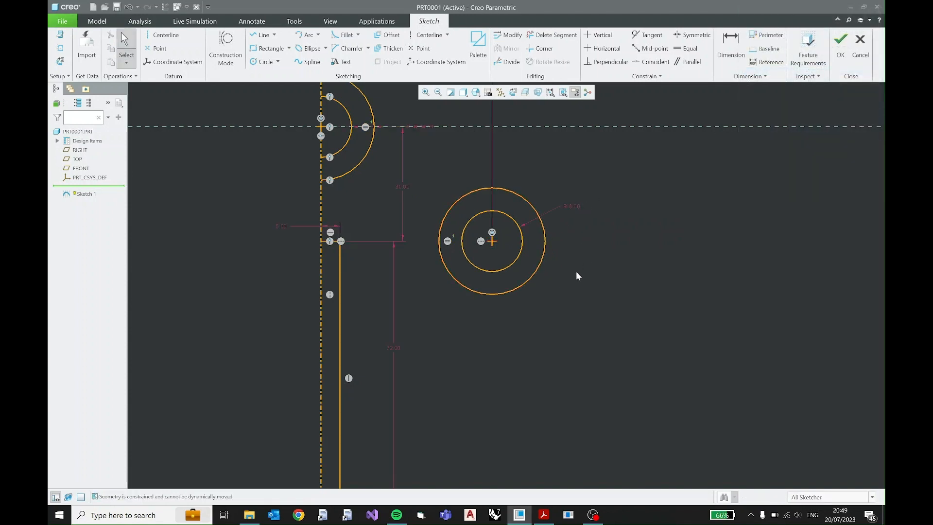
- Check the lower hole in the PDF drawing and sketch a circle about 22 in diameter below the right concentric circles
{"action": "scroll", "coordinate": [577, 272], "scroll_direction": "up", "scroll_amount": 1}
{"action": "middle_click_drag", "start_coordinate": [572, 279], "coordinate": [559, 265], "text": "shift"}
{"action": "scroll", "coordinate": [560, 270], "scroll_direction": "up", "scroll_amount": 1}
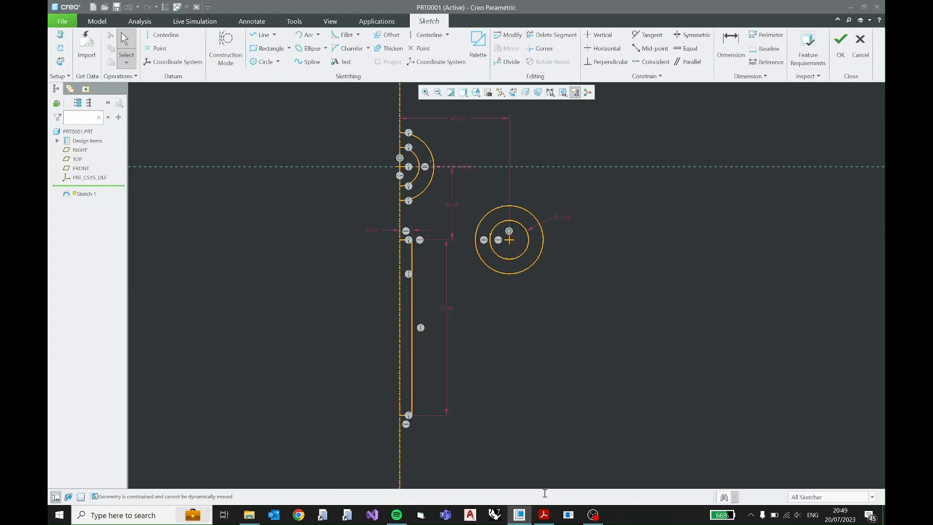
{"action": "left_click", "coordinate": [544, 515]}
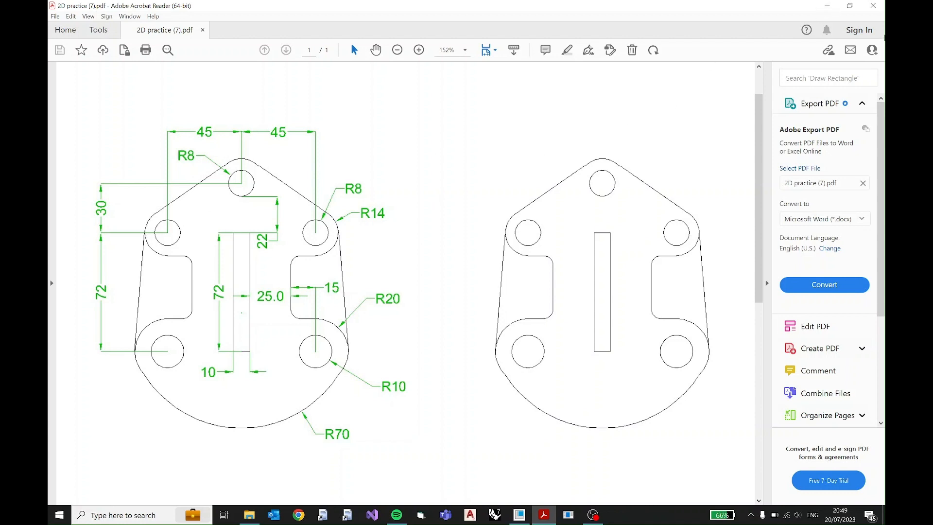
{"action": "left_click", "coordinate": [827, 5]}
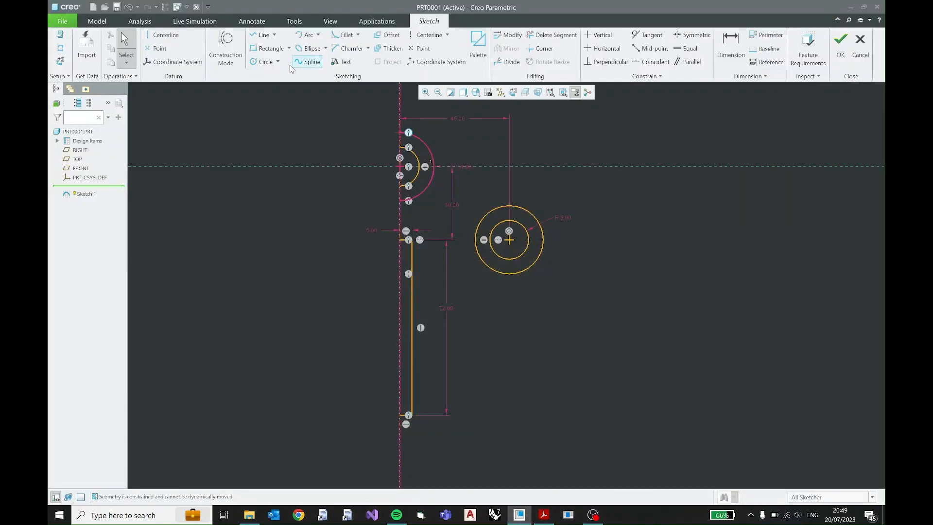
{"action": "left_click", "coordinate": [262, 62]}
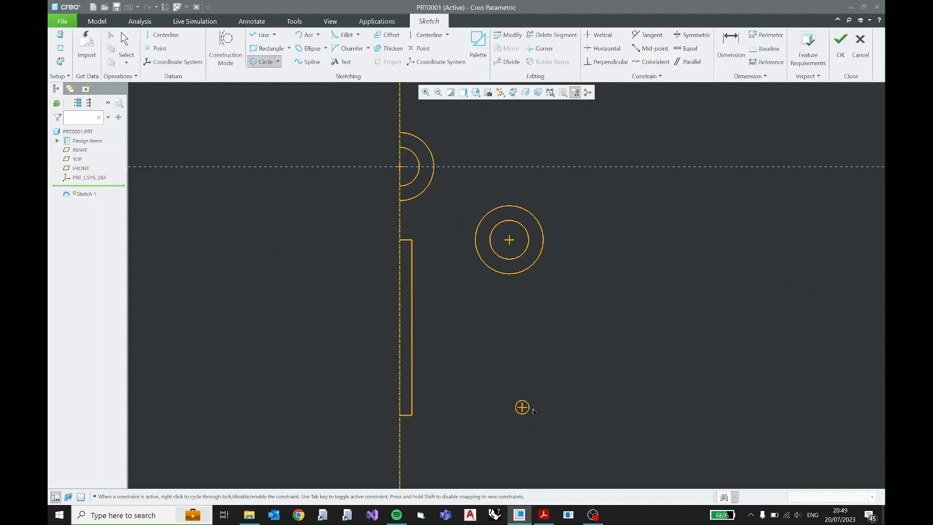
{"action": "left_click", "coordinate": [549, 412]}
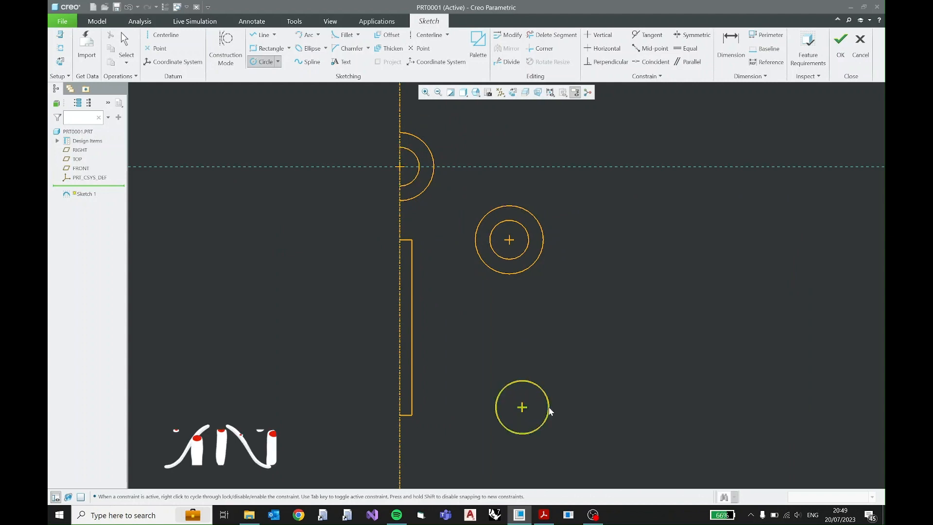
{"action": "middle_click", "coordinate": [564, 380]}
- Spread out the lower circle's dimensions: vertical offset to its right, diameter to its upper right, horizontal distance below it
{"action": "middle_click_drag", "start_coordinate": [616, 377], "coordinate": [604, 347], "text": "shift"}
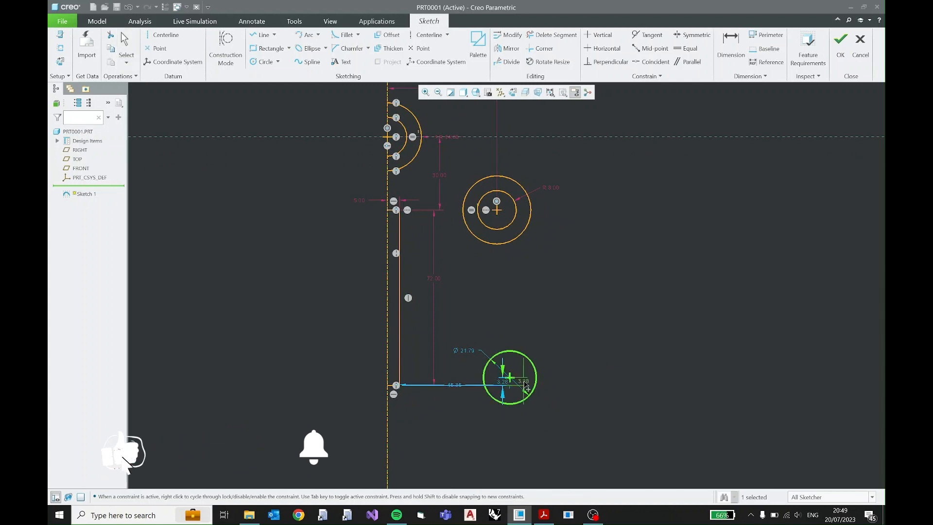
{"action": "left_click_drag", "start_coordinate": [524, 383], "coordinate": [570, 380]}
{"action": "left_click", "coordinate": [618, 375]}
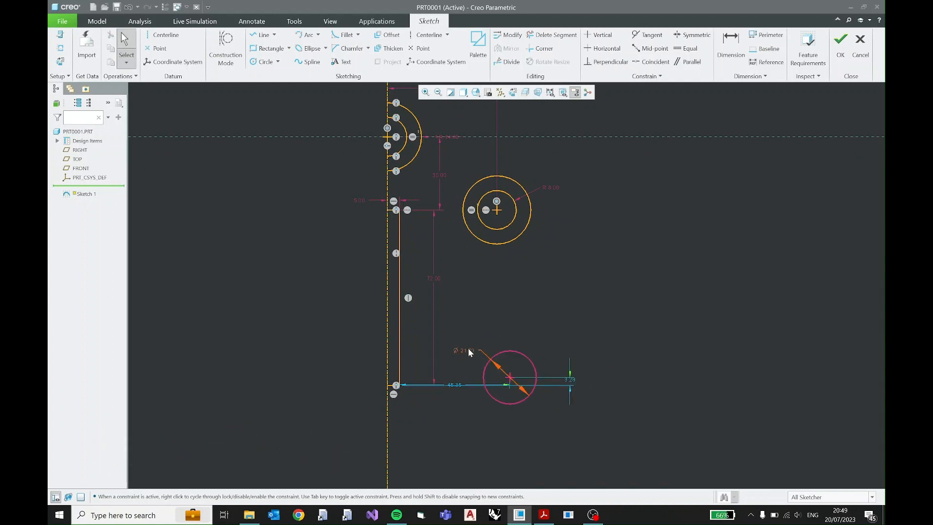
{"action": "left_click_drag", "start_coordinate": [468, 348], "coordinate": [599, 330]}
{"action": "left_click_drag", "start_coordinate": [457, 384], "coordinate": [462, 437]}
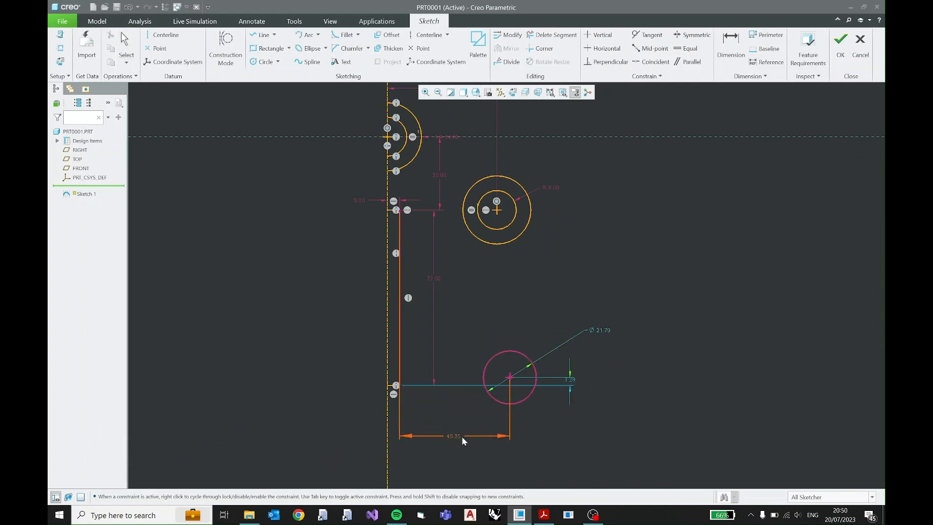
{"action": "left_click", "coordinate": [543, 410]}
- Set the vertical distance between the centres of the upper right circles and the lower circle to 72, and lock it
{"action": "middle_click_drag", "start_coordinate": [619, 401], "coordinate": [589, 414]}
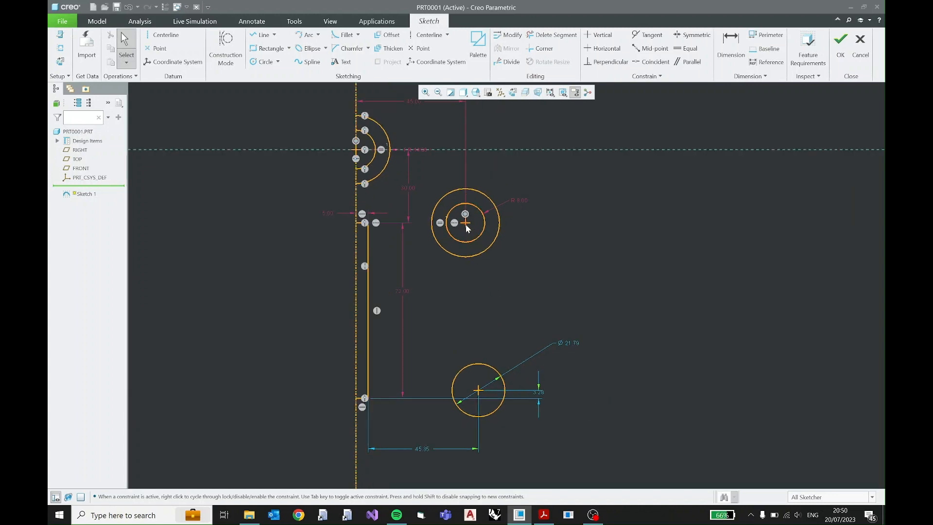
{"action": "left_click_drag", "start_coordinate": [466, 225], "coordinate": [479, 306]}
{"action": "left_click", "coordinate": [508, 325]}
{"action": "left_click", "coordinate": [467, 223]}
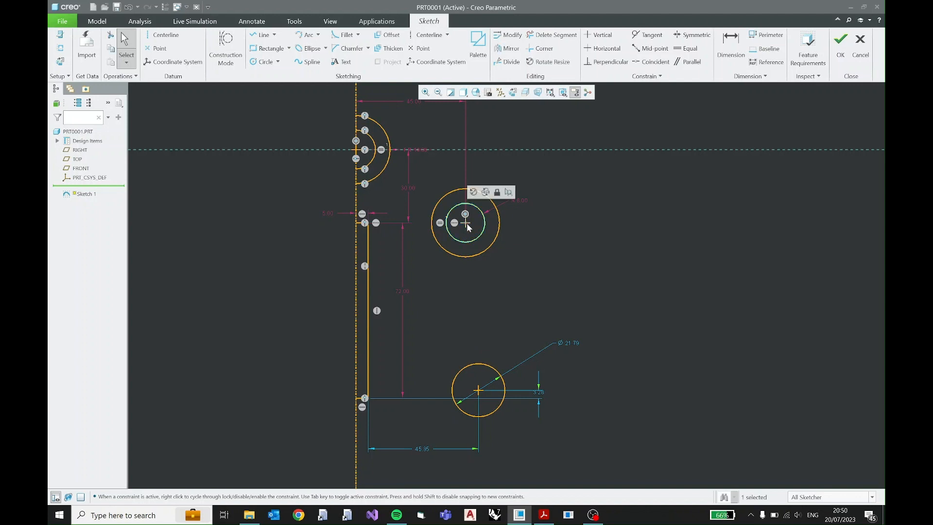
{"action": "left_click", "coordinate": [613, 222]}
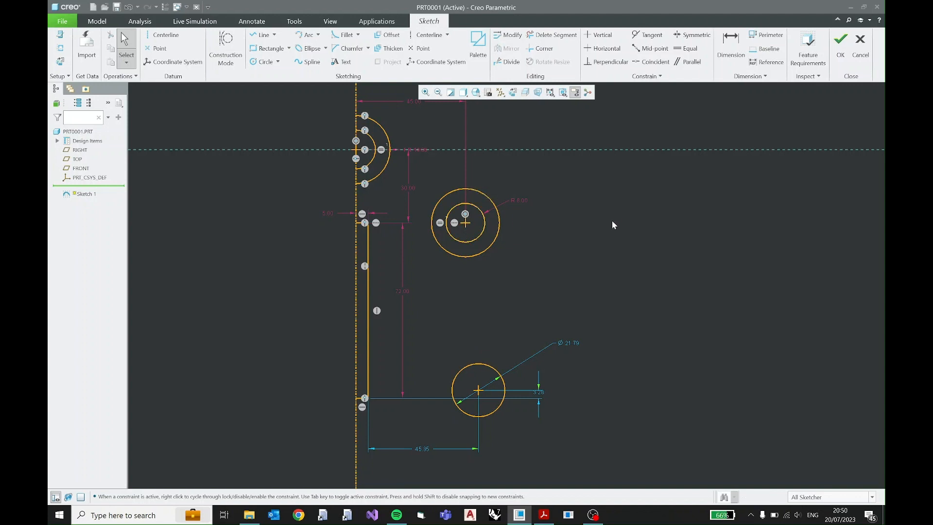
{"action": "left_click", "coordinate": [465, 224]}
{"action": "left_click", "coordinate": [479, 393], "text": "ctrl"}
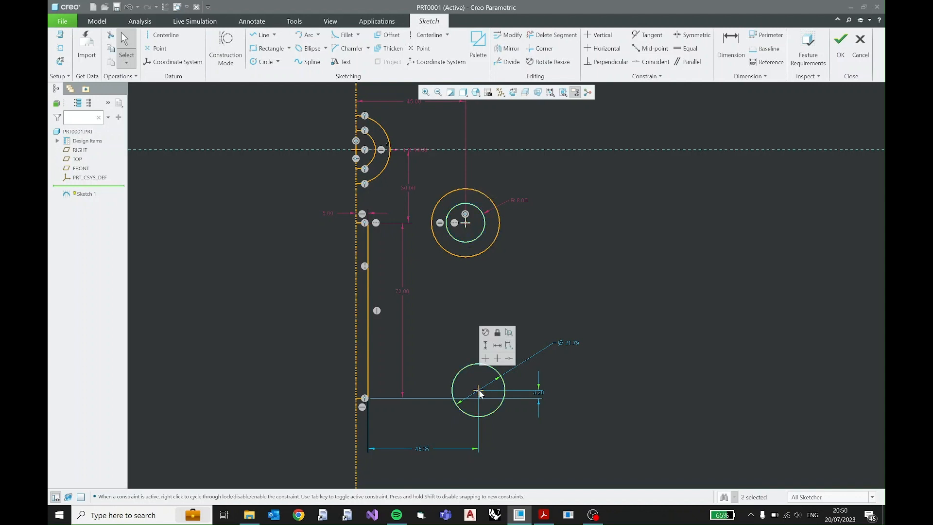
{"action": "left_click", "coordinate": [489, 346]}
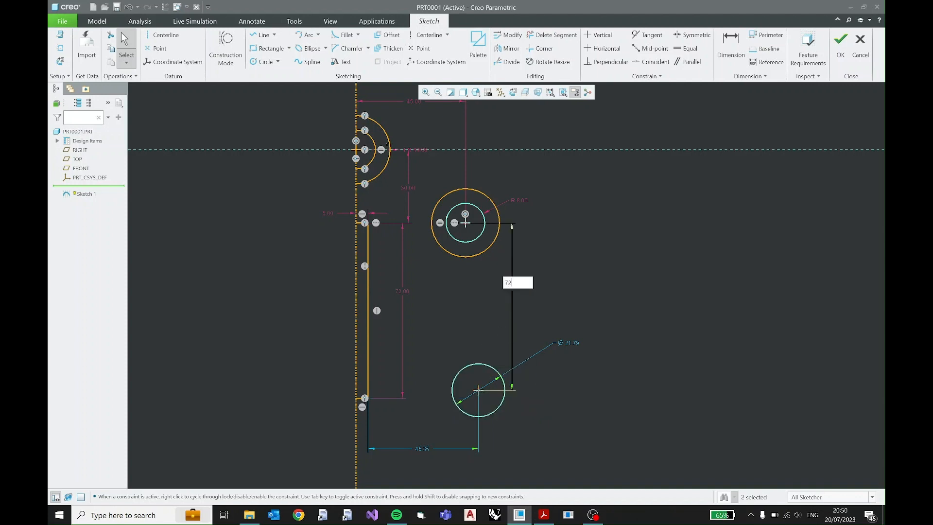
{"action": "key", "text": "Return"}
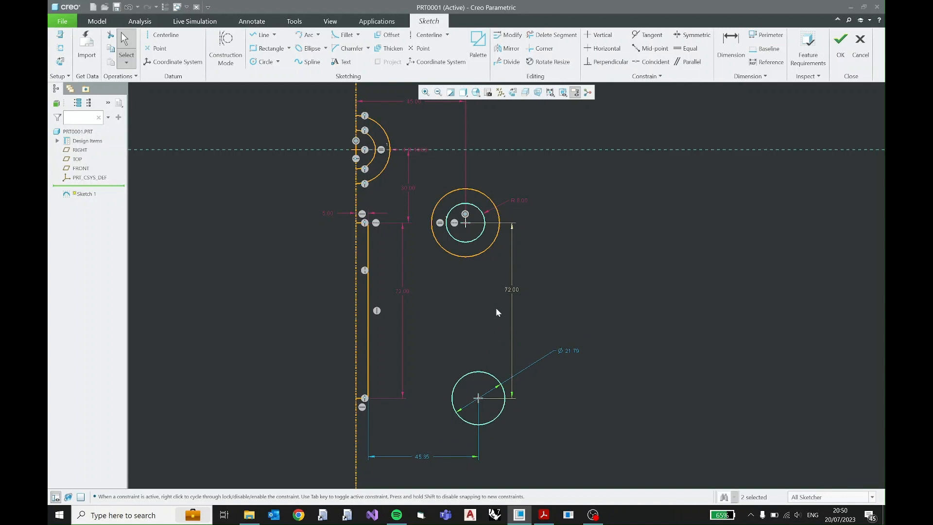
{"action": "left_click", "coordinate": [511, 286]}
{"action": "left_click", "coordinate": [516, 259]}
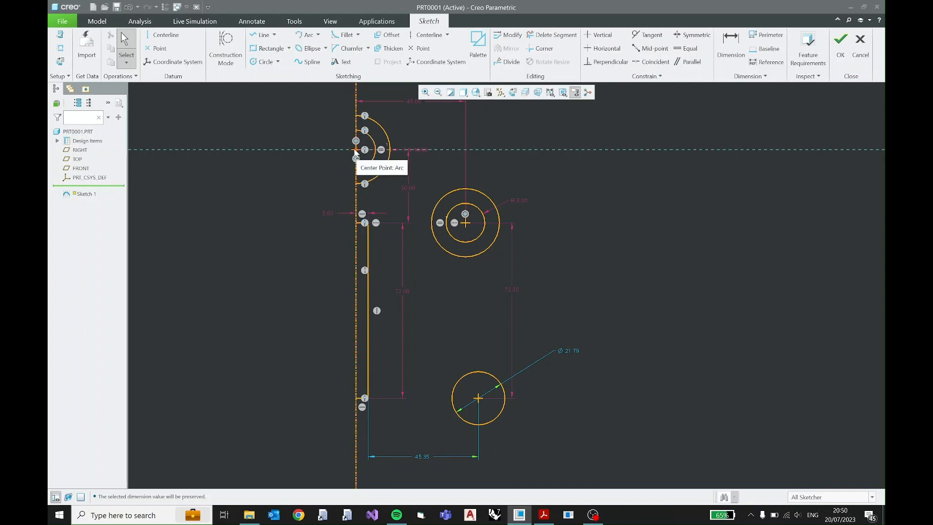
- Set the horizontal distance between the concentric arcs' centre and the lower circle's centre to 45
{"action": "left_click", "coordinate": [374, 120]}
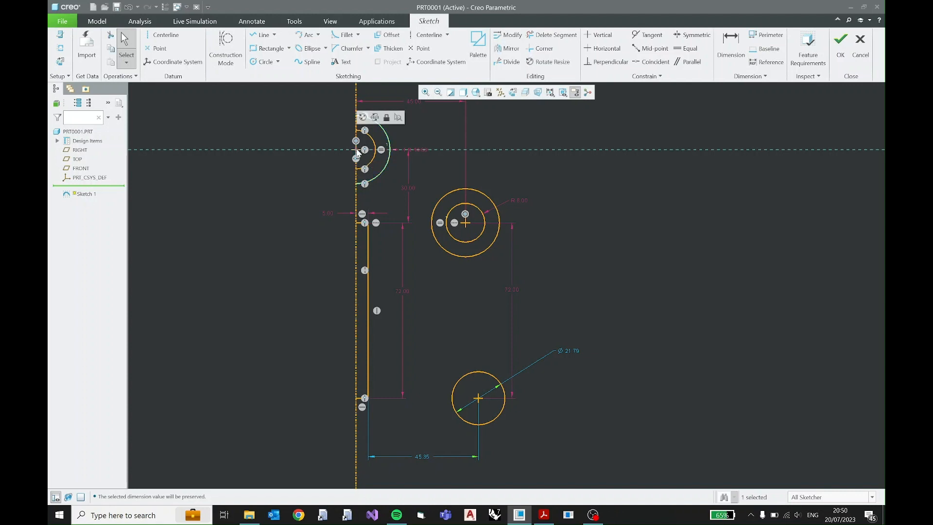
{"action": "left_click", "coordinate": [479, 398], "text": "ctrl"}
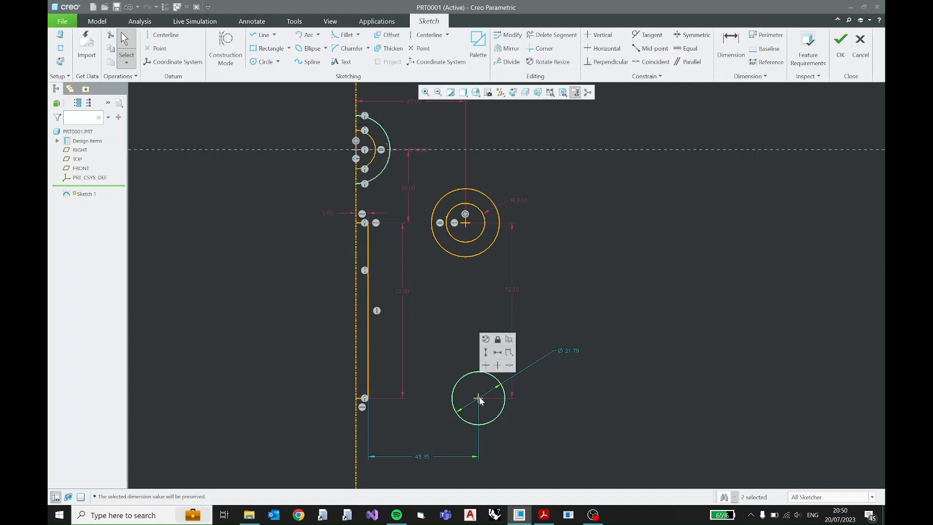
{"action": "left_click", "coordinate": [497, 354]}
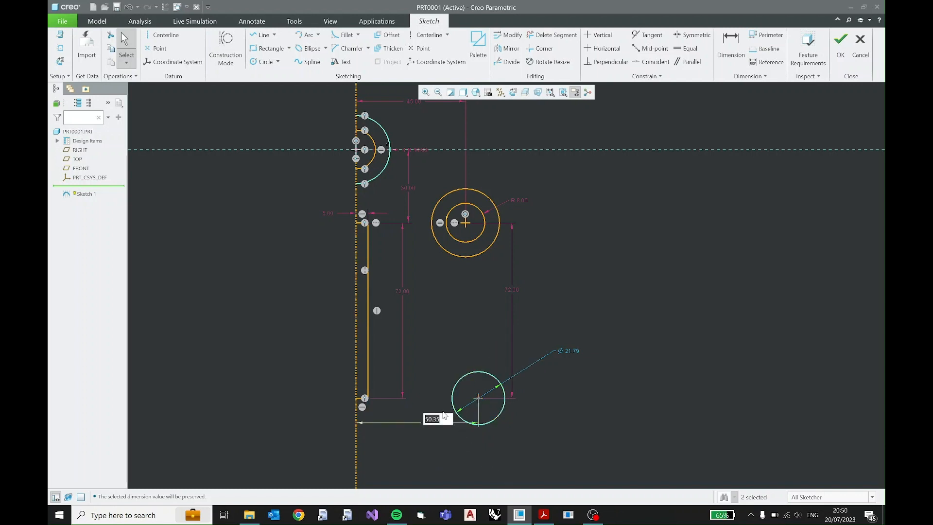
{"action": "type", "text": "45"}
{"action": "key", "text": "Return"}
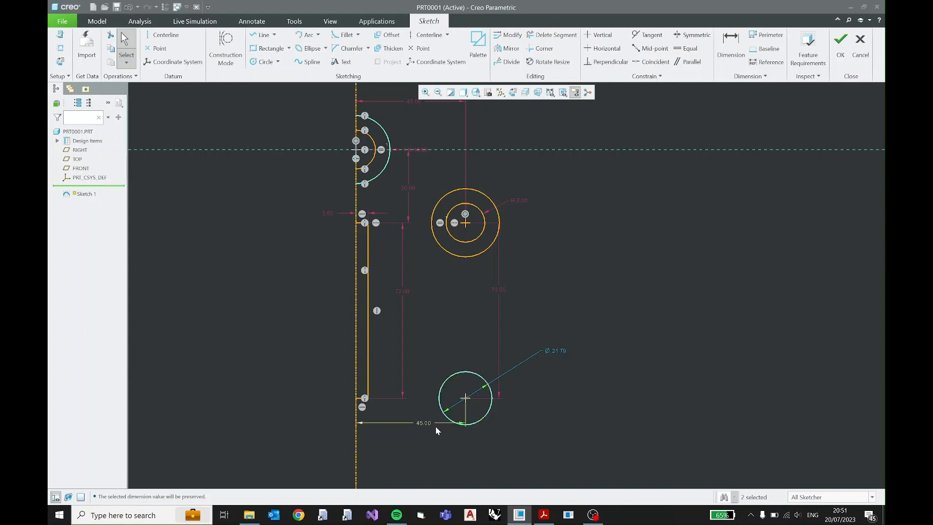
- Move the lower circle's 45 dimension further below the circle and lock it
{"action": "left_click_drag", "start_coordinate": [427, 422], "coordinate": [428, 439]}
{"action": "left_click_drag", "start_coordinate": [423, 441], "coordinate": [412, 444]}
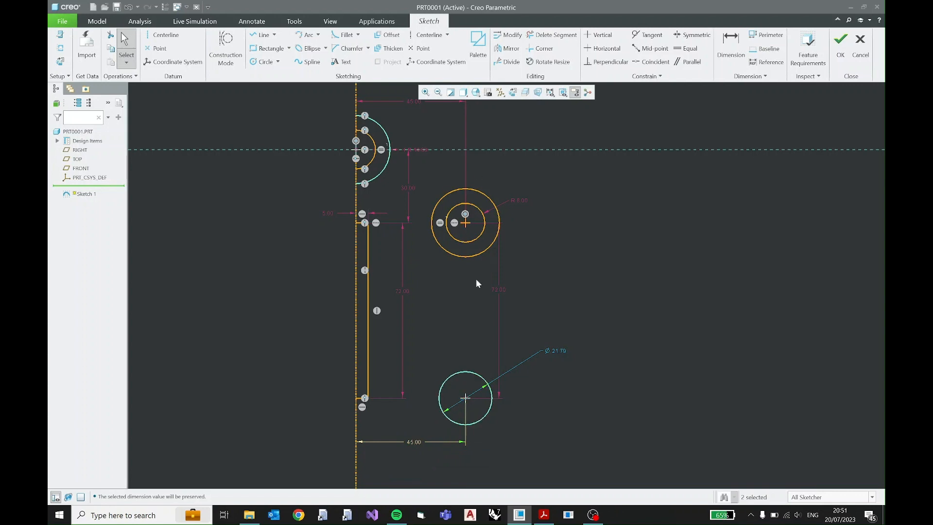
{"action": "left_click", "coordinate": [423, 441]}
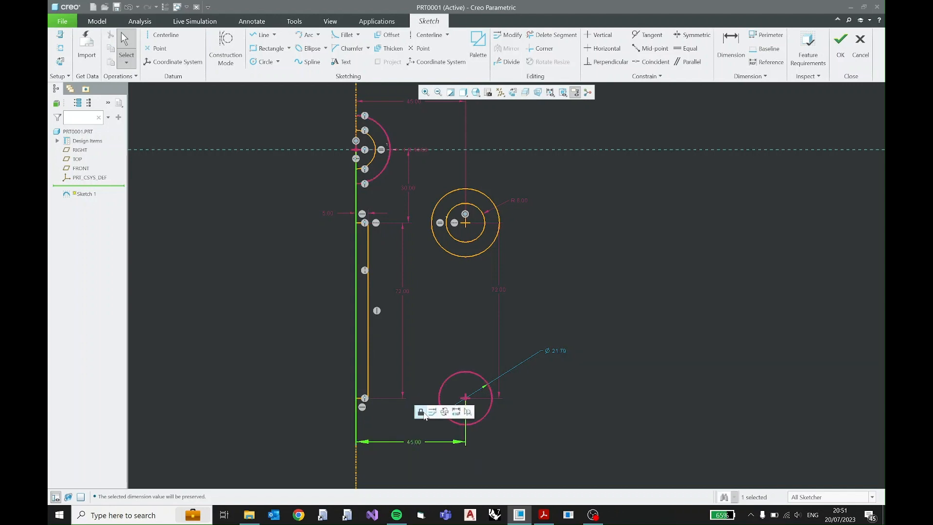
{"action": "left_click", "coordinate": [539, 398]}
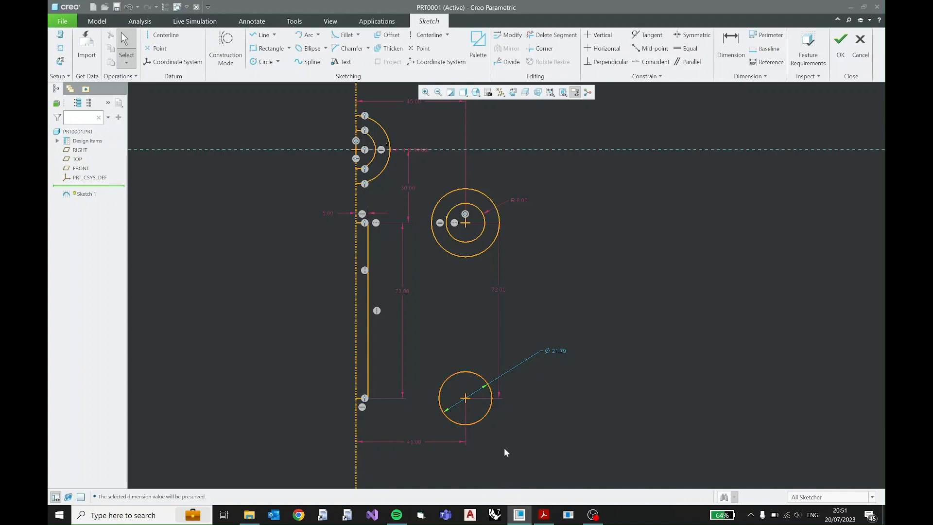
- Change the lower circle's diameter dimension to a radius, set it to 10 as in the PDF drawing, and lock it
{"action": "left_click", "coordinate": [543, 515]}
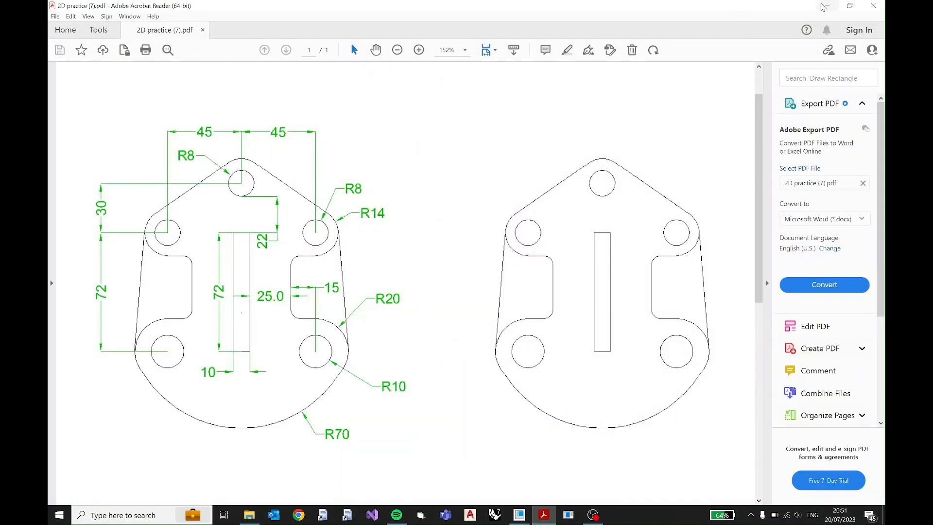
{"action": "key", "text": "alt+Tab"}
{"action": "middle_click", "coordinate": [557, 356]}
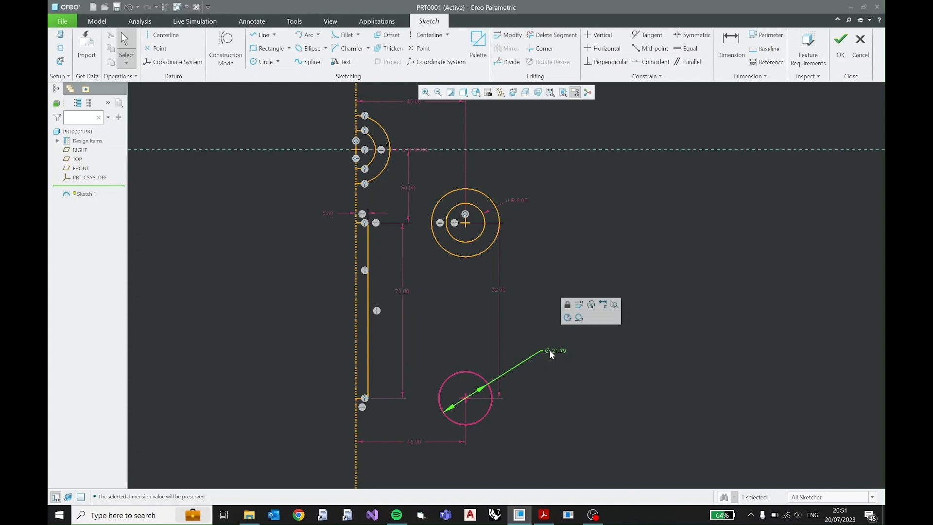
{"action": "left_click", "coordinate": [567, 317]}
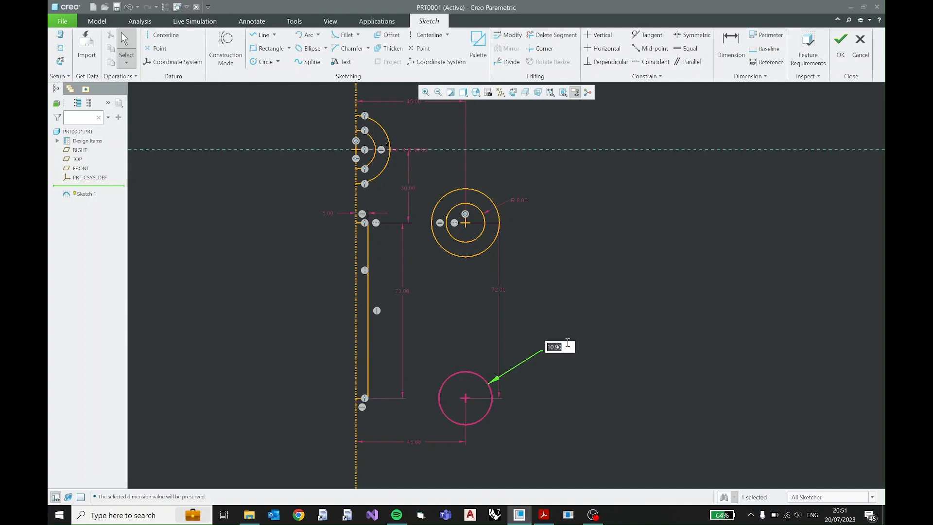
{"action": "type", "text": "10"}
{"action": "key", "text": "Return"}
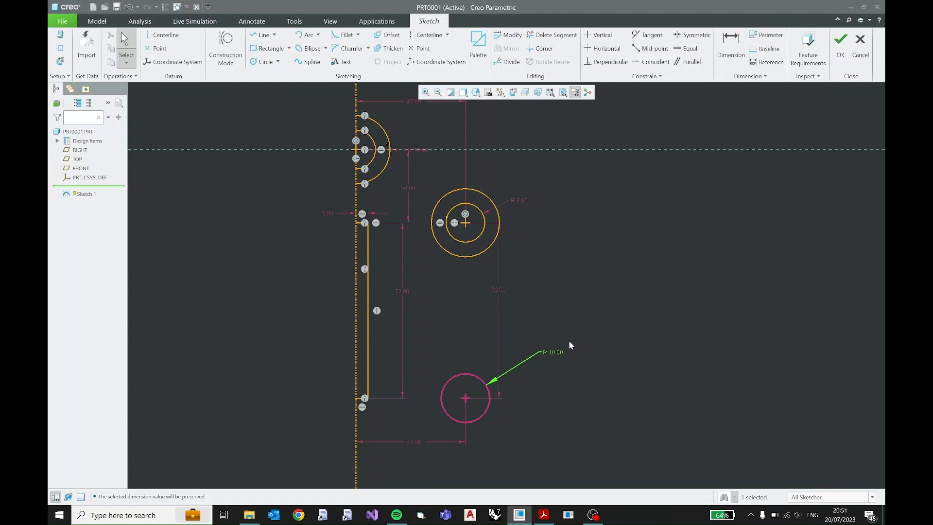
{"action": "left_click", "coordinate": [557, 351]}
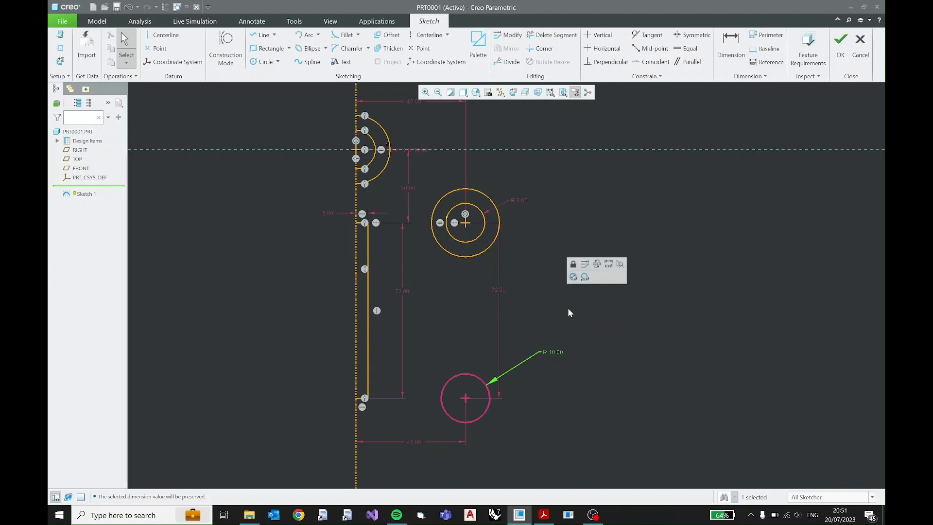
{"action": "left_click", "coordinate": [573, 264]}
{"action": "left_click", "coordinate": [487, 398]}
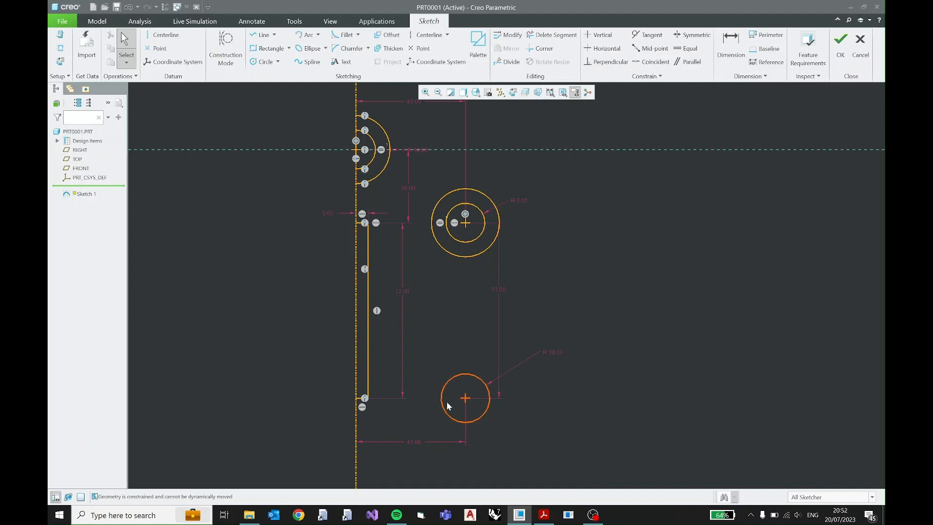
- Sketch a larger circle about 36 in diameter, concentric with the lower R10 circle
{"action": "left_click", "coordinate": [539, 514]}
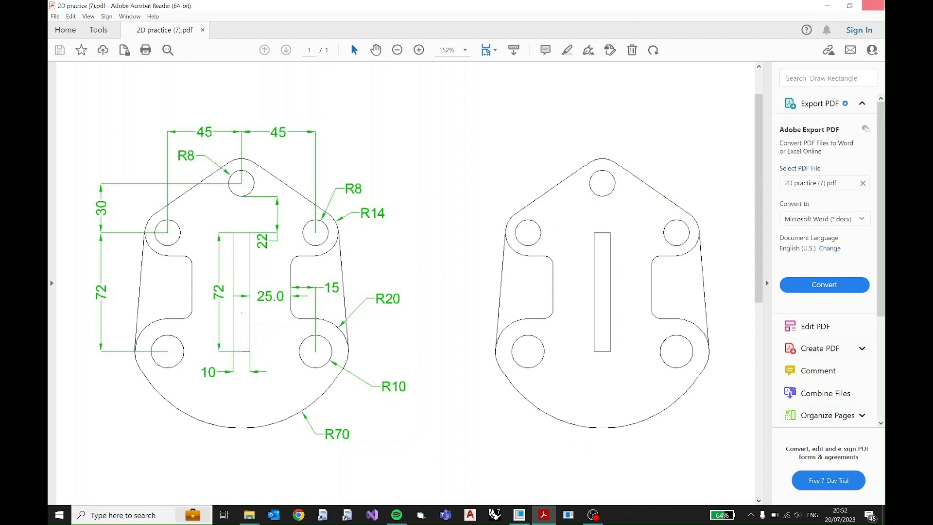
{"action": "left_click", "coordinate": [827, 5]}
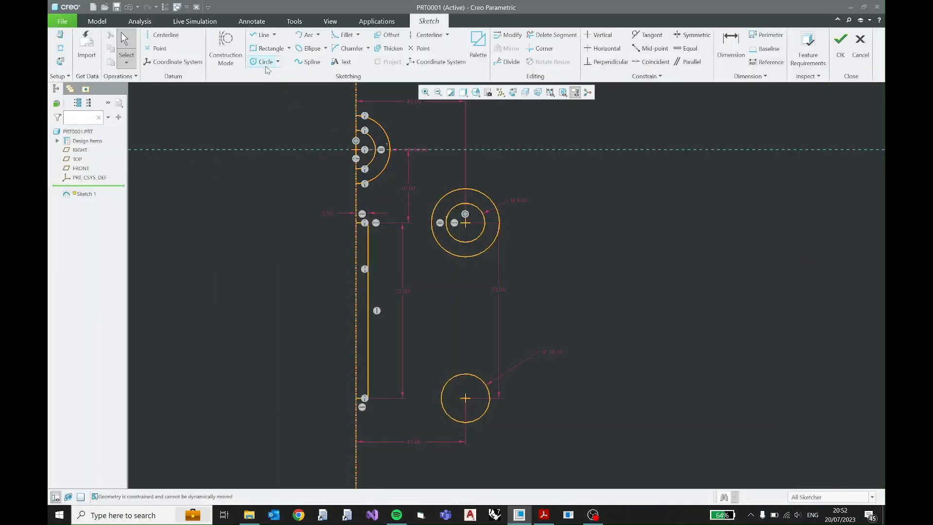
{"action": "left_click", "coordinate": [262, 61]}
{"action": "left_click", "coordinate": [465, 399]}
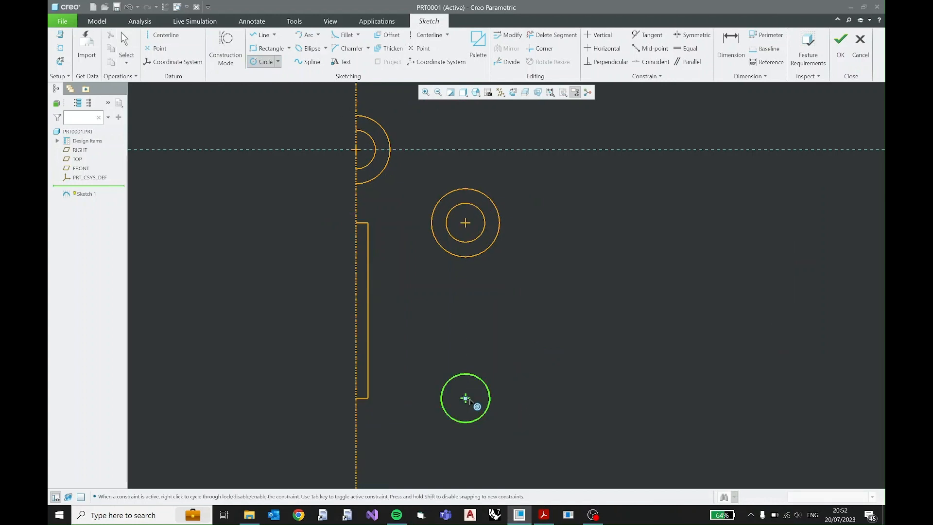
{"action": "left_click", "coordinate": [506, 375]}
{"action": "middle_click", "coordinate": [532, 349]}
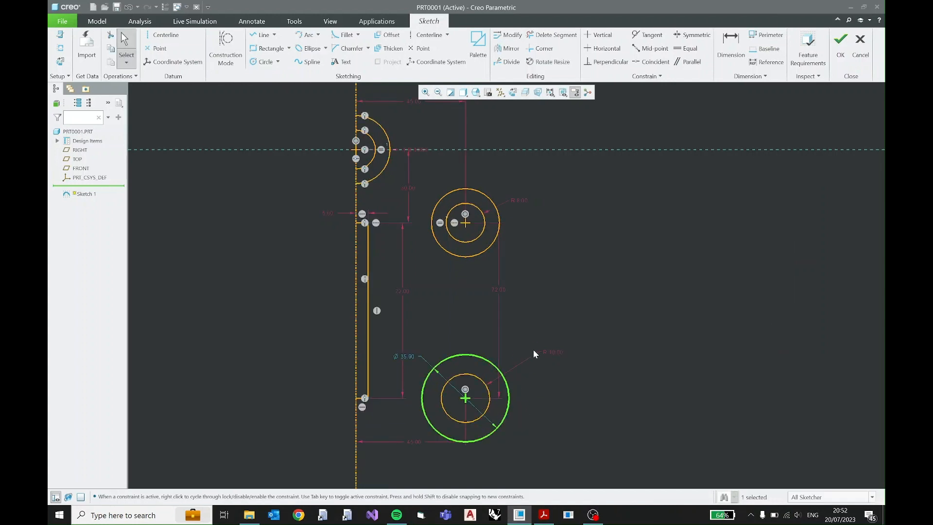
- Move the lower outer circle's dimension to the circle's right, change it to a radius, and set it to 20
{"action": "left_click_drag", "start_coordinate": [423, 358], "coordinate": [587, 396]}
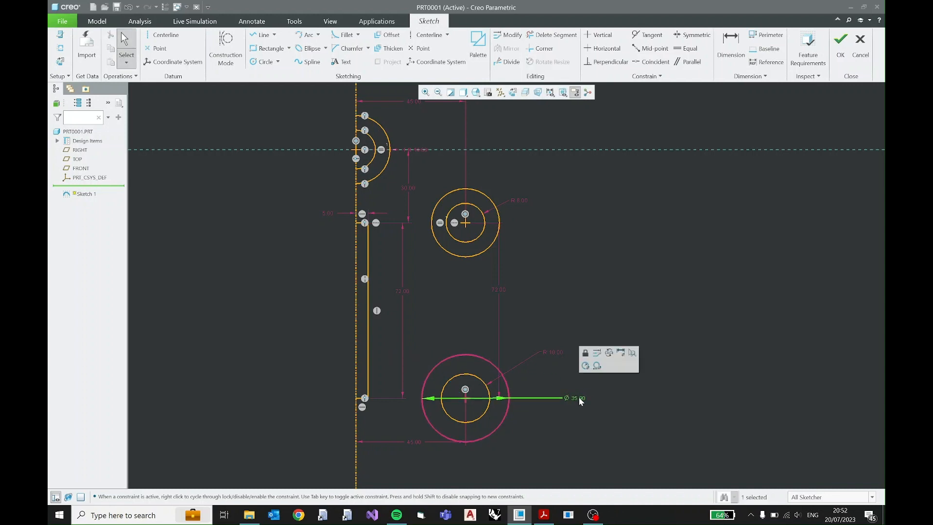
{"action": "left_click", "coordinate": [584, 365]}
{"action": "type", "text": "20"}
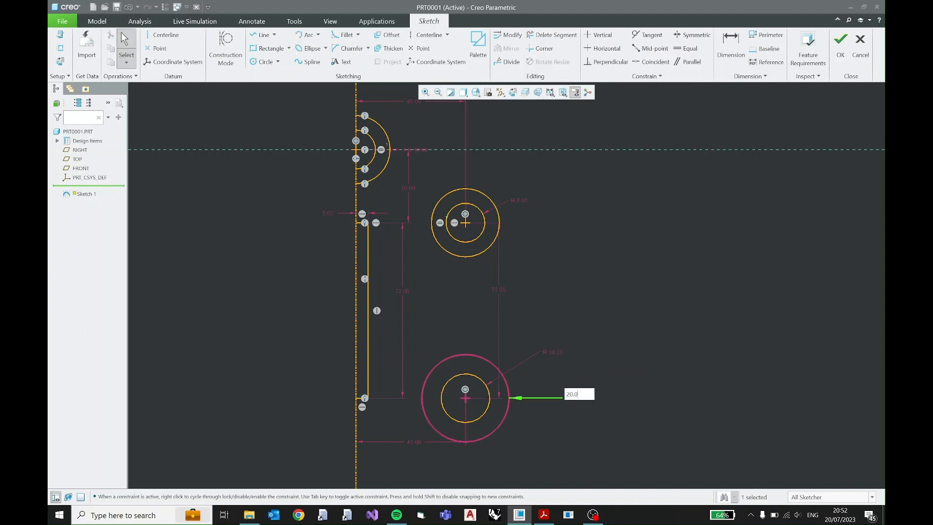
{"action": "key", "text": "Return"}
- Try resizing the lower outer circle freehand to a radius of about 22.25
{"action": "scroll", "coordinate": [531, 399], "scroll_direction": "up", "scroll_amount": 2}
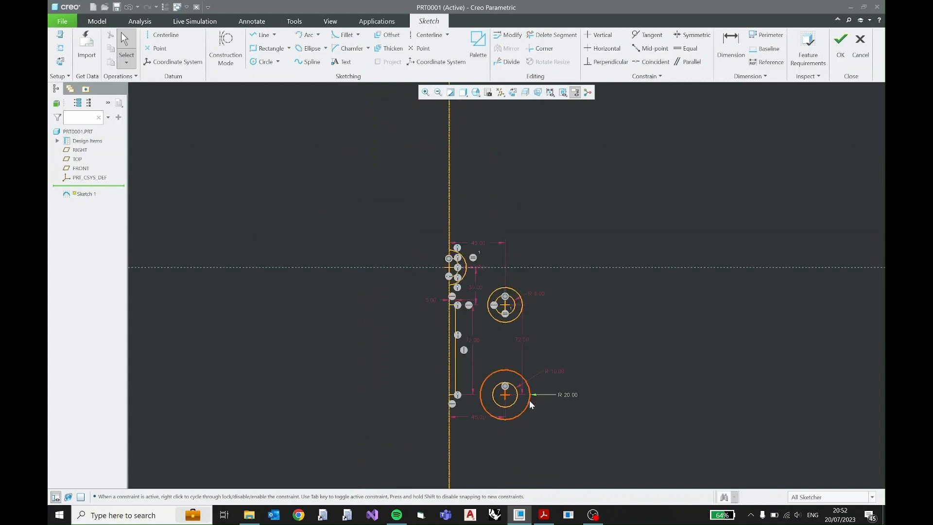
{"action": "scroll", "coordinate": [530, 399], "scroll_direction": "down", "scroll_amount": 4}
{"action": "left_click_drag", "start_coordinate": [528, 404], "coordinate": [517, 404]}
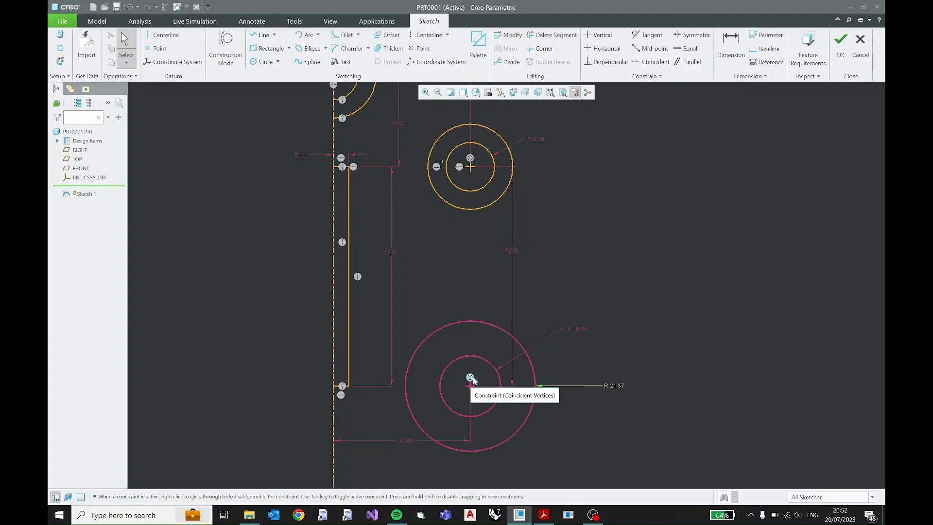
{"action": "left_click", "coordinate": [532, 417]}
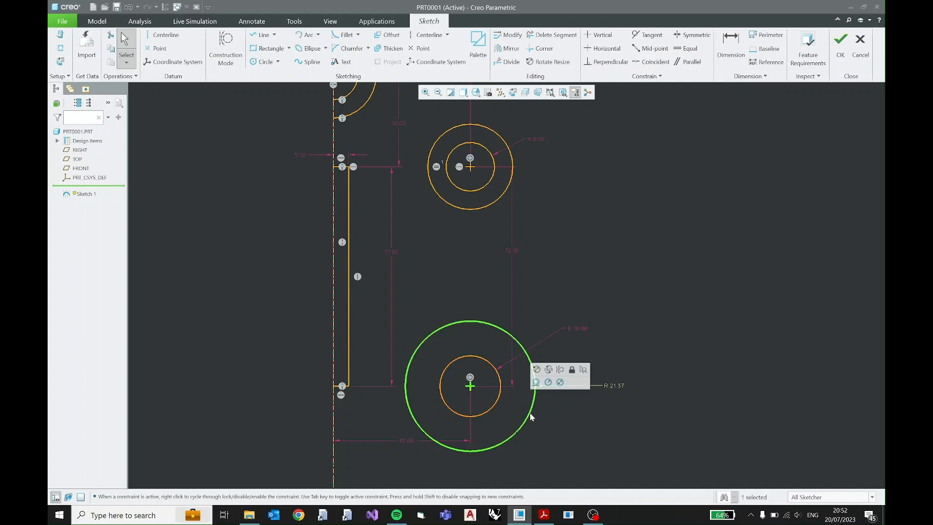
{"action": "left_click", "coordinate": [492, 407]}
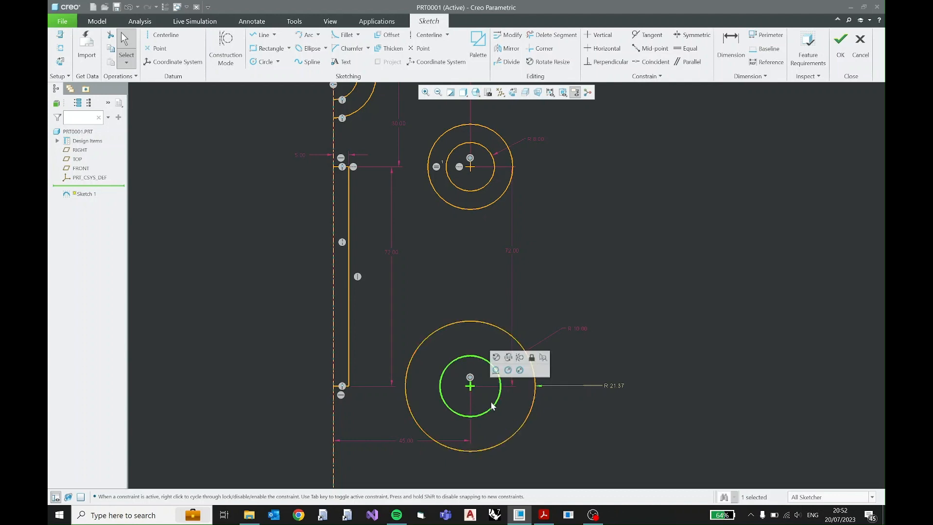
{"action": "left_click", "coordinate": [531, 425]}
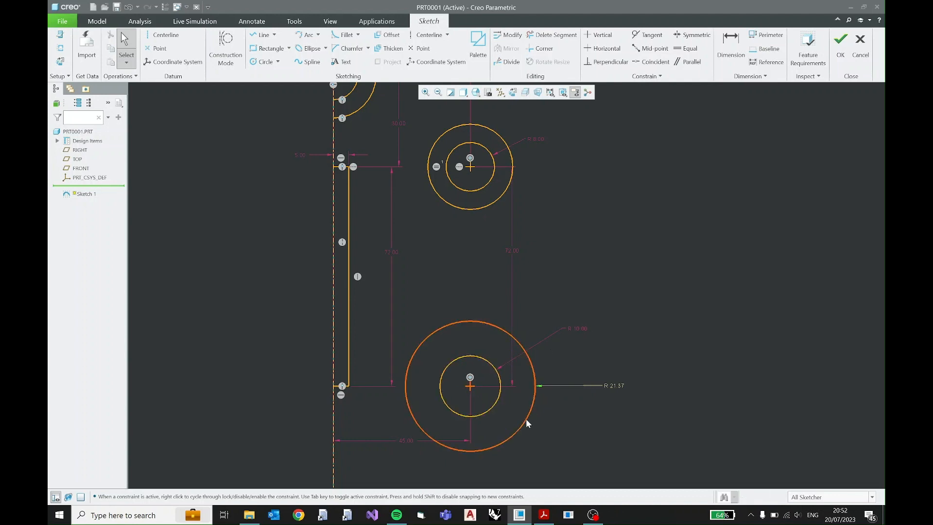
{"action": "left_click_drag", "start_coordinate": [528, 423], "coordinate": [532, 421]}
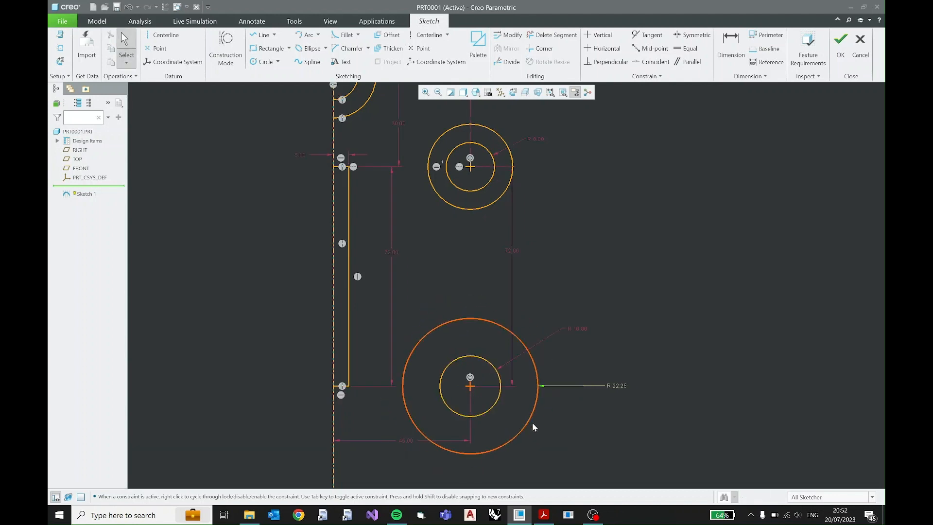
- Set the lower outer circle's radius to 20 and lock the dimension
{"action": "left_click", "coordinate": [622, 389]}
{"action": "double_click", "coordinate": [620, 385]}
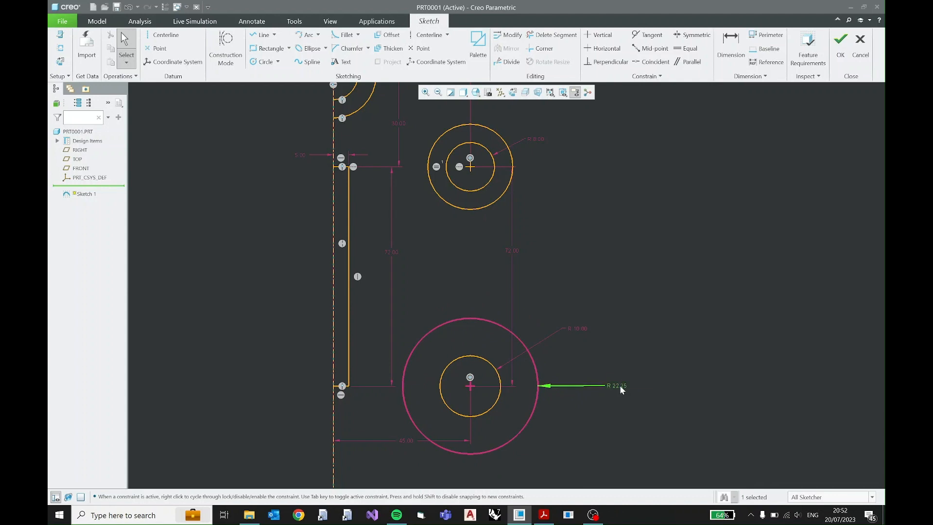
{"action": "type", "text": "20"}
{"action": "key", "text": "Return"}
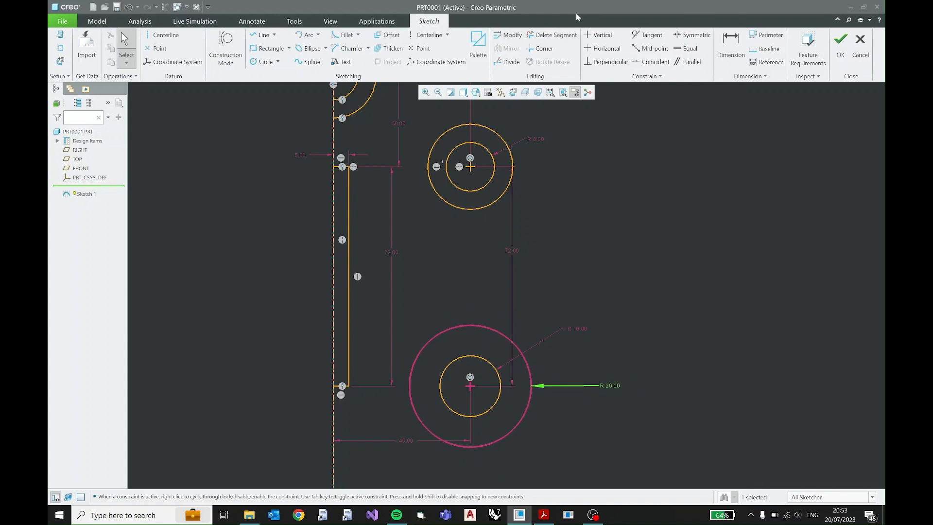
{"action": "left_click", "coordinate": [608, 385]}
{"action": "left_click", "coordinate": [613, 350]}
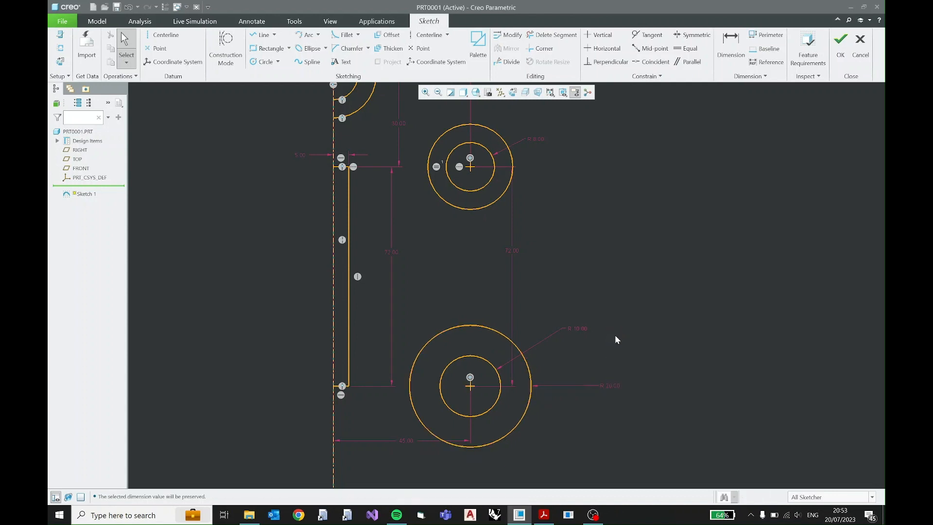
{"action": "left_click", "coordinate": [513, 93]}
{"action": "left_click_drag", "start_coordinate": [527, 405], "coordinate": [529, 413]}
- Draw the plate's outer side line from the right side of the upper outer circle to a tangent point on the lower R20 circle
{"action": "scroll", "coordinate": [563, 421], "scroll_direction": "down", "scroll_amount": 1}
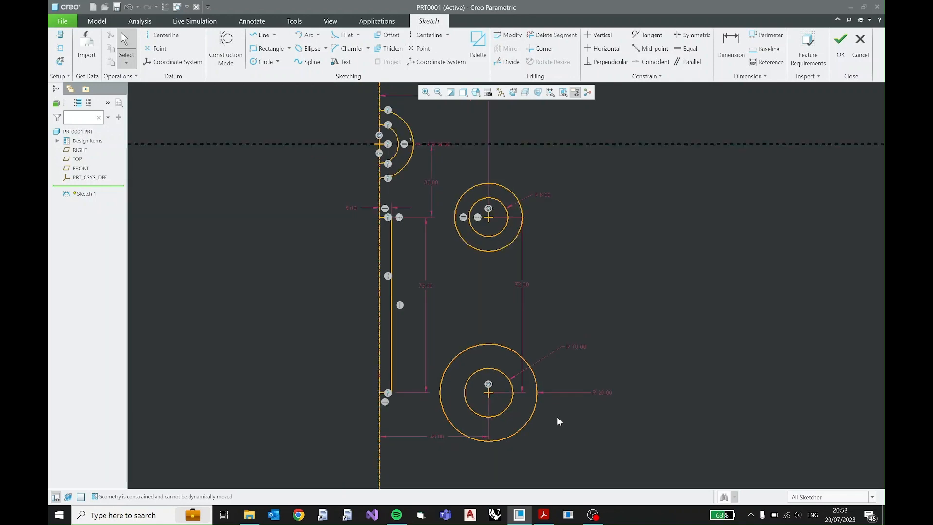
{"action": "middle_click_drag", "start_coordinate": [555, 413], "coordinate": [561, 385]}
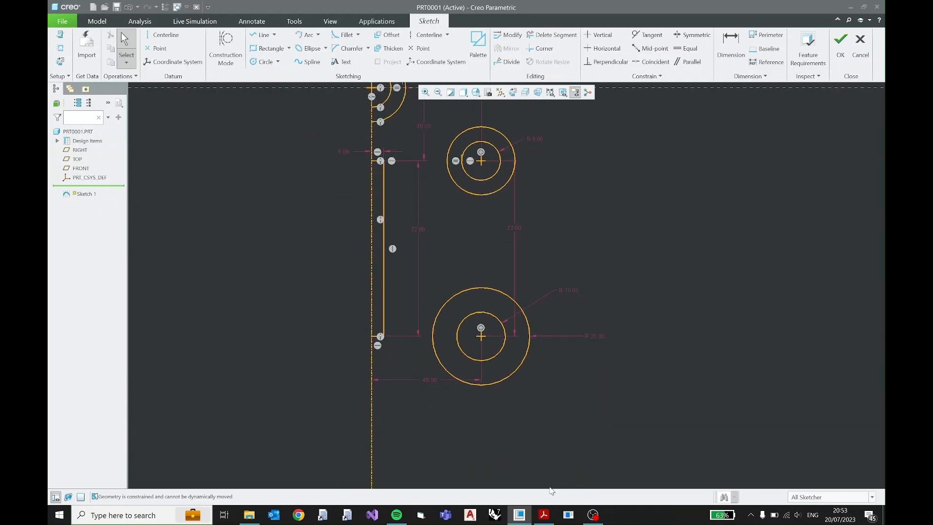
{"action": "left_click", "coordinate": [544, 515]}
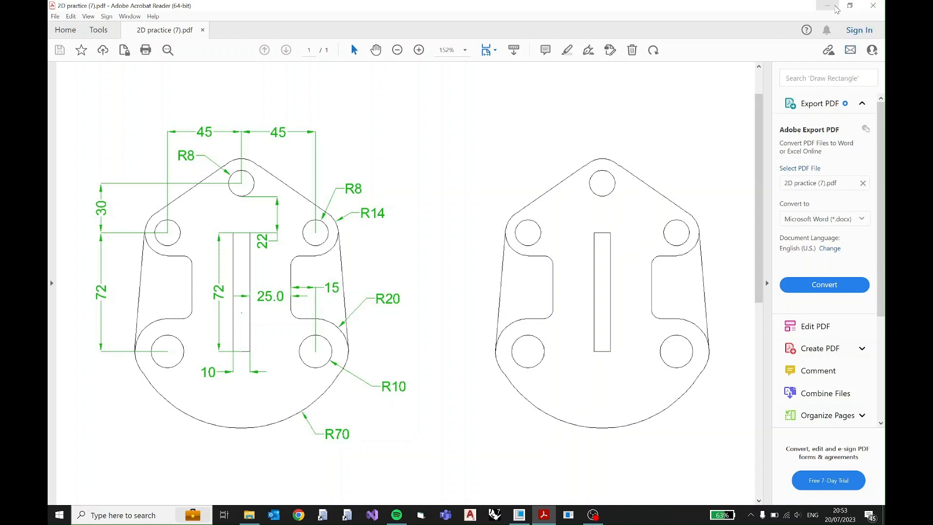
{"action": "left_click", "coordinate": [836, 8]}
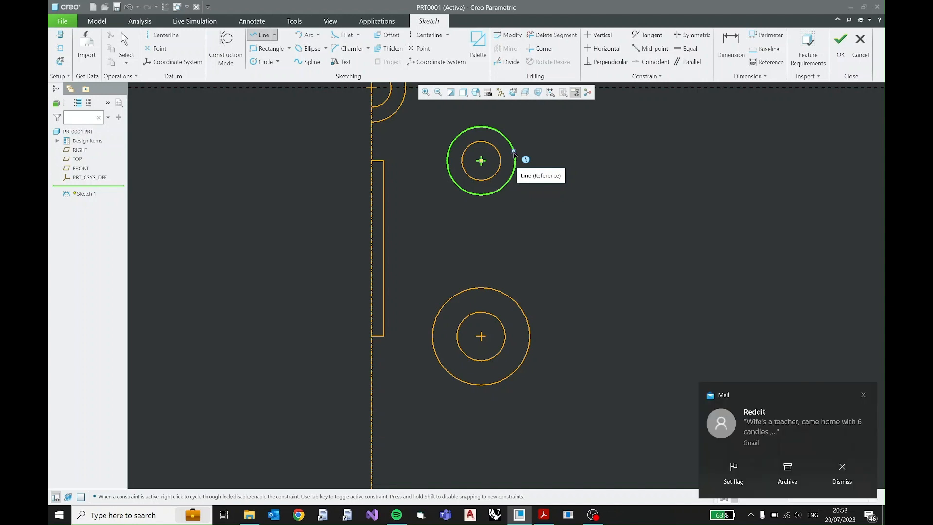
{"action": "left_click", "coordinate": [843, 470]}
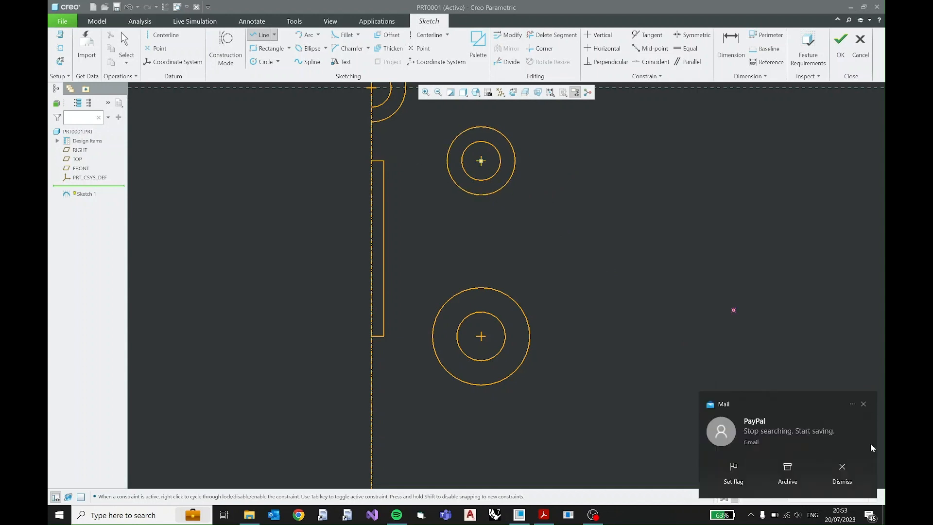
{"action": "left_click", "coordinate": [844, 471]}
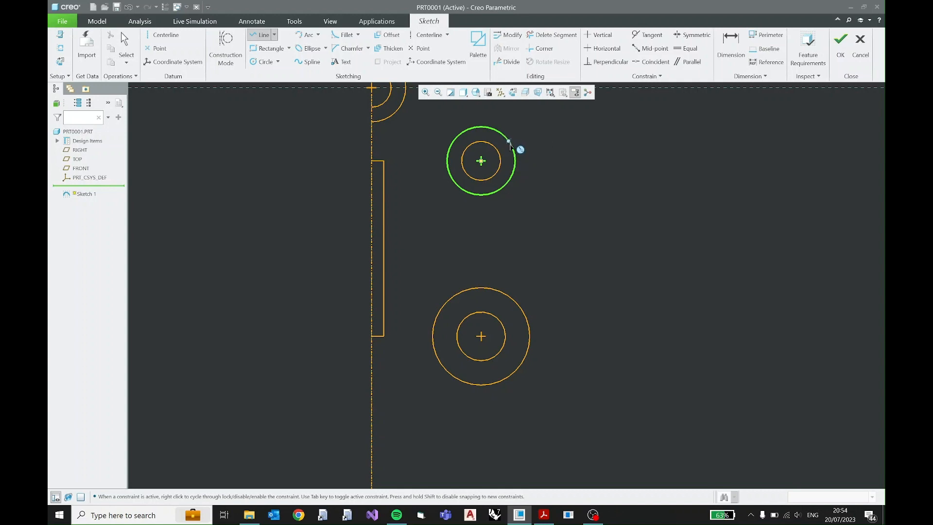
{"action": "left_click", "coordinate": [515, 151]}
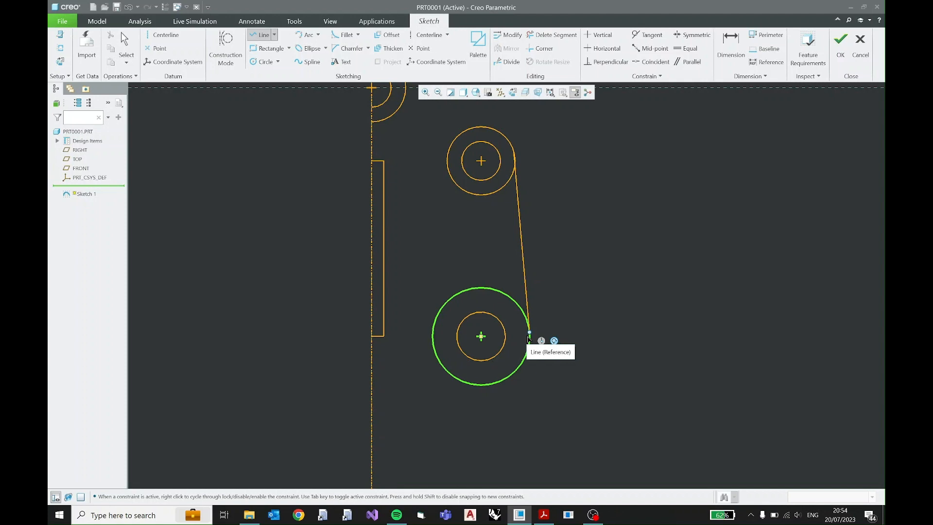
{"action": "left_click", "coordinate": [529, 334]}
{"action": "middle_click", "coordinate": [554, 265]}
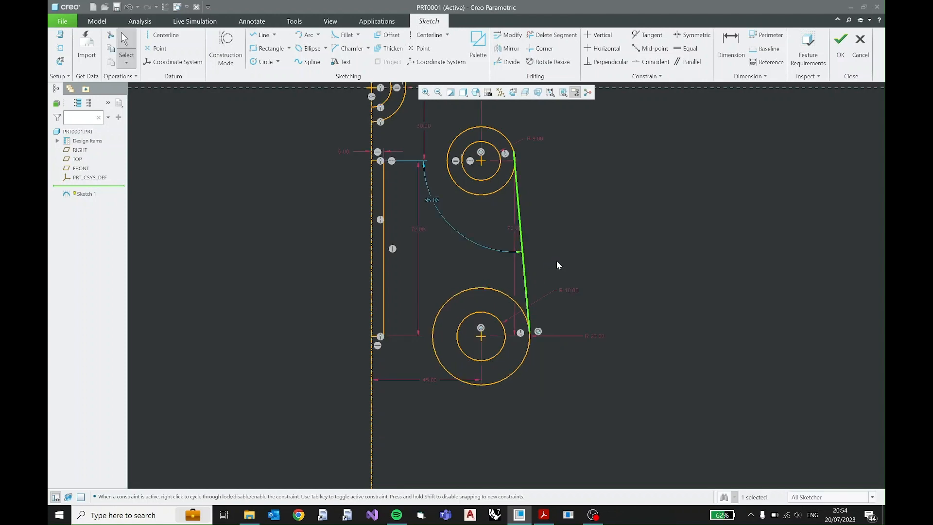
- Constrain the side line tangent to the upper outer circle and test that it is fixed
{"action": "left_click", "coordinate": [529, 184]}
{"action": "scroll", "coordinate": [516, 161], "scroll_direction": "down", "scroll_amount": 2}
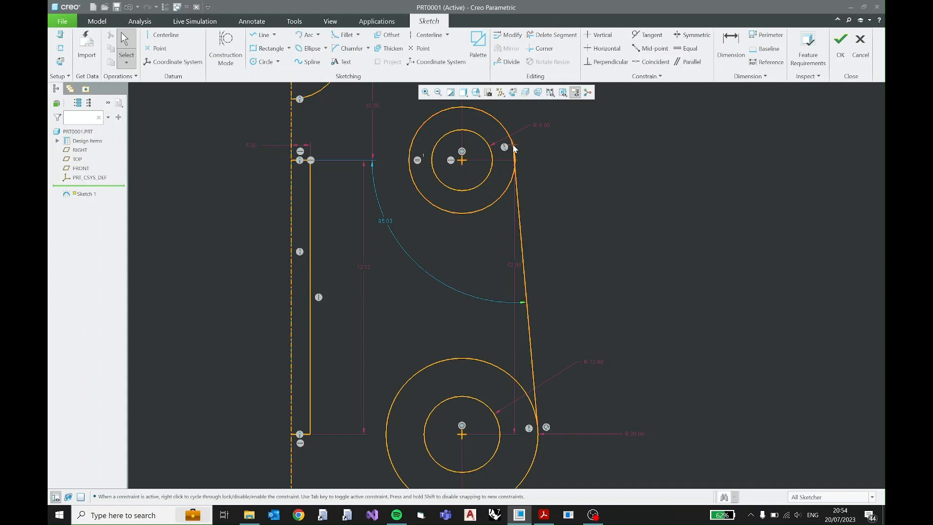
{"action": "left_click", "coordinate": [515, 168]}
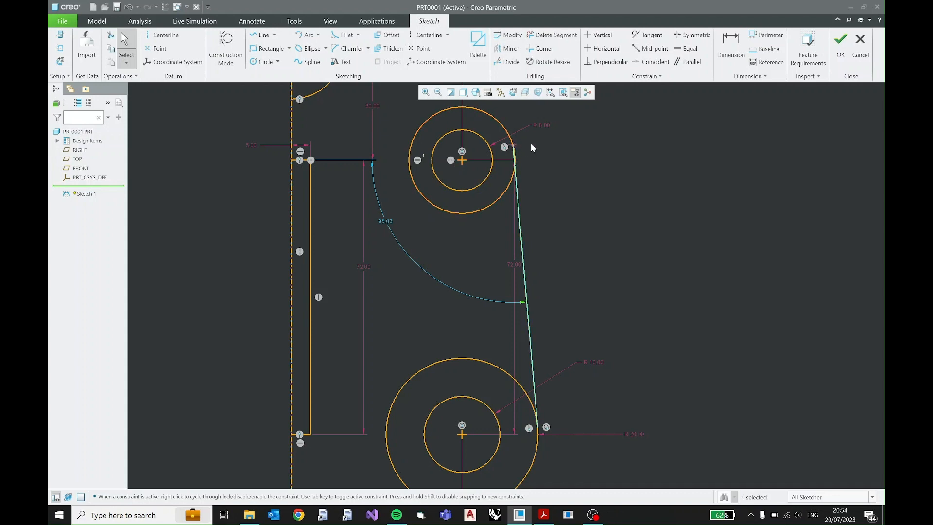
{"action": "left_click", "coordinate": [505, 131], "text": "ctrl"}
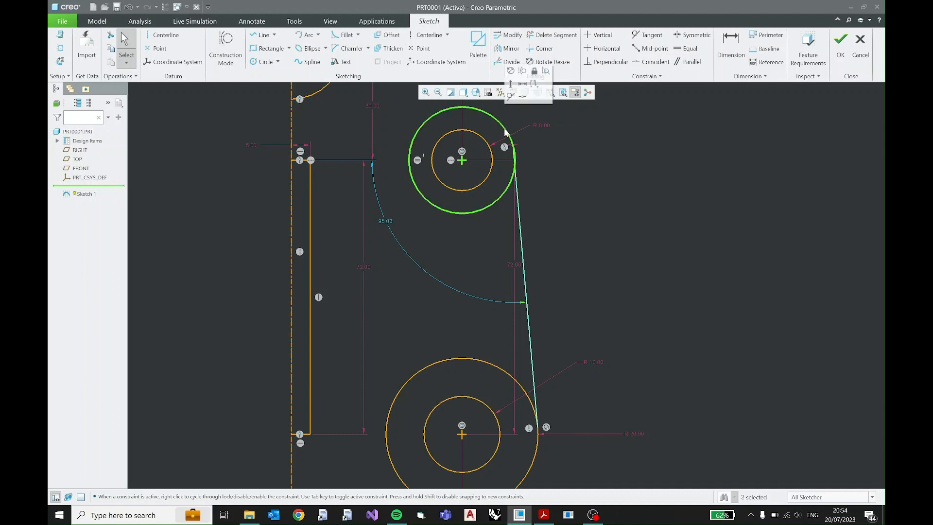
{"action": "left_click", "coordinate": [512, 96]}
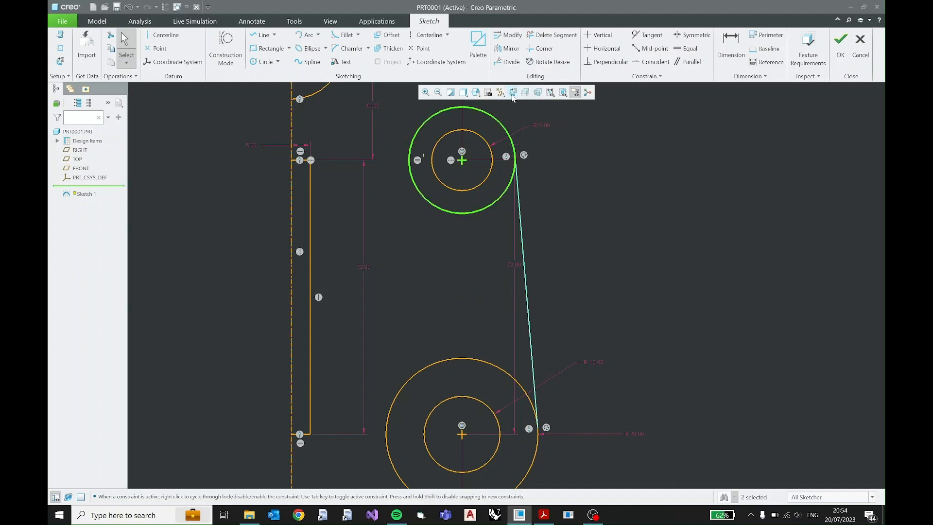
{"action": "left_click_drag", "start_coordinate": [521, 205], "coordinate": [538, 206]}
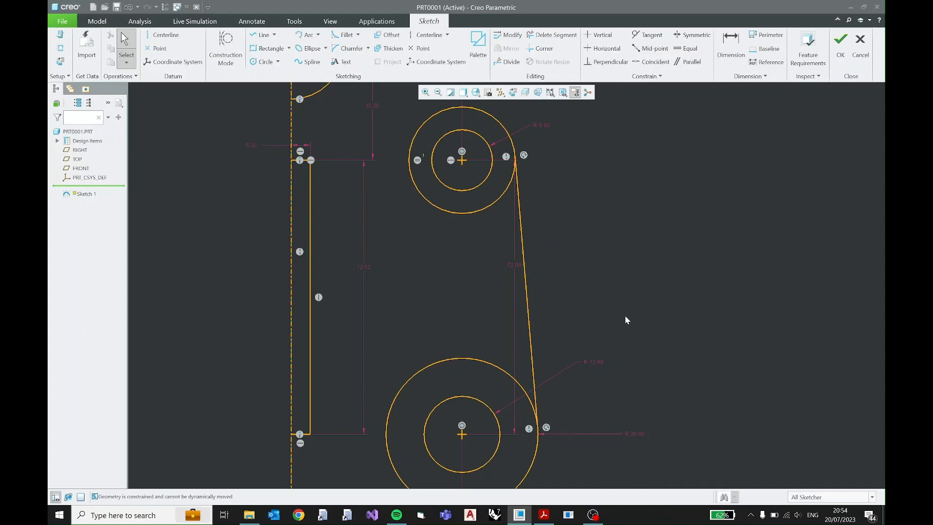
{"action": "scroll", "coordinate": [625, 317], "scroll_direction": "up", "scroll_amount": 2}
{"action": "middle_click_drag", "start_coordinate": [625, 316], "coordinate": [613, 278], "text": "shift"}
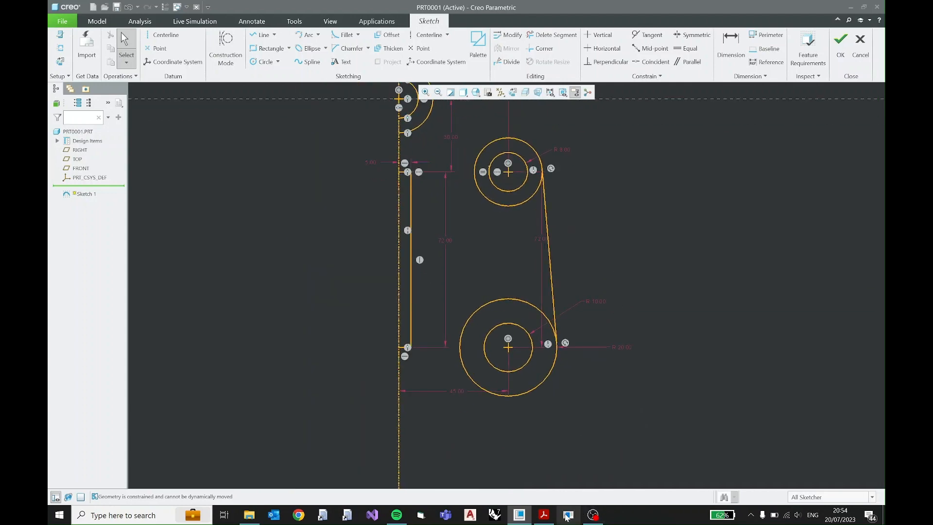
- Check the plate drawing, then draw a horizontal line about 27.8 long from the upper outer circle's lowest point toward the centerline
{"action": "left_click", "coordinate": [544, 515]}
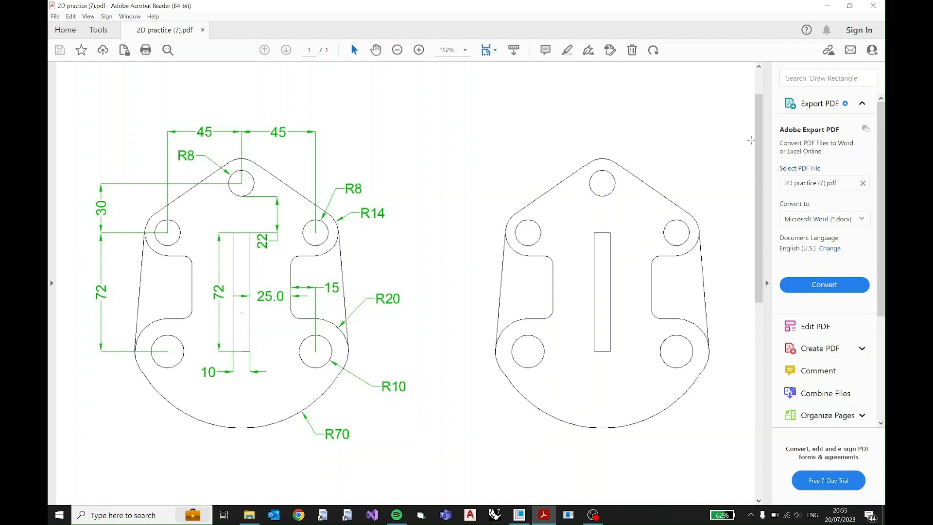
{"action": "left_click", "coordinate": [828, 6]}
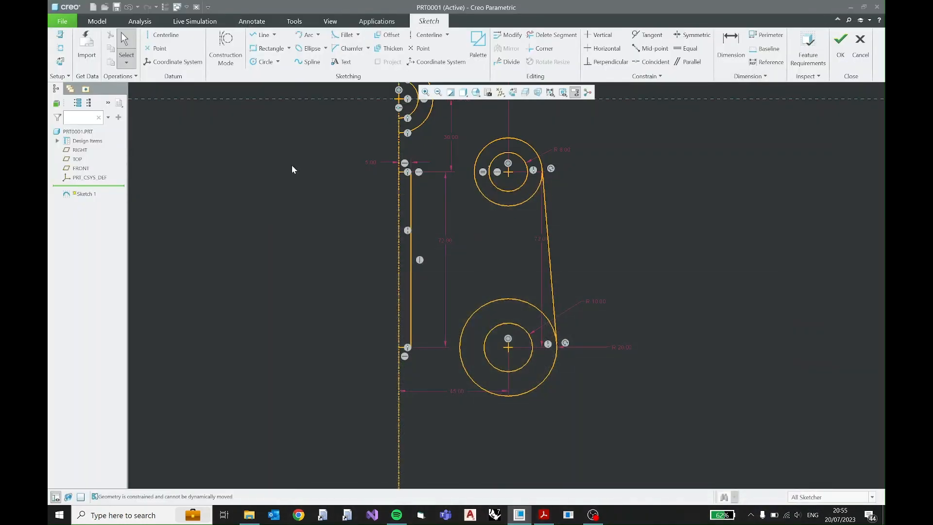
{"action": "left_click", "coordinate": [260, 35]}
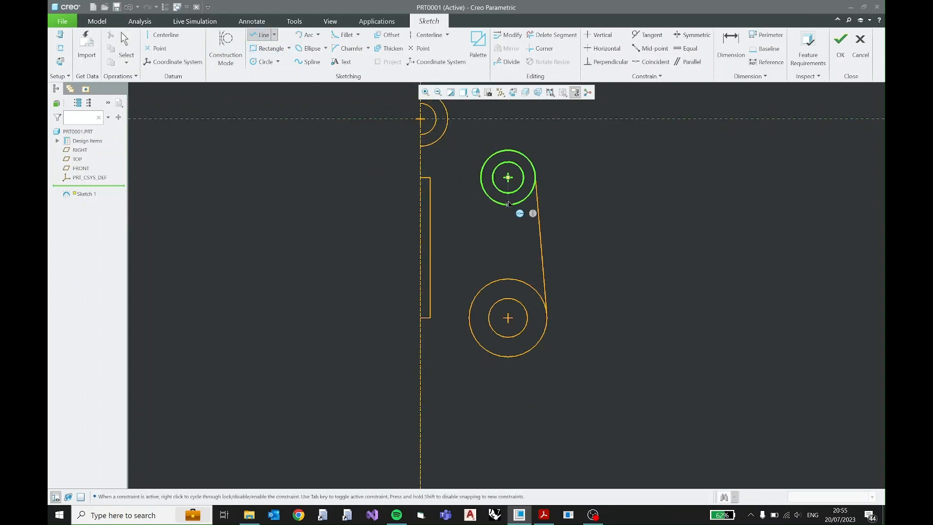
{"action": "scroll", "coordinate": [509, 204], "scroll_direction": "down", "scroll_amount": 2}
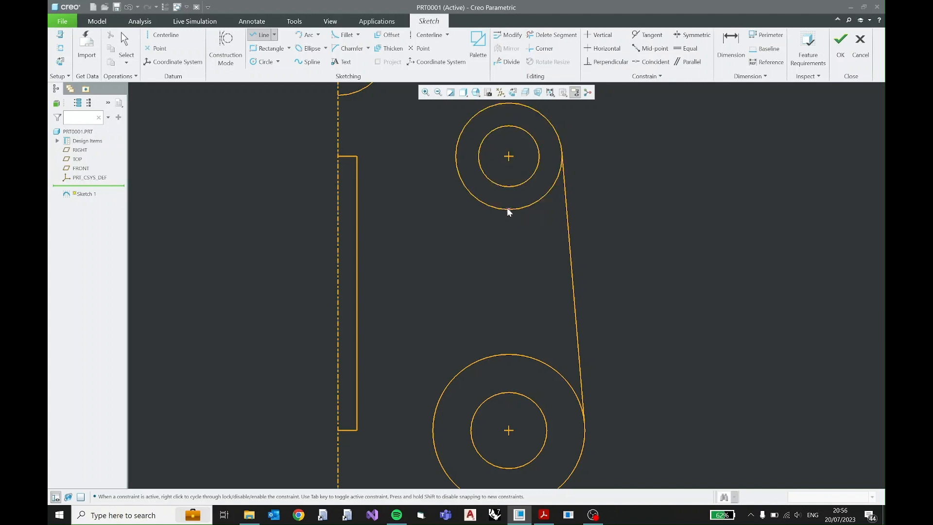
{"action": "left_click", "coordinate": [509, 209]}
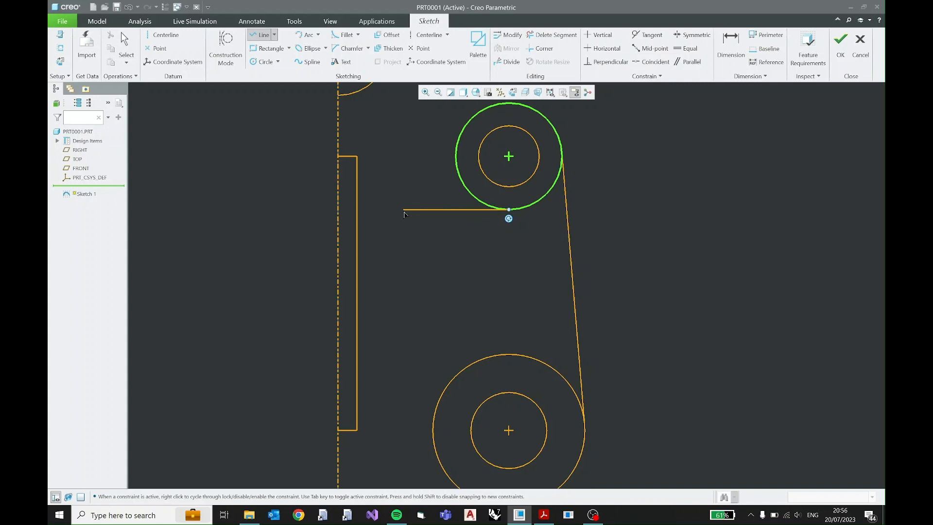
{"action": "left_click", "coordinate": [404, 212]}
{"action": "middle_click", "coordinate": [404, 212]}
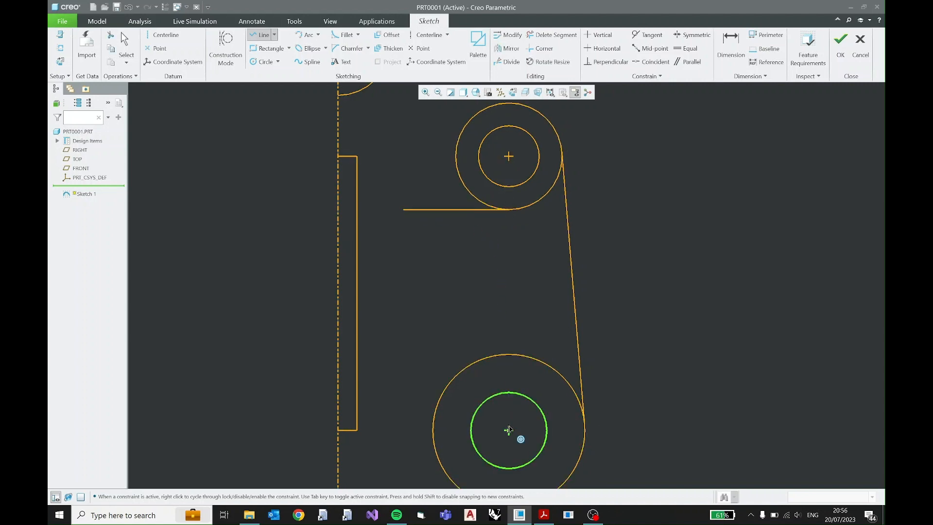
- Draw a horizontal line of equal length from the lower outer circle's highest point toward the centerline
{"action": "left_click", "coordinate": [509, 355]}
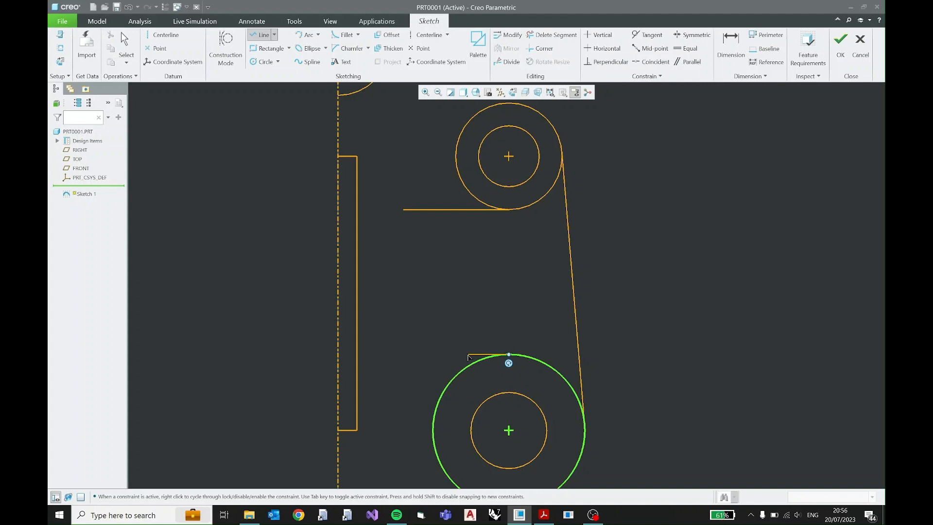
{"action": "left_click", "coordinate": [401, 362]}
{"action": "middle_click", "coordinate": [402, 363]}
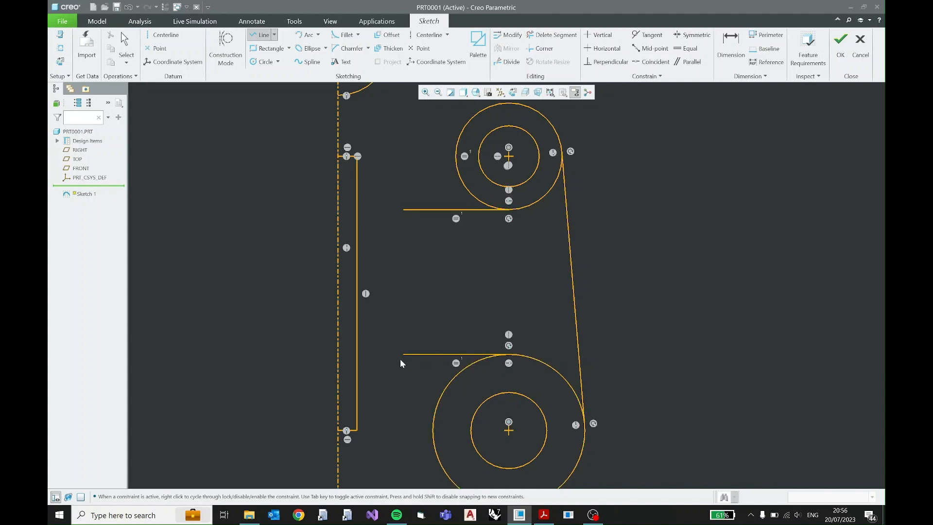
{"action": "middle_click", "coordinate": [401, 362]}
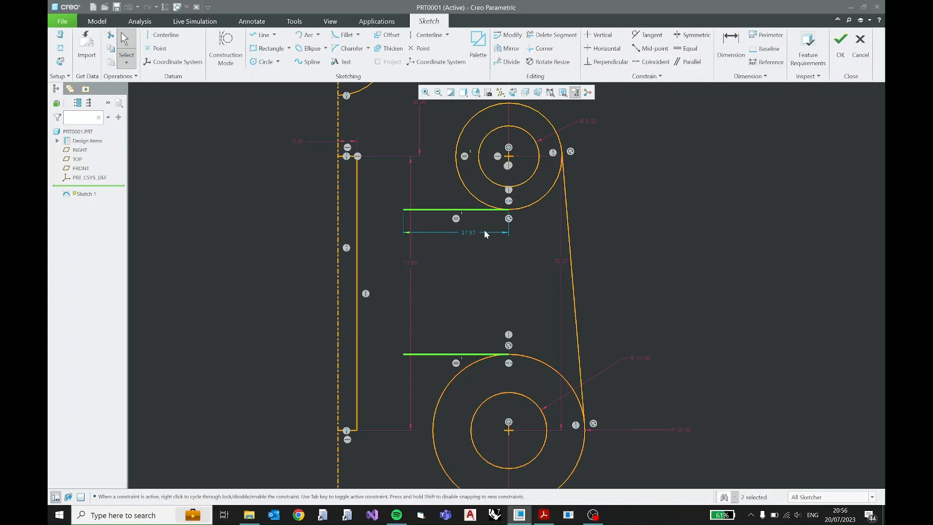
- Set the notch's upper horizontal line length to 15, lock the dimension, and move its text clear of the geometry
{"action": "left_click", "coordinate": [544, 516]}
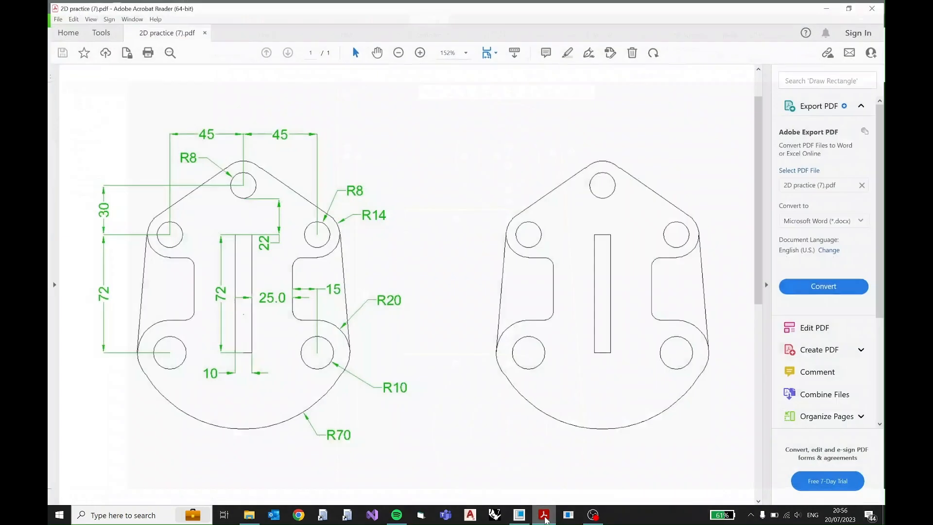
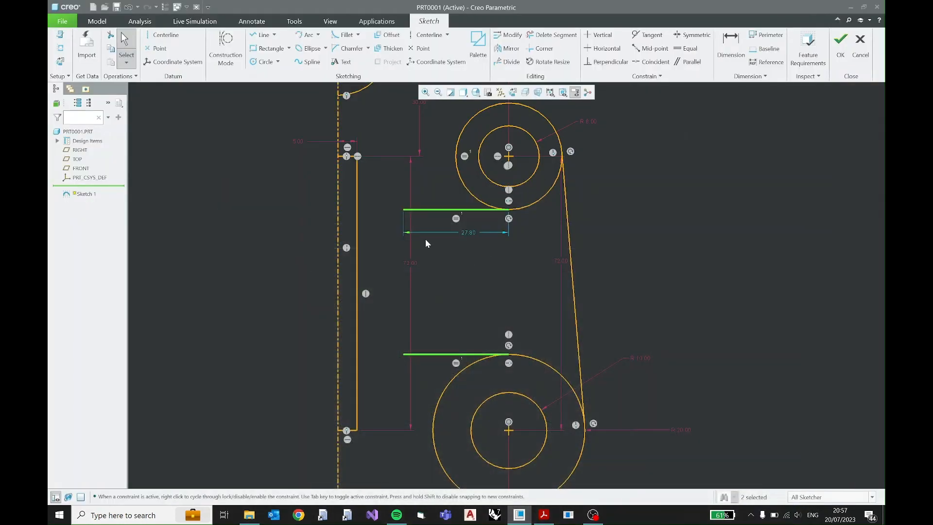
{"action": "double_click", "coordinate": [467, 232]}
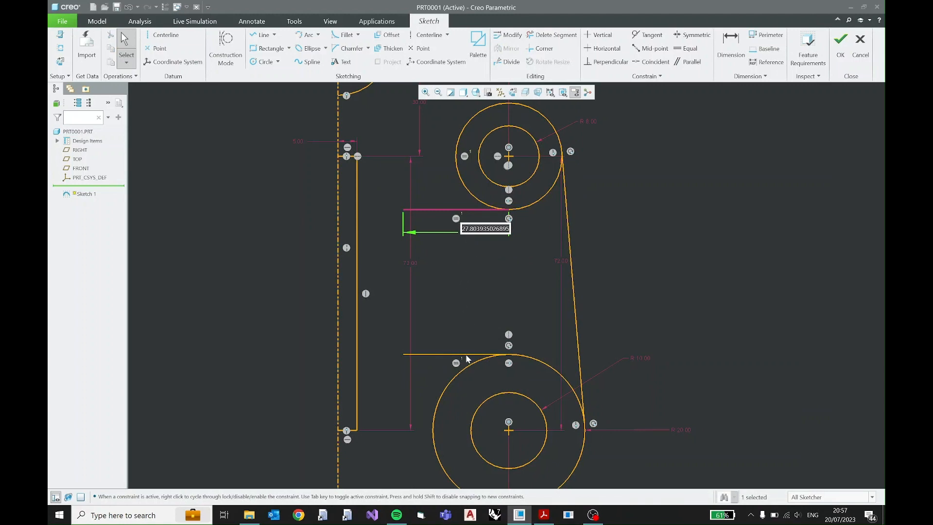
{"action": "double_click", "coordinate": [485, 231]}
{"action": "type", "text": "15"}
{"action": "key", "text": "Return"}
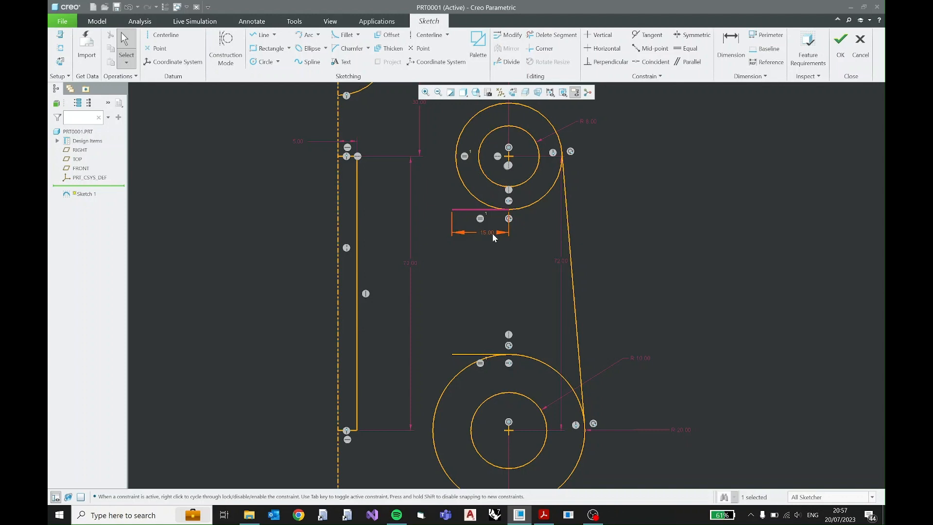
{"action": "left_click", "coordinate": [502, 208]}
{"action": "left_click", "coordinate": [501, 204]}
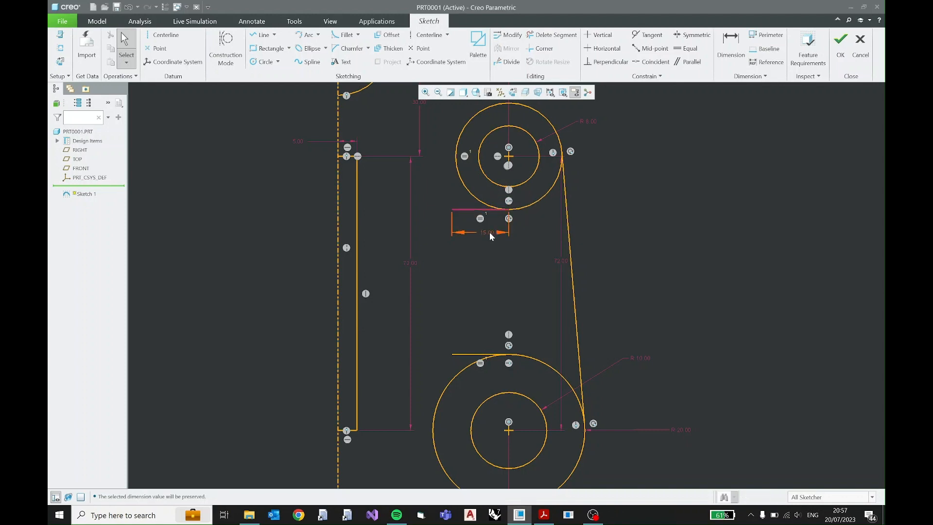
{"action": "left_click_drag", "start_coordinate": [489, 232], "coordinate": [419, 201]}
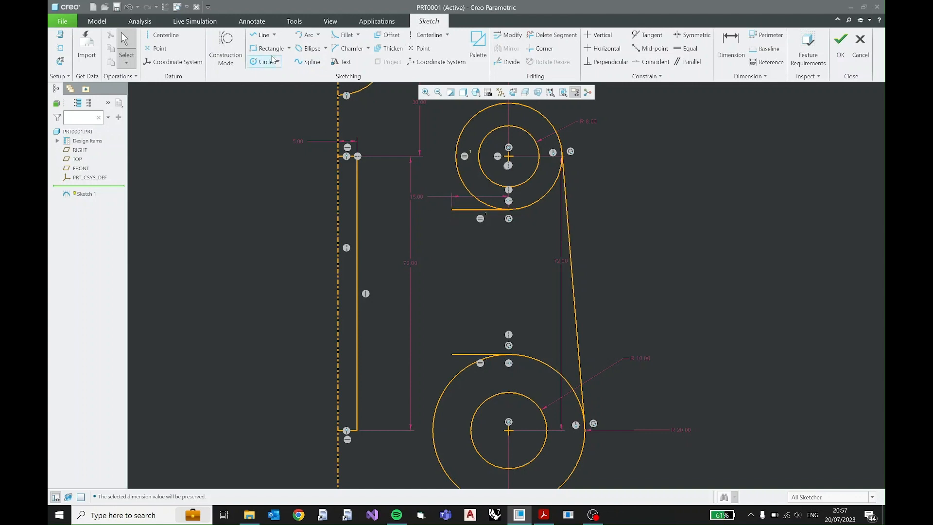
- Connect the inner ends of the two horizontal notch lines with a vertical line
{"action": "key", "text": "l"}
{"action": "left_click", "coordinate": [452, 210]}
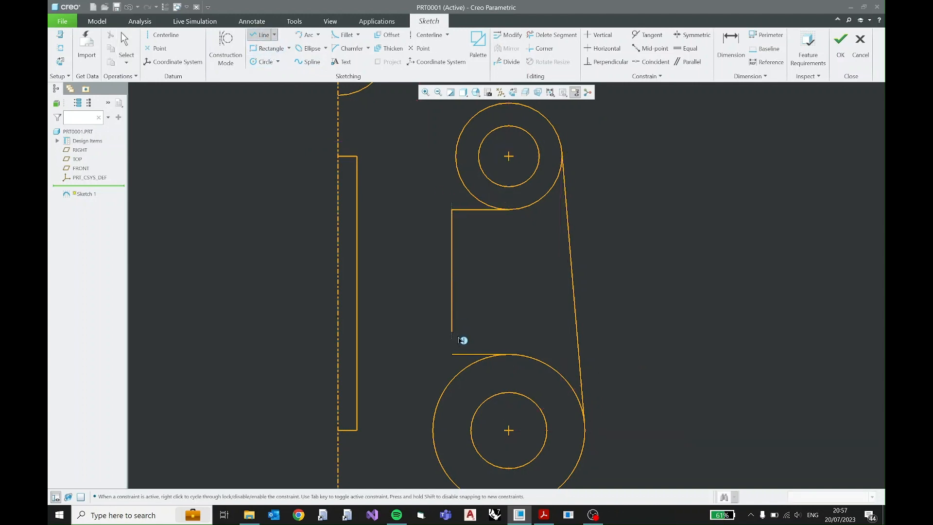
{"action": "left_click", "coordinate": [452, 354]}
{"action": "middle_click", "coordinate": [482, 283]}
{"action": "middle_click", "coordinate": [499, 283]}
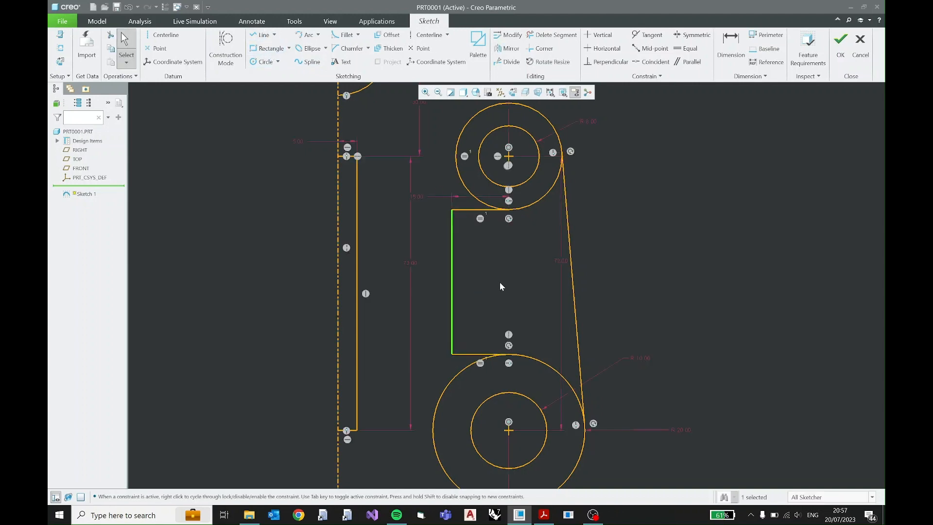
- Test whether the notch's vertical line is fixed by trying to move it sideways
{"action": "scroll", "coordinate": [482, 258], "scroll_direction": "up", "scroll_amount": 1}
{"action": "left_click", "coordinate": [481, 258]}
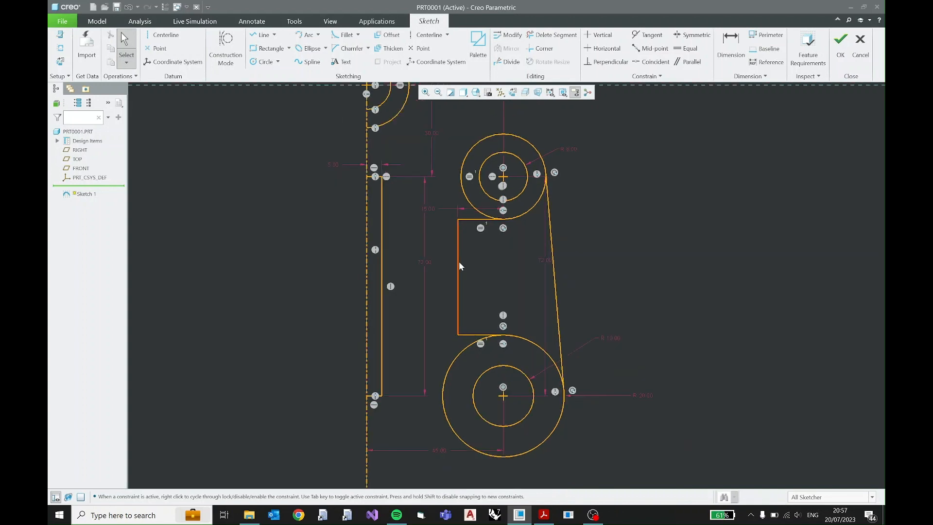
{"action": "left_click_drag", "start_coordinate": [459, 262], "coordinate": [472, 263]}
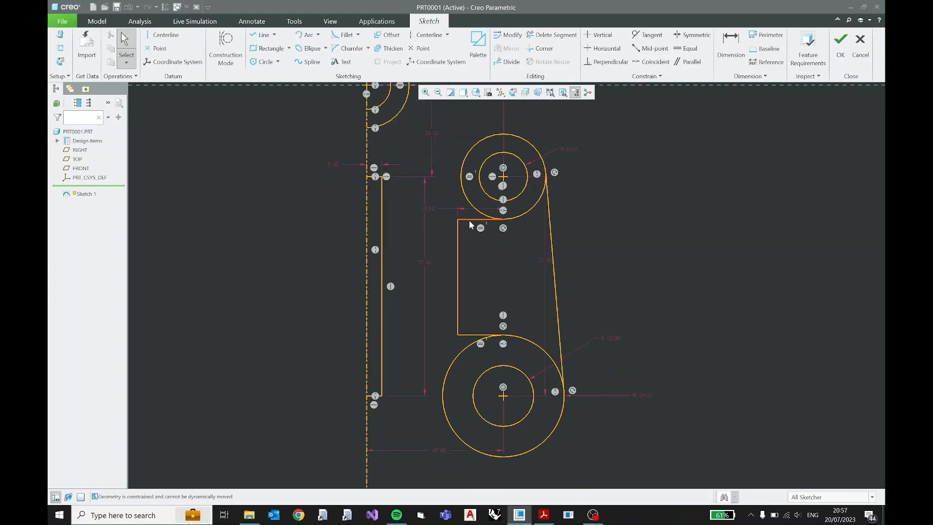
{"action": "left_click", "coordinate": [469, 221]}
{"action": "left_click", "coordinate": [479, 250]}
{"action": "scroll", "coordinate": [470, 237], "scroll_direction": "down", "scroll_amount": 2}
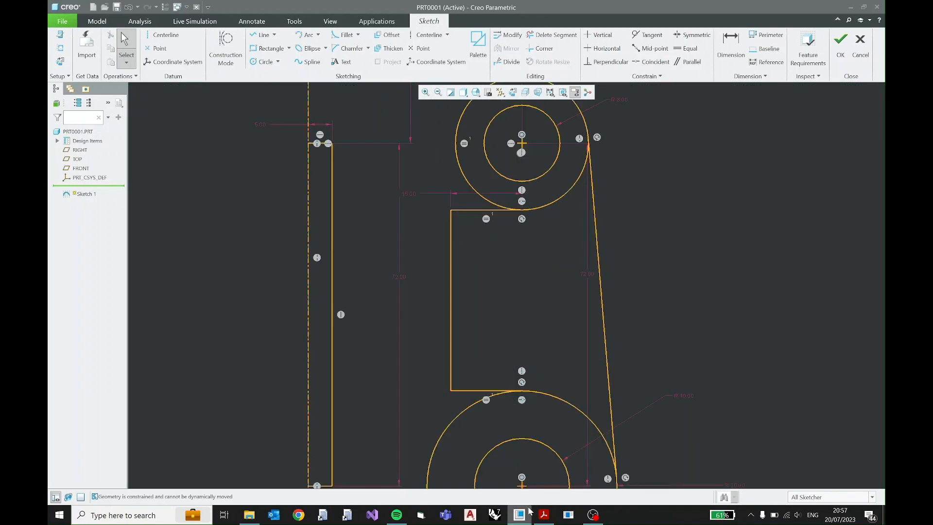
- Check the reference drawing, then round the notch's upper inner corner with a Circular Trim fillet of about R2.47
{"action": "left_click", "coordinate": [544, 516]}
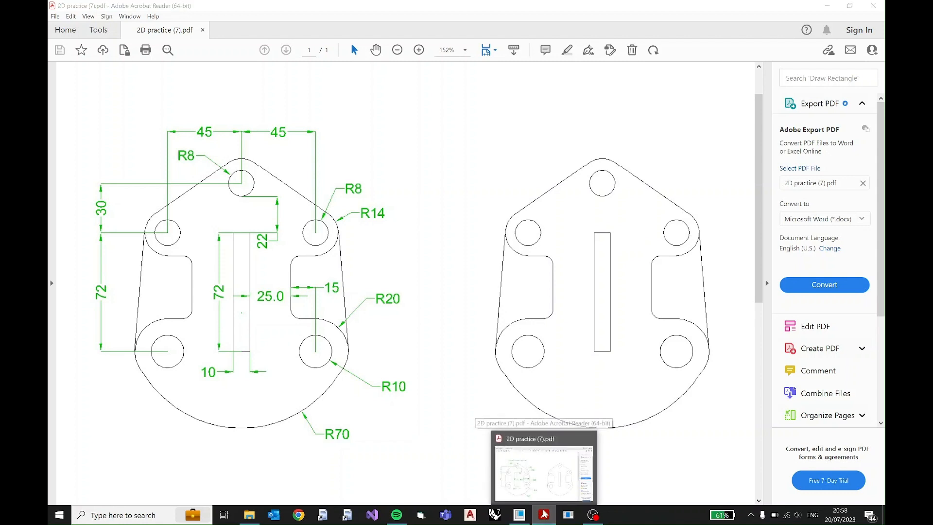
{"action": "left_click", "coordinate": [544, 514]}
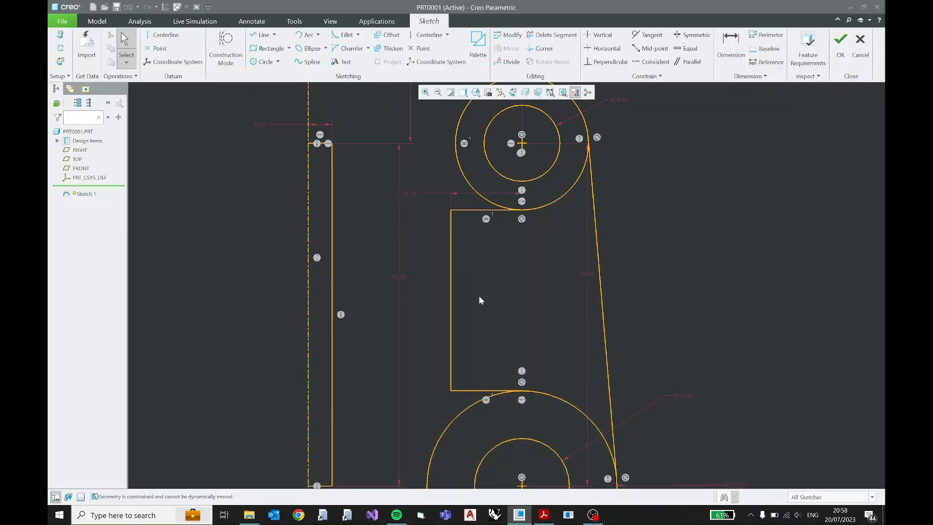
{"action": "left_click", "coordinate": [358, 36]}
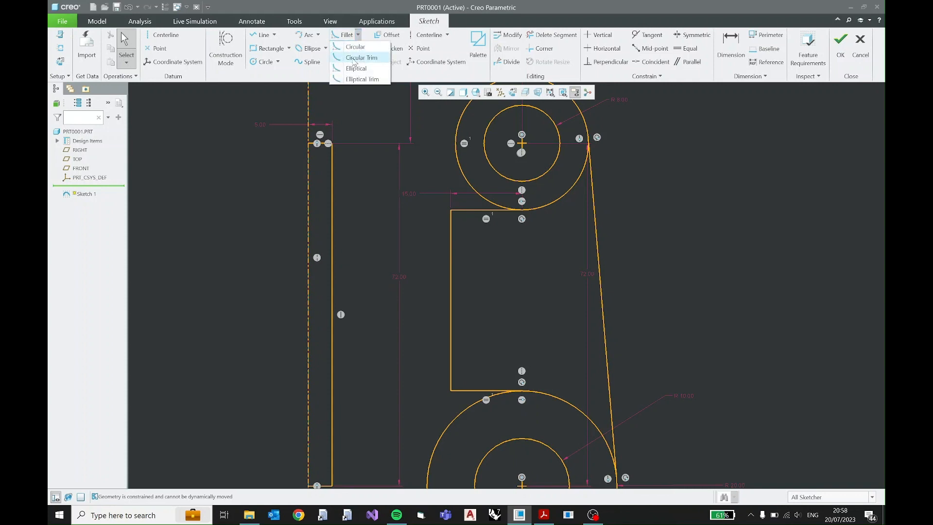
{"action": "left_click", "coordinate": [361, 58]}
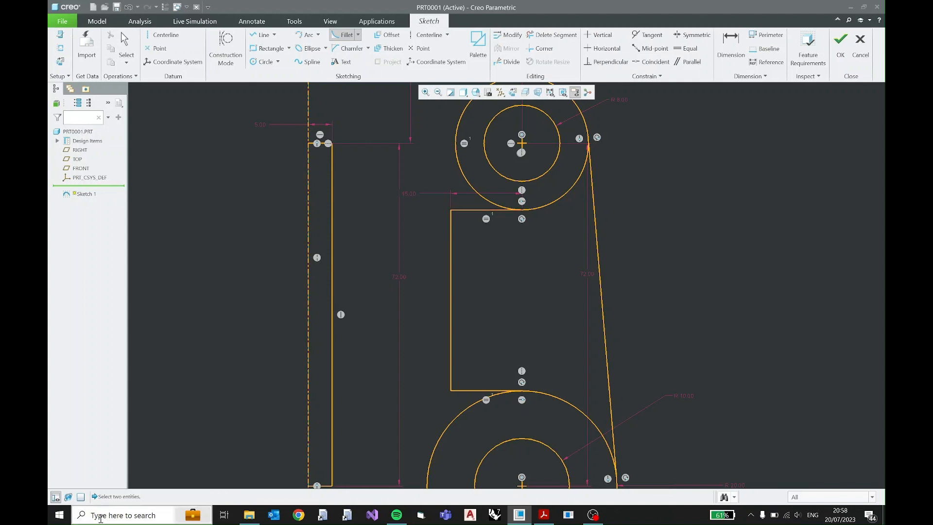
{"action": "left_click", "coordinate": [468, 212]}
{"action": "left_click", "coordinate": [452, 225]}
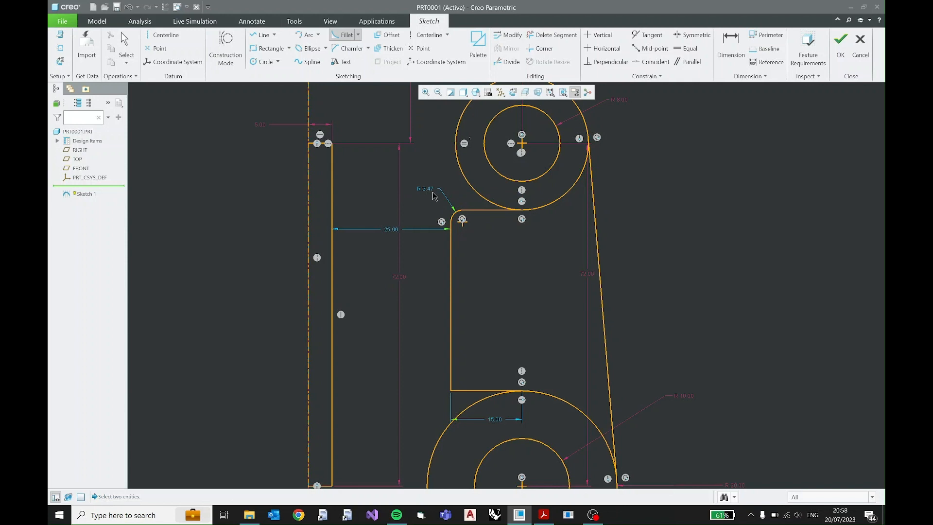
{"action": "middle_click", "coordinate": [502, 287]}
- Set the upper notch fillet's radius to 5
{"action": "left_click", "coordinate": [455, 214]}
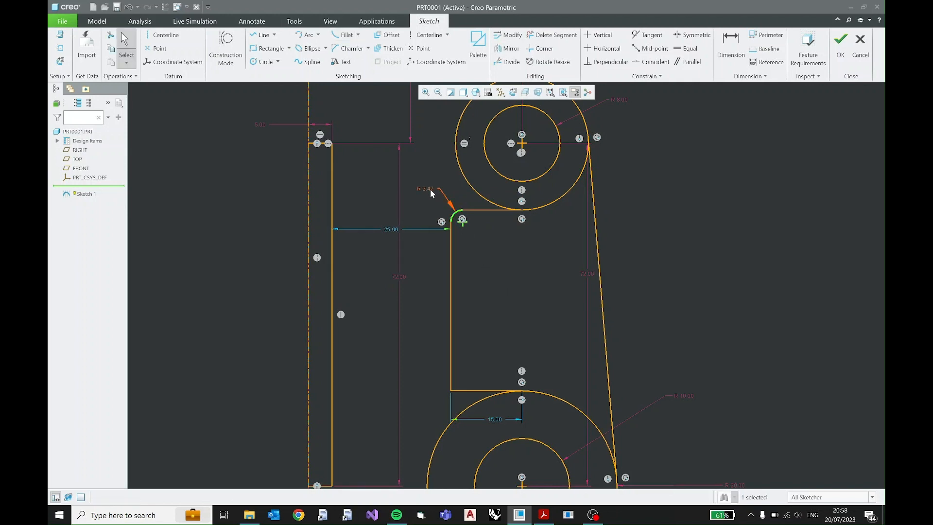
{"action": "double_click", "coordinate": [430, 193]}
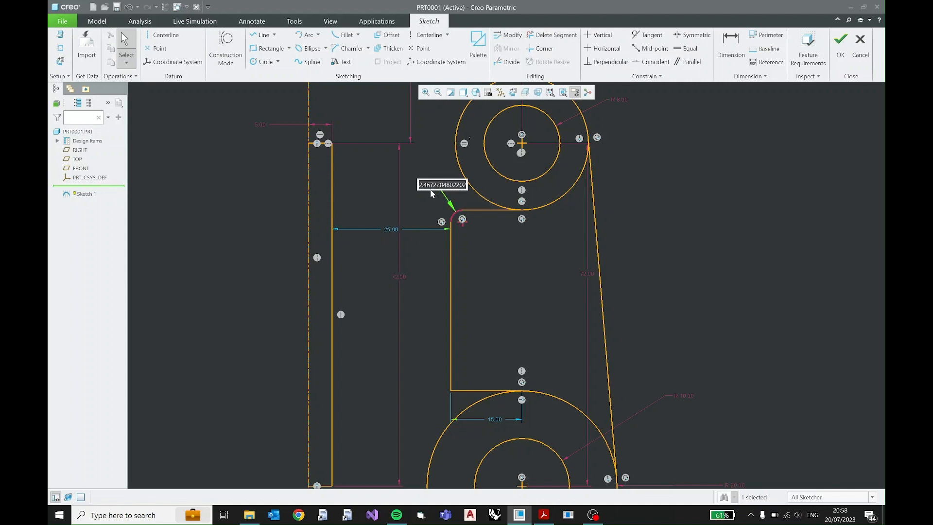
{"action": "type", "text": "5"}
{"action": "key", "text": "Return"}
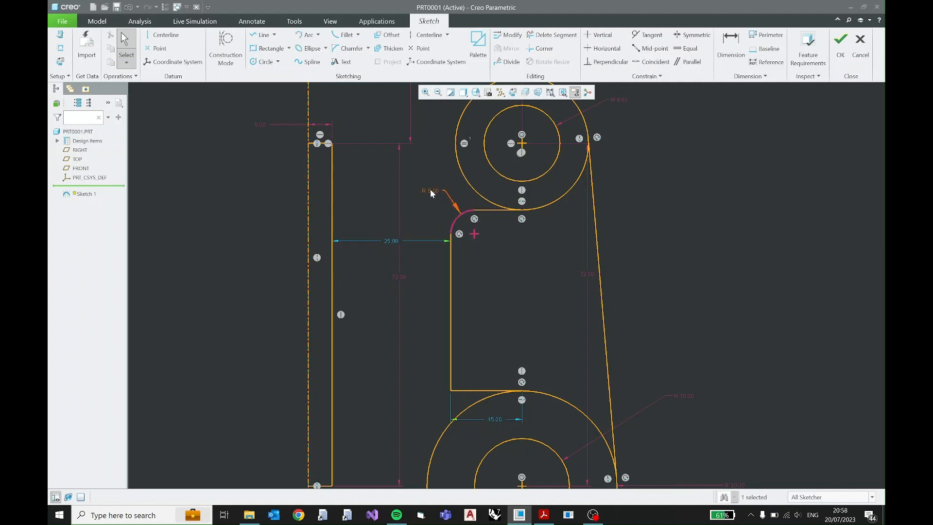
{"action": "left_click", "coordinate": [445, 222]}
- Round the notch's lower inner corner with a circular trim fillet of about R4.47
{"action": "left_click", "coordinate": [343, 35]}
{"action": "left_click", "coordinate": [476, 390]}
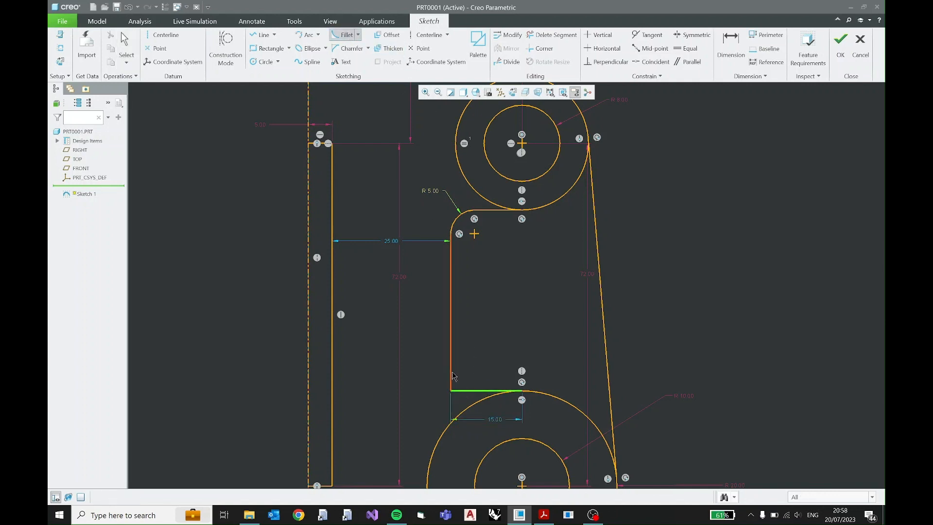
{"action": "left_click", "coordinate": [452, 373]}
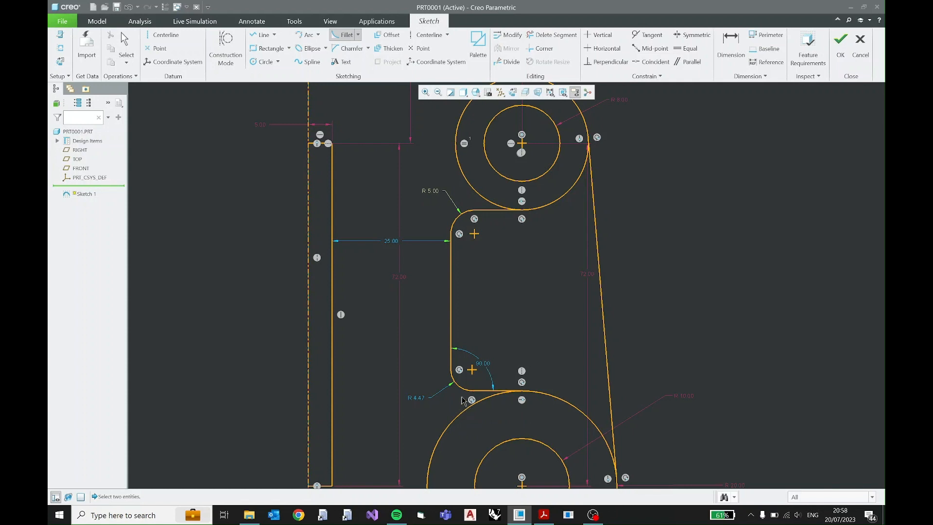
{"action": "middle_click", "coordinate": [499, 359]}
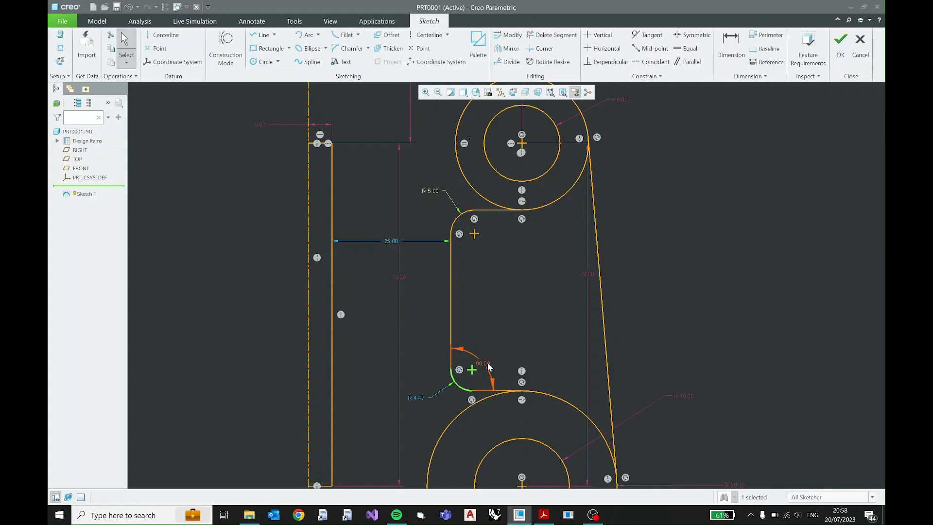
- Try to apply a horizontal constraint to the notch's lower line
{"action": "double_click", "coordinate": [484, 363]}
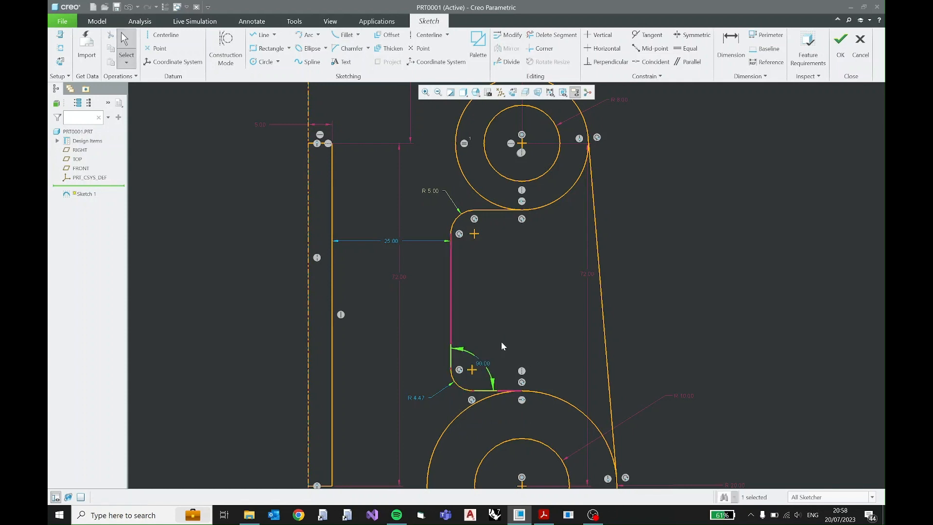
{"action": "left_click", "coordinate": [502, 343]}
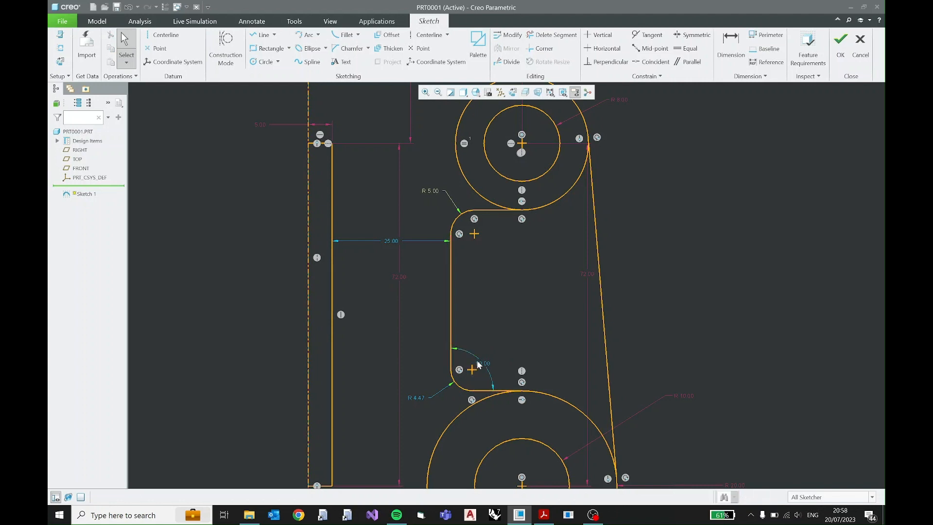
{"action": "left_click", "coordinate": [489, 391]}
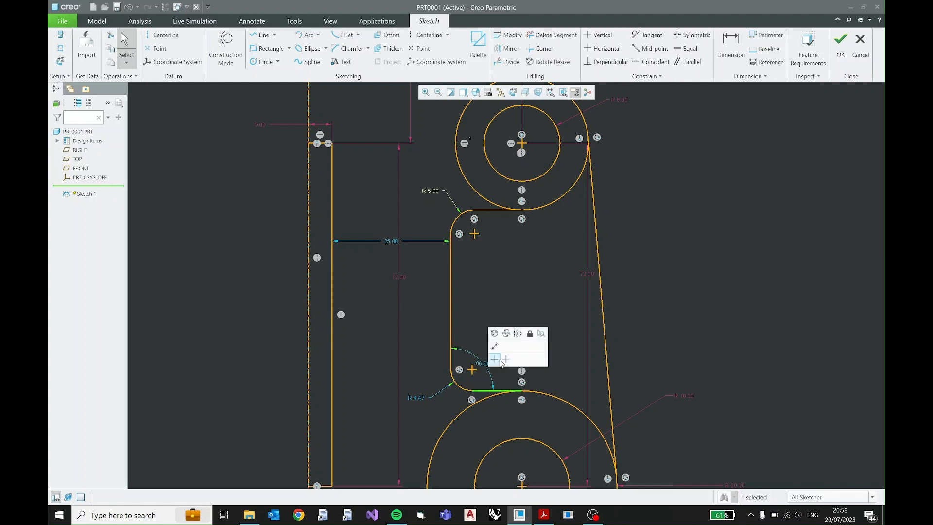
{"action": "left_click", "coordinate": [498, 363]}
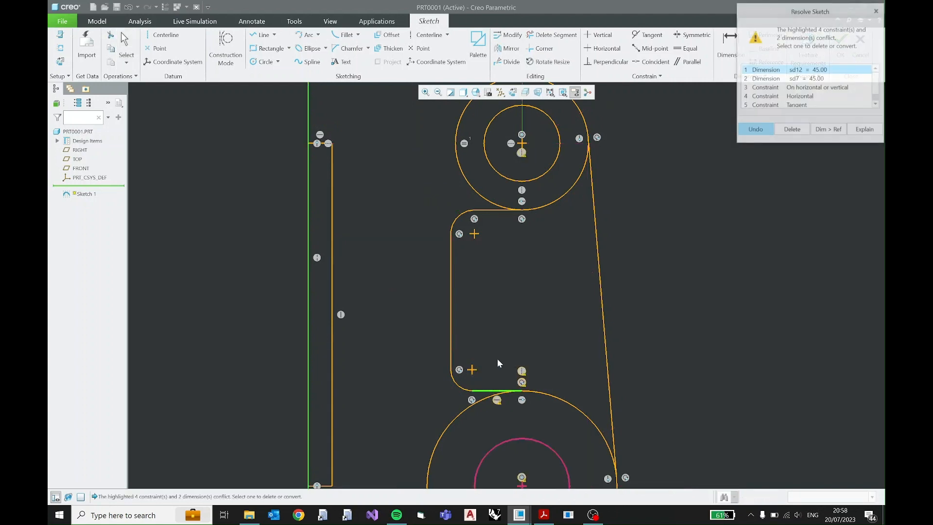
{"action": "left_click", "coordinate": [877, 11]}
- Set the lower notch fillet's radius to 5
{"action": "double_click", "coordinate": [423, 399]}
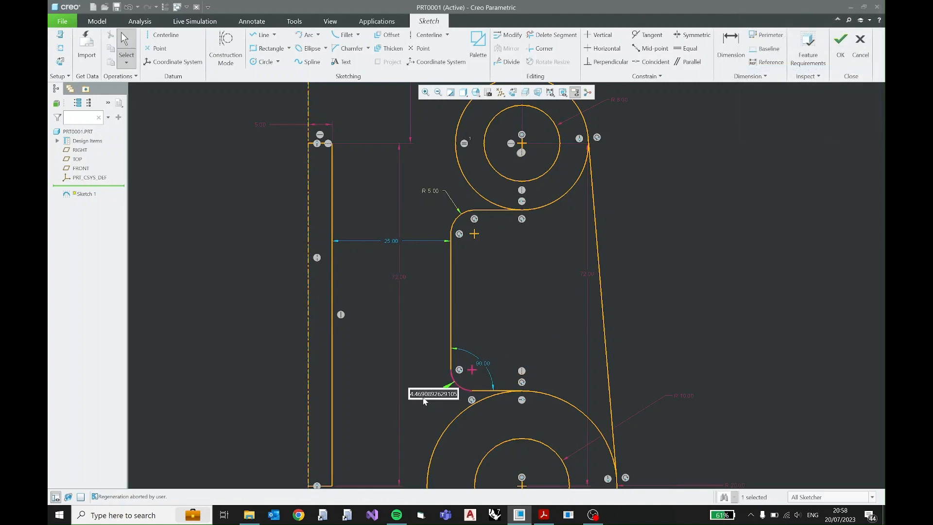
{"action": "type", "text": "5"}
{"action": "key", "text": "Return"}
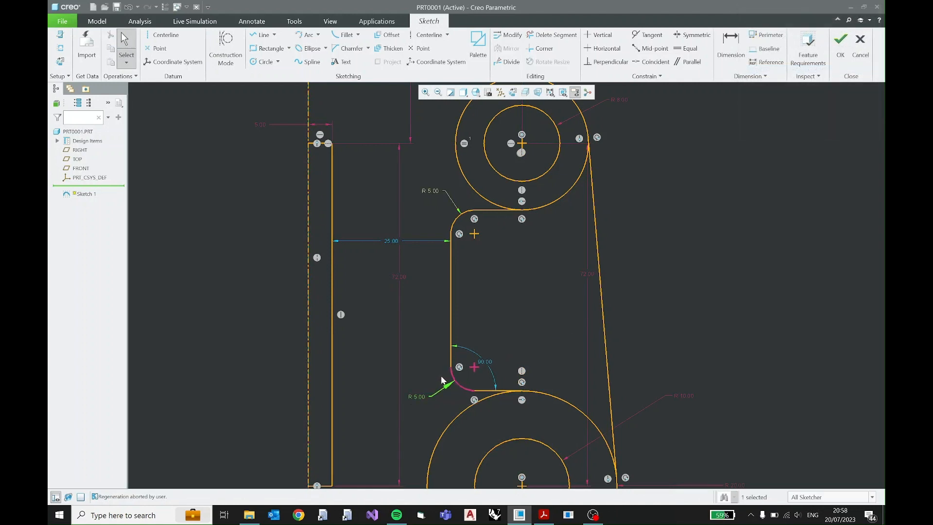
{"action": "left_click", "coordinate": [477, 313]}
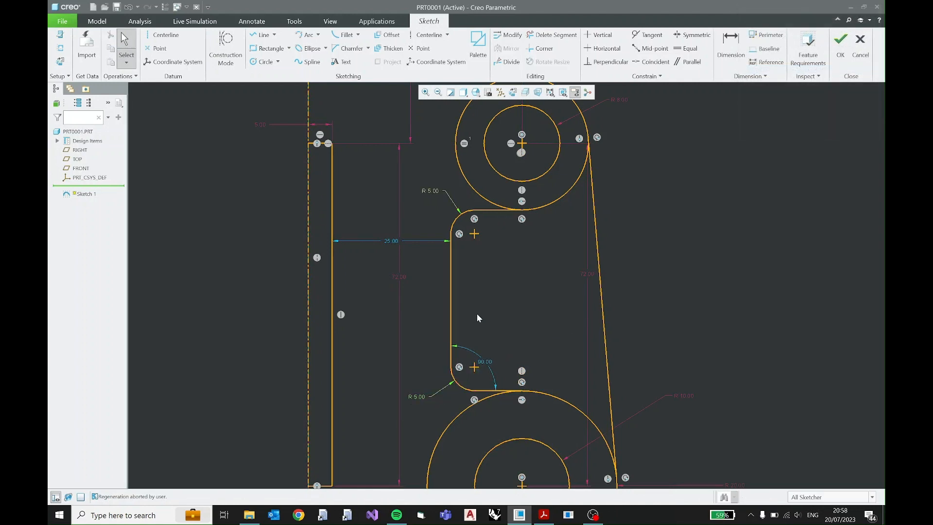
- Confirm the notch line's 25.00 offset and the lower corner's 90.00 angle as fixed dimensions
{"action": "double_click", "coordinate": [388, 241]}
{"action": "left_click", "coordinate": [436, 251]}
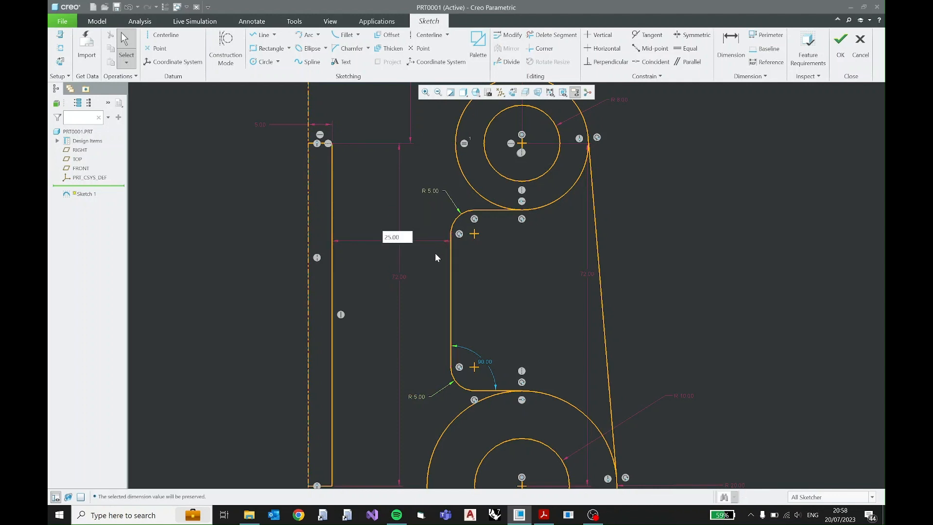
{"action": "key", "text": "Return"}
{"action": "double_click", "coordinate": [485, 361]}
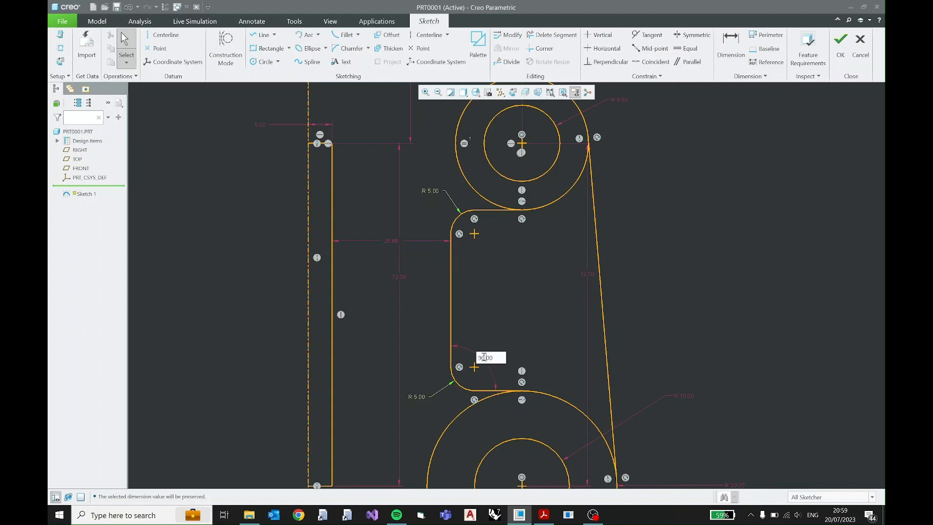
{"action": "key", "text": "Return"}
- Lock the radius dimensions of the upper and lower notch fillets
{"action": "left_click", "coordinate": [436, 190]}
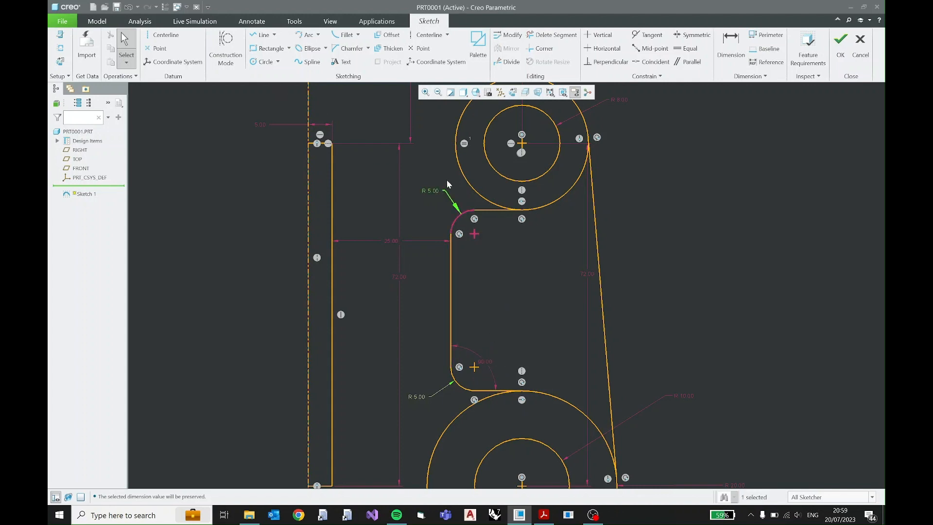
{"action": "left_click", "coordinate": [447, 154]}
{"action": "left_click", "coordinate": [415, 395]}
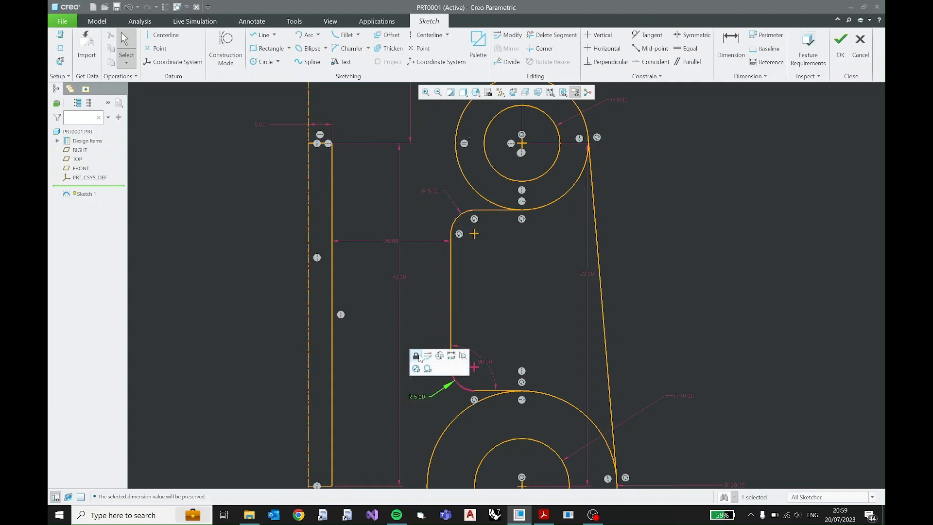
{"action": "left_click", "coordinate": [418, 356]}
{"action": "scroll", "coordinate": [452, 325], "scroll_direction": "down", "scroll_amount": 2}
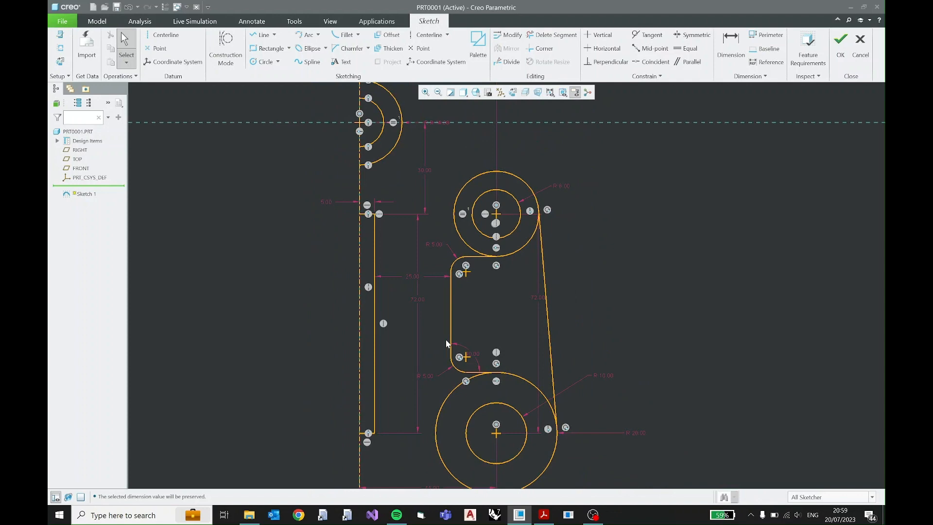
{"action": "middle_click_drag", "start_coordinate": [446, 343], "coordinate": [443, 319]}
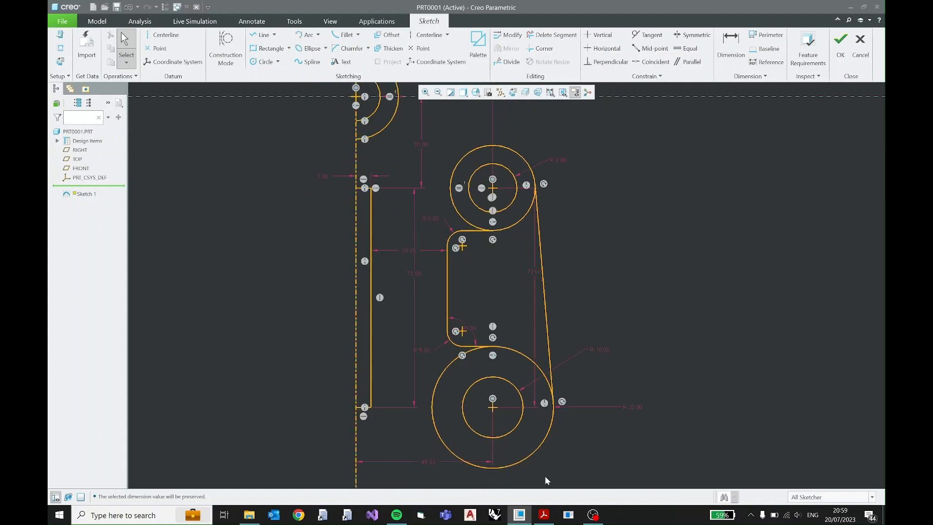
- Examine the 2D practice (7) PDF for the sloped outline joining the top boss to the upper side boss
{"action": "left_click", "coordinate": [544, 514]}
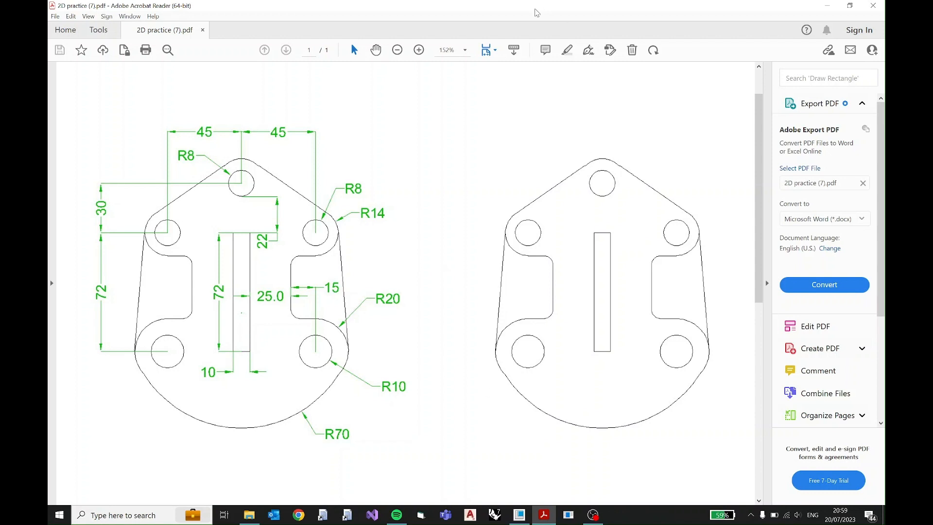
{"action": "mouse_move", "coordinate": [538, 11]}
{"action": "left_mouse_down"}
{"action": "mouse_move", "coordinate": [702, 60]}
{"action": "mouse_move", "coordinate": [776, 64]}
{"action": "left_mouse_up"}
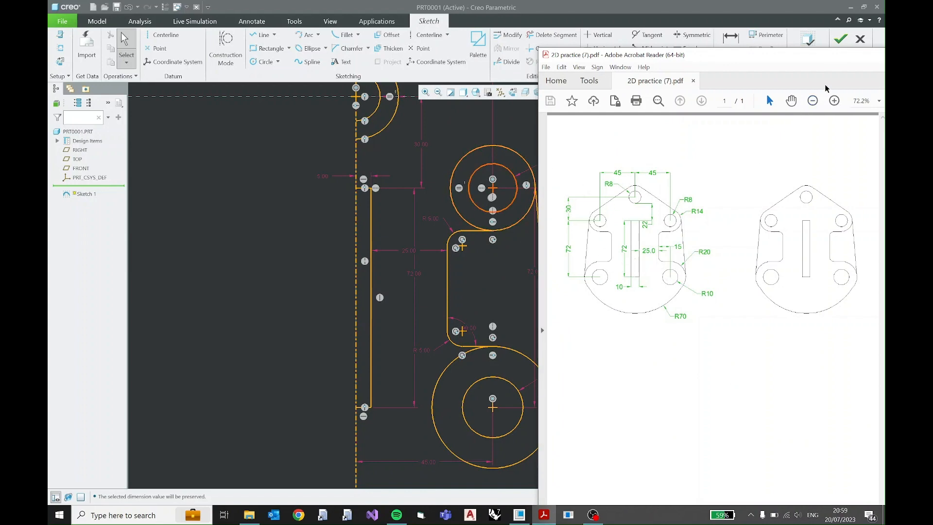
{"action": "left_click_drag", "start_coordinate": [828, 63], "coordinate": [733, 61]}
{"action": "left_click", "coordinate": [856, 54]}
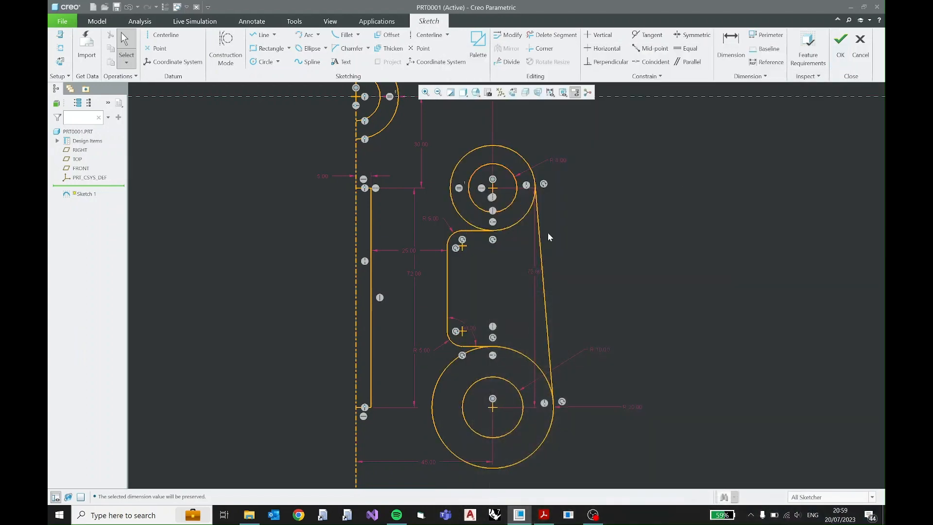
{"action": "middle_click_drag", "start_coordinate": [508, 222], "coordinate": [499, 297], "text": "shift"}
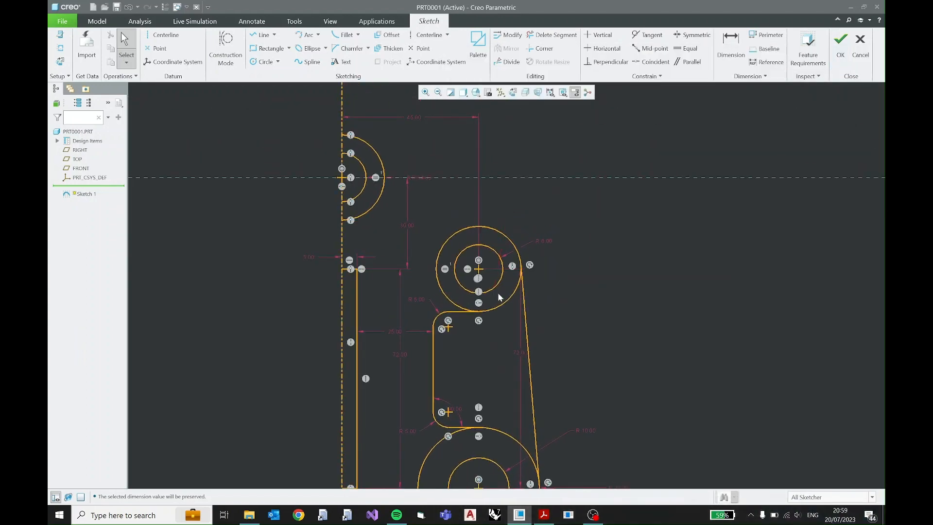
{"action": "left_click", "coordinate": [544, 514]}
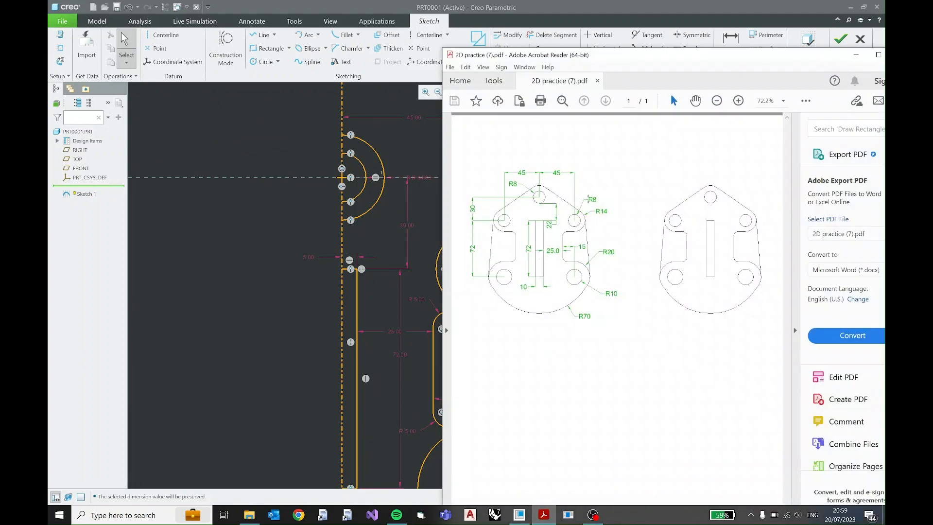
{"action": "double_click", "coordinate": [650, 57]}
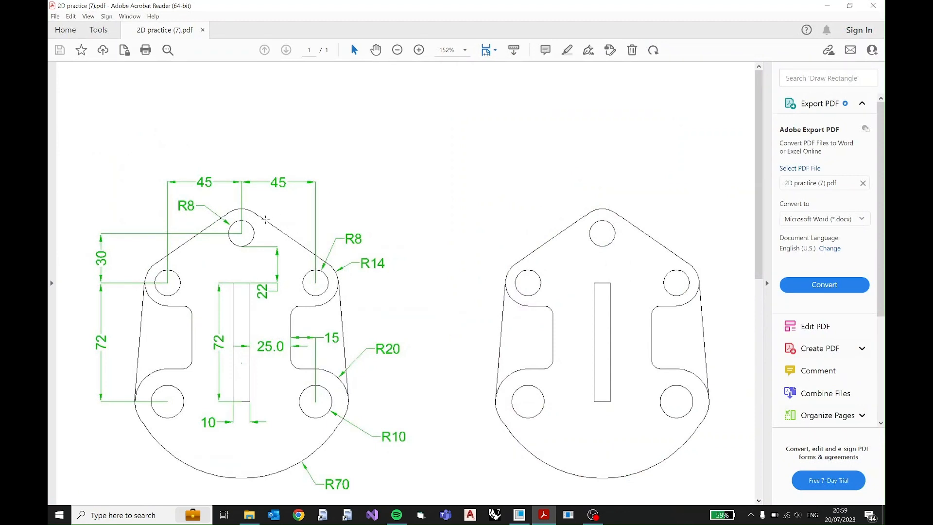
{"action": "left_click", "coordinate": [828, 6]}
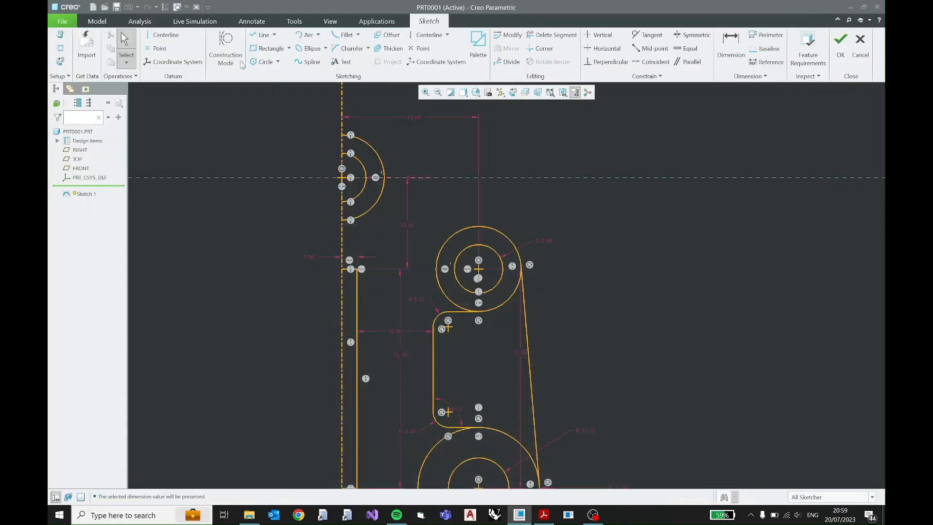
- Draw a sloped line from the top boss's outer arc to the upper side boss's outer circle, tangent at the lower end
{"action": "left_click", "coordinate": [369, 145]}
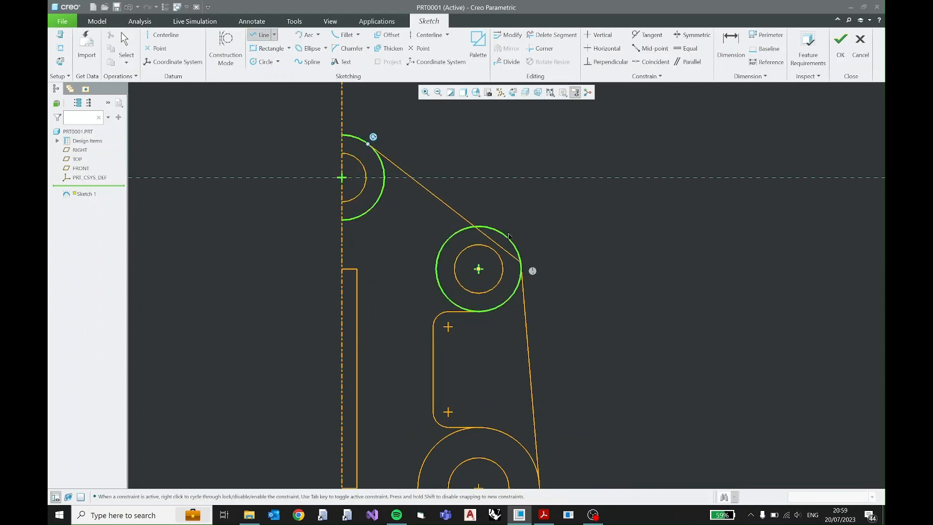
{"action": "scroll", "coordinate": [500, 228], "scroll_direction": "down", "scroll_amount": 2}
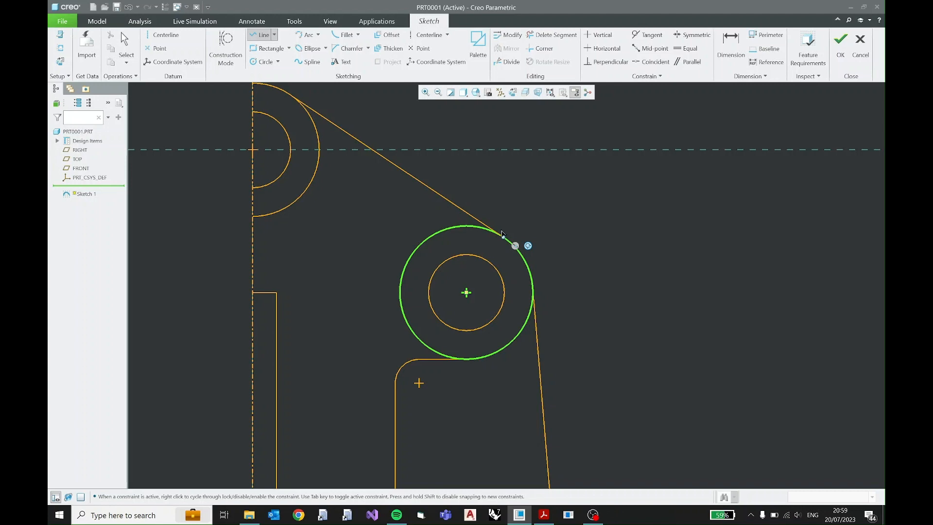
{"action": "left_click", "coordinate": [502, 231]}
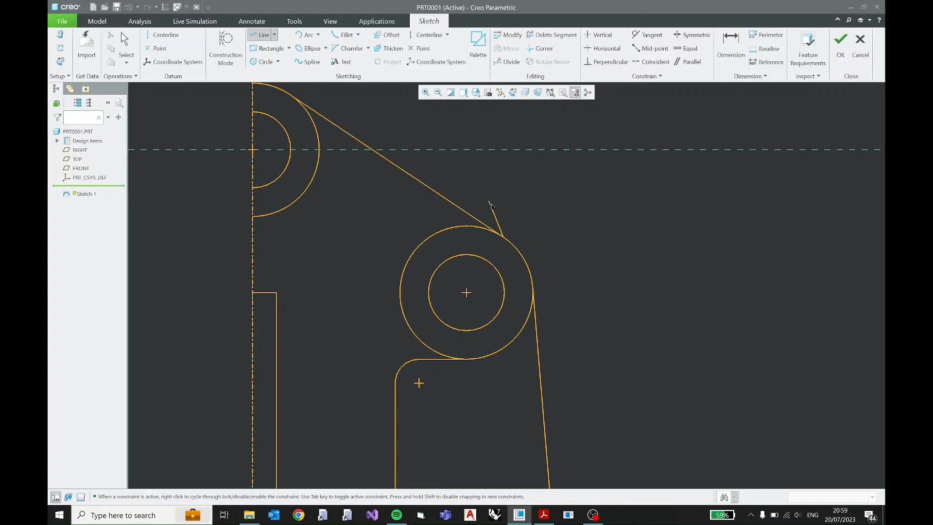
{"action": "middle_click", "coordinate": [489, 201]}
{"action": "middle_click", "coordinate": [402, 193]}
- Make the sloped line tangent to the top boss's outer arc
{"action": "middle_click_drag", "start_coordinate": [376, 204], "coordinate": [443, 257], "text": "shift"}
{"action": "left_click", "coordinate": [385, 167]}
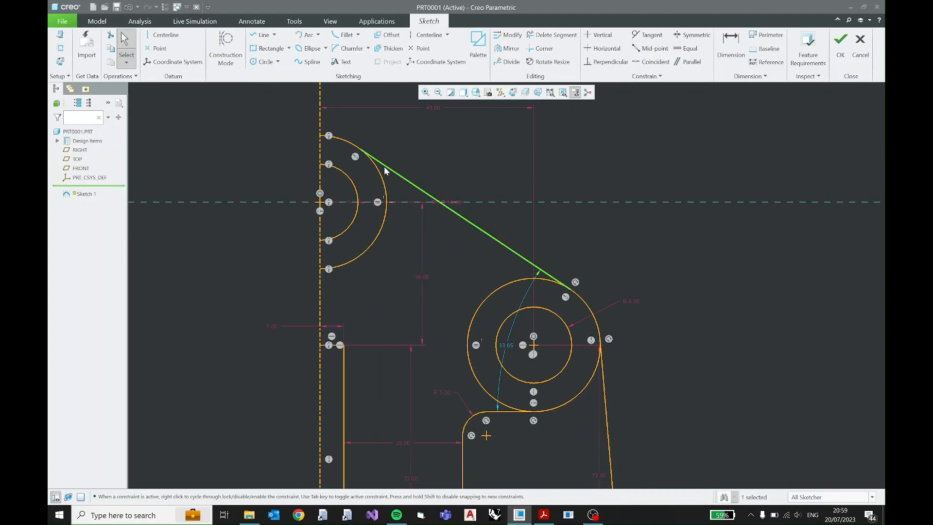
{"action": "left_click", "coordinate": [375, 132]}
{"action": "left_click", "coordinate": [363, 153]}
{"action": "left_click", "coordinate": [357, 147], "text": "ctrl"}
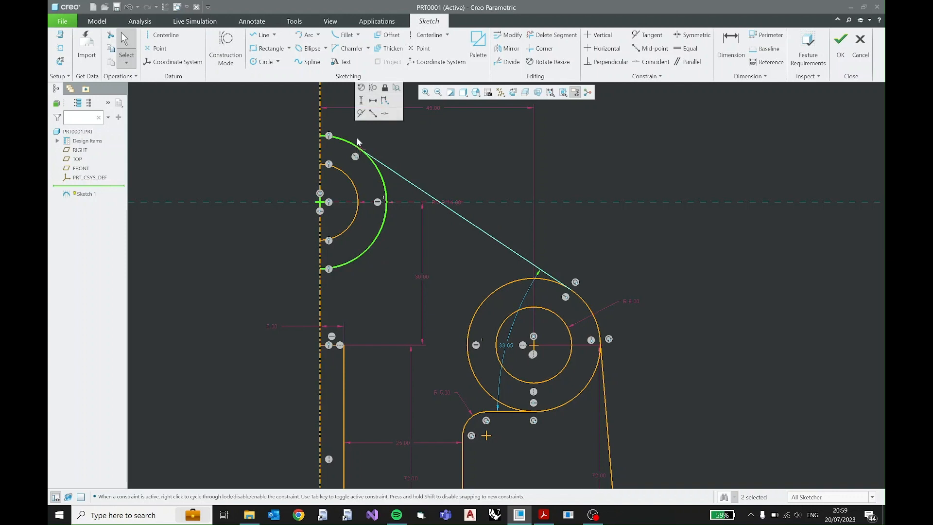
{"action": "left_click", "coordinate": [360, 114]}
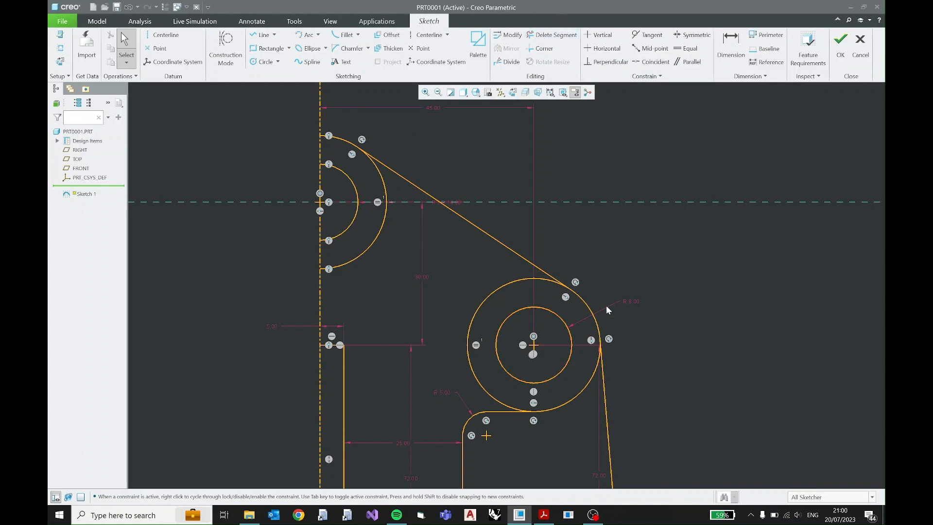
- Compare the half sketch with the PDF drawing to identify the outline portions still missing or in excess
{"action": "scroll", "coordinate": [606, 306], "scroll_direction": "up", "scroll_amount": 2}
{"action": "middle_click_drag", "start_coordinate": [631, 319], "coordinate": [442, 236], "text": "shift"}
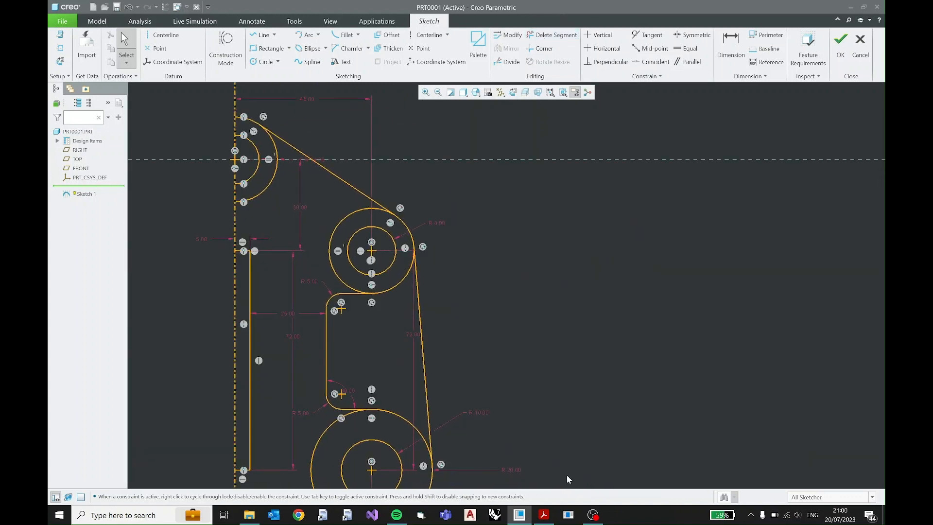
{"action": "left_click", "coordinate": [544, 515]}
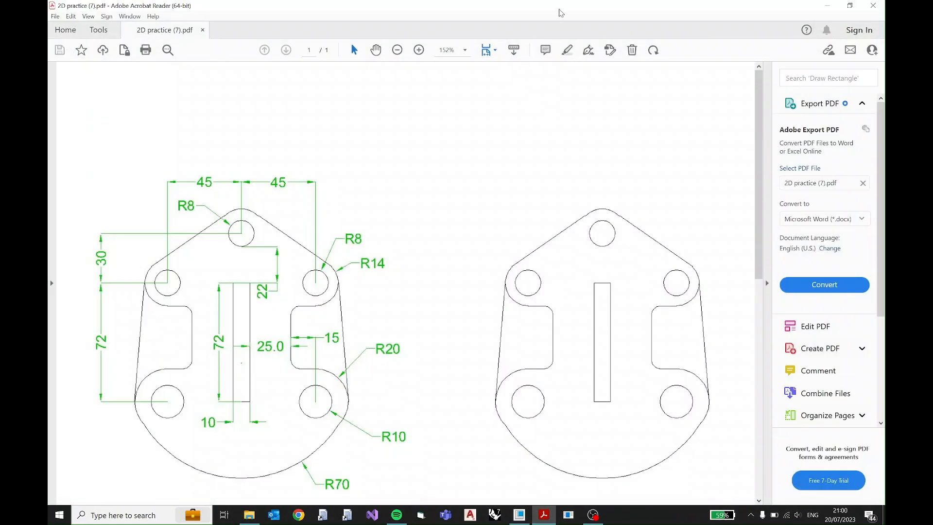
{"action": "double_click", "coordinate": [561, 13]}
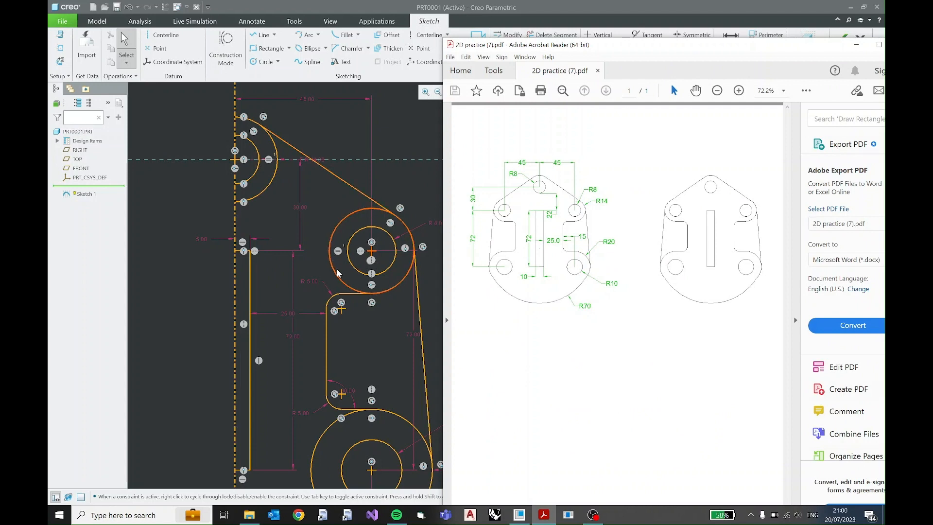
{"action": "middle_click_drag", "start_coordinate": [357, 341], "coordinate": [352, 295], "text": "shift"}
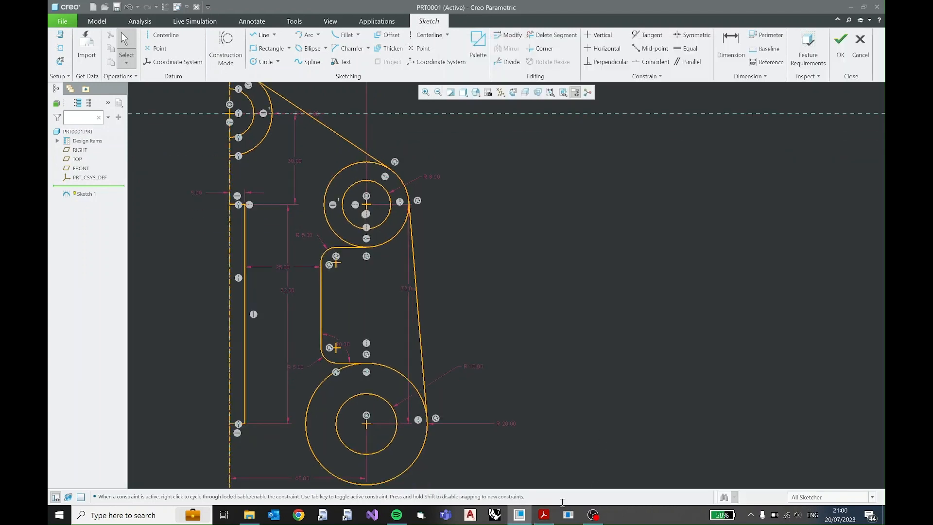
{"action": "left_click", "coordinate": [548, 516]}
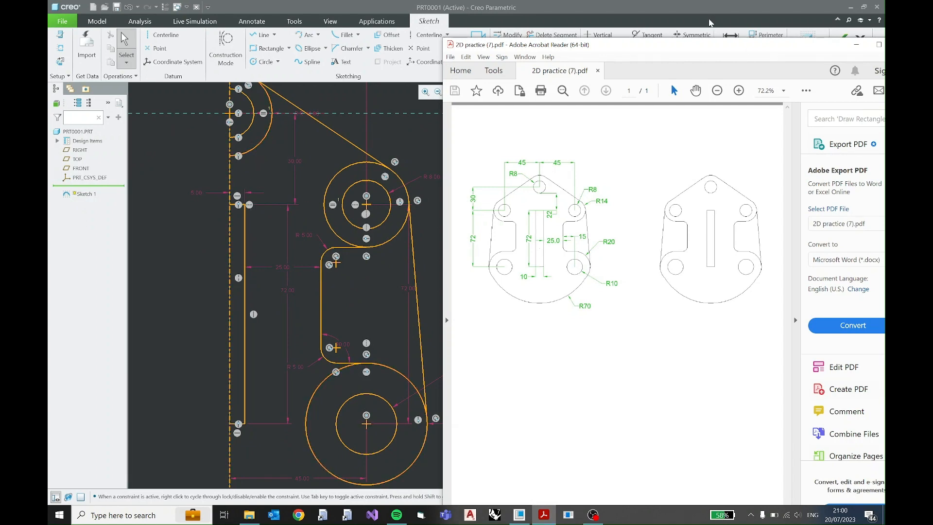
{"action": "left_click_drag", "start_coordinate": [766, 44], "coordinate": [683, 57]}
{"action": "left_click", "coordinate": [771, 57]}
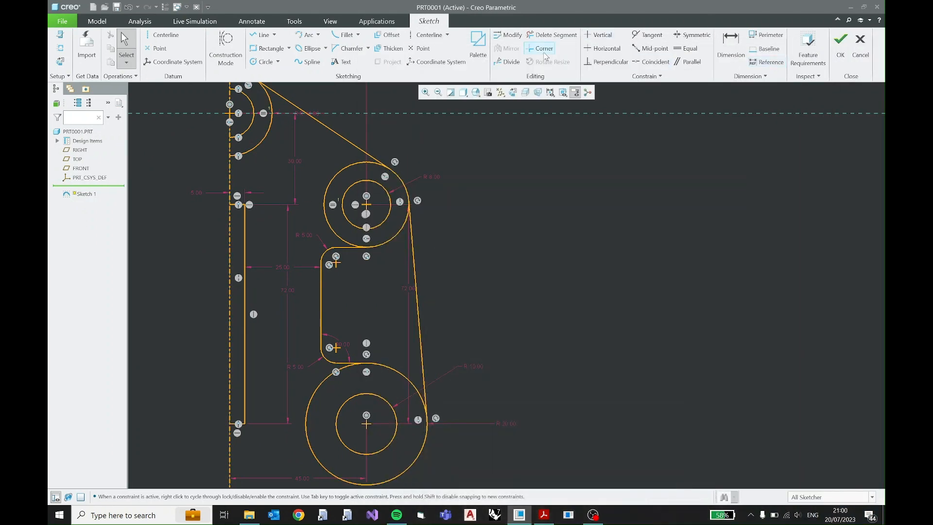
- Trim away the excess of the top boss's outer arc below its tangency with the sloped line
{"action": "middle_click_drag", "start_coordinate": [262, 214], "coordinate": [361, 256], "text": "shift"}
{"action": "scroll", "coordinate": [364, 246], "scroll_direction": "up", "scroll_amount": 1}
{"action": "scroll", "coordinate": [375, 212], "scroll_direction": "down", "scroll_amount": 2}
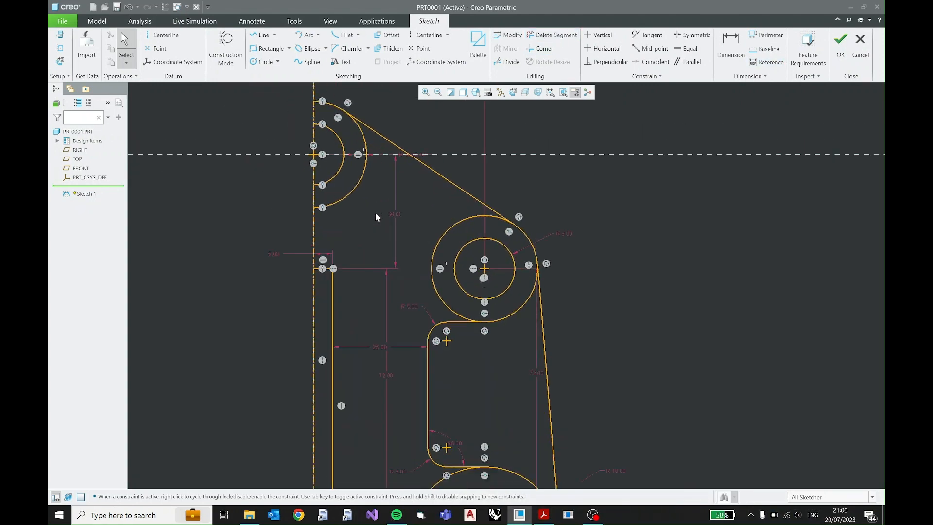
{"action": "middle_click_drag", "start_coordinate": [373, 185], "coordinate": [410, 238], "text": "shift"}
{"action": "scroll", "coordinate": [410, 238], "scroll_direction": "down", "scroll_amount": 1}
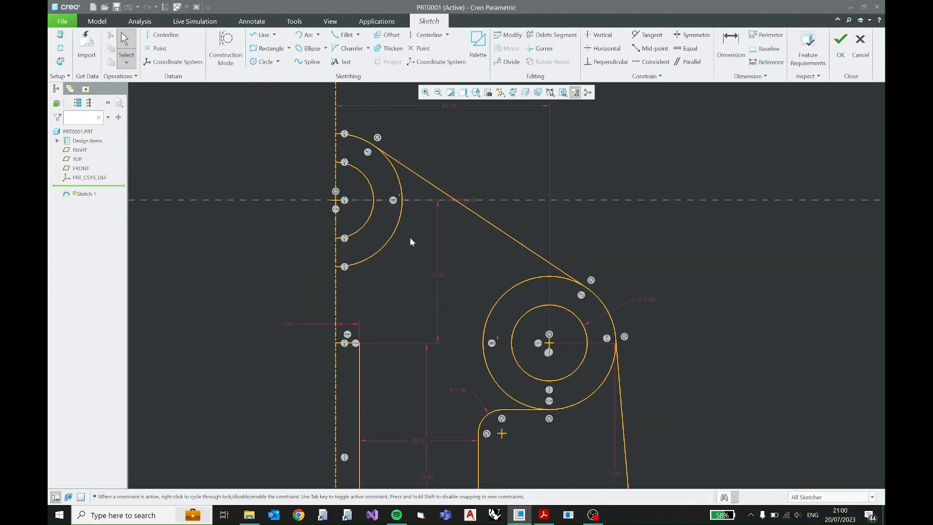
{"action": "left_click", "coordinate": [552, 35]}
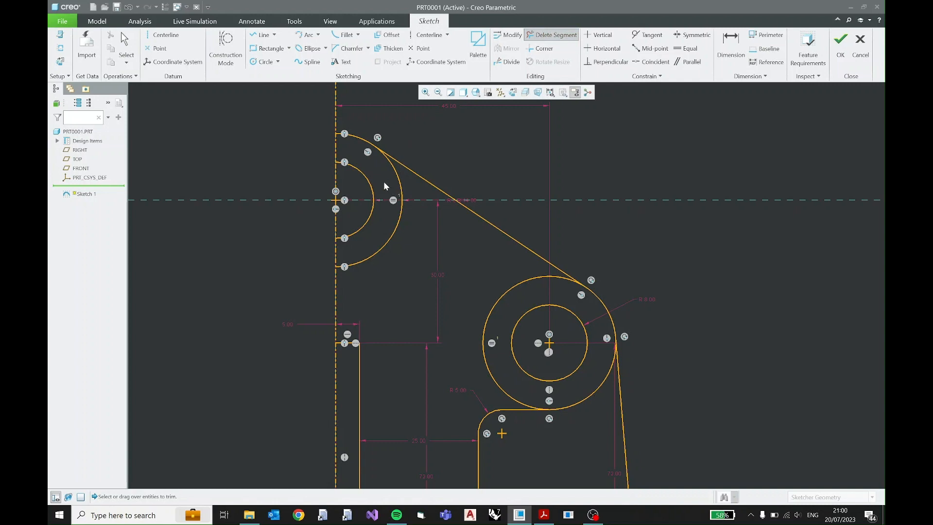
{"action": "left_click_drag", "start_coordinate": [384, 180], "coordinate": [398, 182]}
{"action": "left_click_drag", "start_coordinate": [389, 237], "coordinate": [392, 238]}
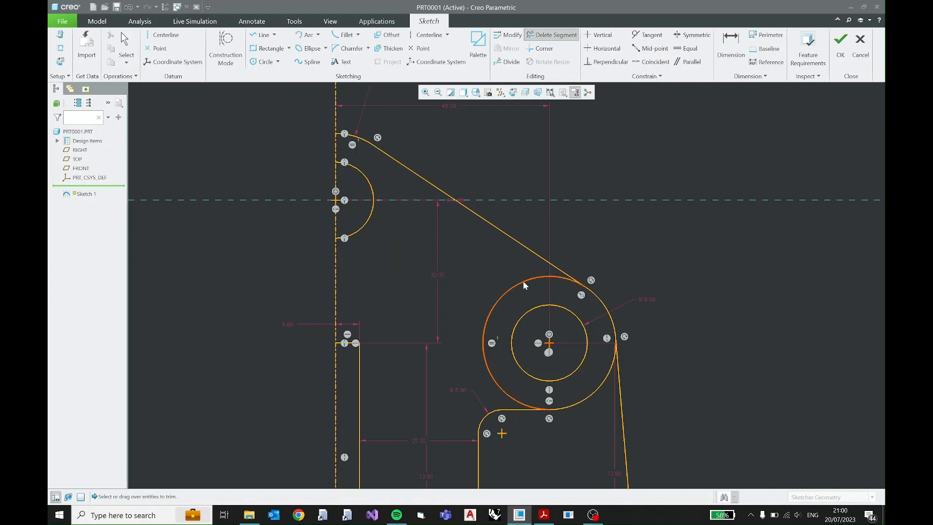
- Trim the excess portions of the upper and lower side bosses' outer circles, keeping only the arcs that form the outline
{"action": "left_click", "coordinate": [523, 281]}
{"action": "scroll", "coordinate": [489, 327], "scroll_direction": "down", "scroll_amount": 3}
{"action": "middle_click_drag", "start_coordinate": [489, 333], "coordinate": [454, 193], "text": "shift"}
{"action": "left_click", "coordinate": [437, 383]}
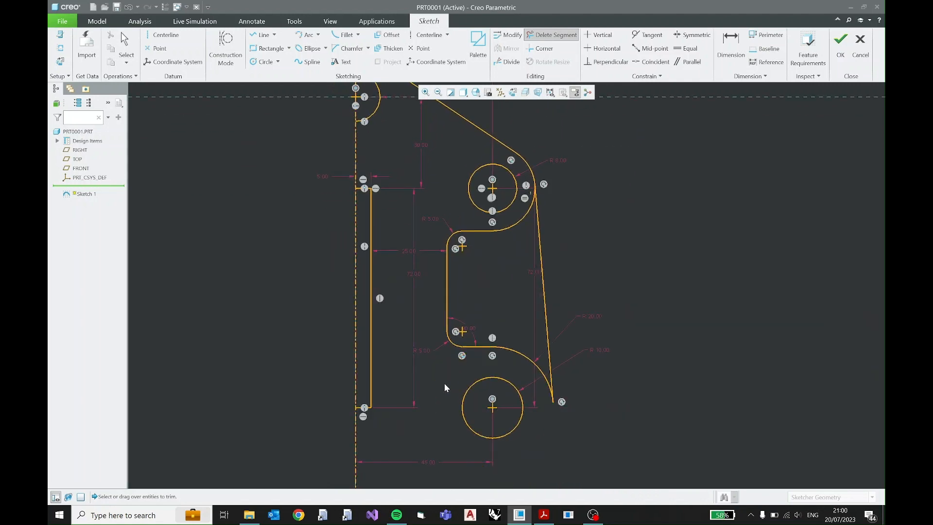
{"action": "scroll", "coordinate": [444, 383], "scroll_direction": "up", "scroll_amount": 1}
{"action": "scroll", "coordinate": [444, 384], "scroll_direction": "down", "scroll_amount": 2}
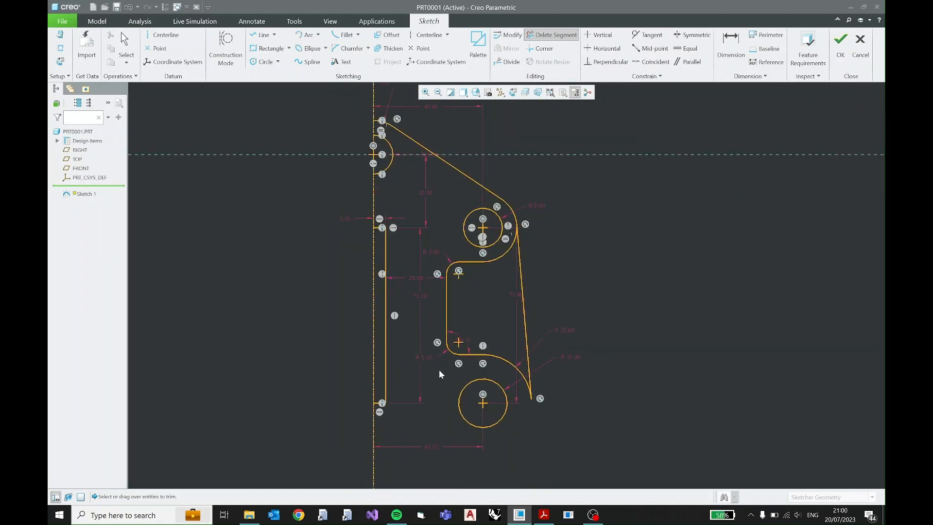
{"action": "middle_click", "coordinate": [440, 370]}
{"action": "mouse_move", "coordinate": [434, 382]}
{"action": "middle_mouse_down", "text": "shift"}
{"action": "mouse_move", "coordinate": [426, 346]}
{"action": "mouse_move", "coordinate": [412, 337]}
{"action": "middle_mouse_up", "text": "shift"}
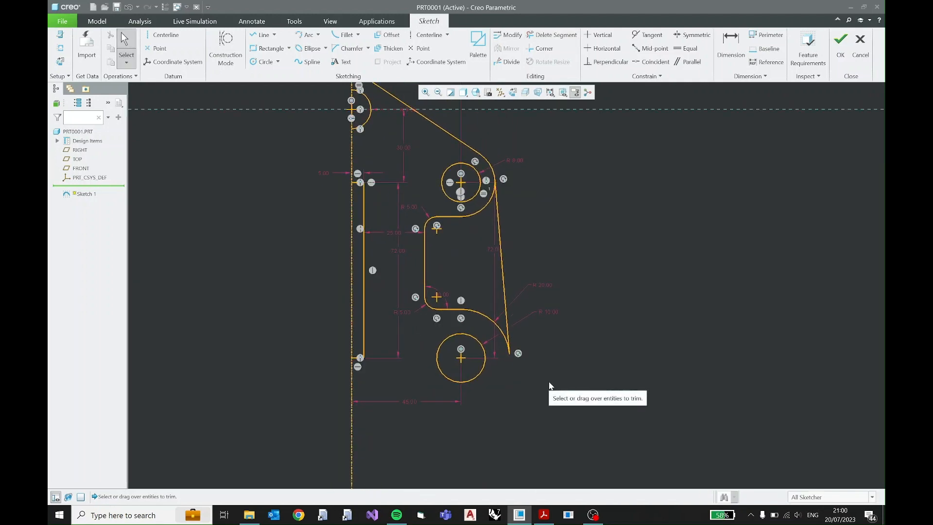
- Check the PDF for the bottom arc and draw a circle about 132 mm in diameter, centered on the centerline, through the lower side boss arc's outer end
{"action": "left_click", "coordinate": [554, 515]}
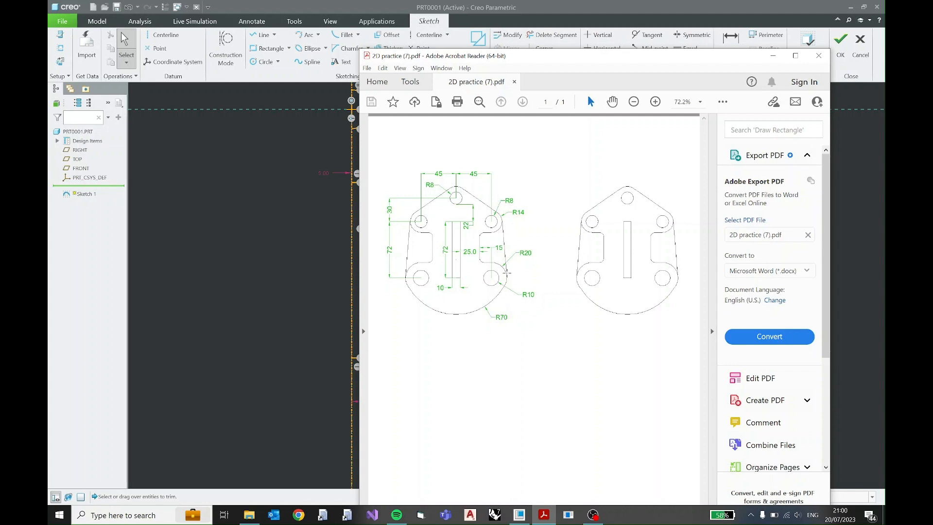
{"action": "left_click", "coordinate": [772, 55]}
{"action": "scroll", "coordinate": [467, 359], "scroll_direction": "down", "scroll_amount": 1}
{"action": "middle_click_drag", "start_coordinate": [467, 358], "coordinate": [451, 302], "text": "shift"}
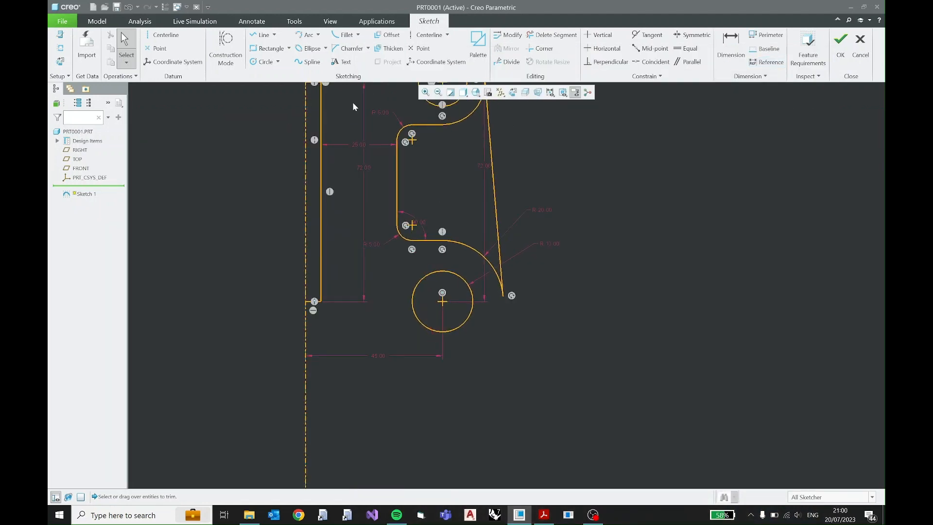
{"action": "left_click", "coordinate": [261, 65]}
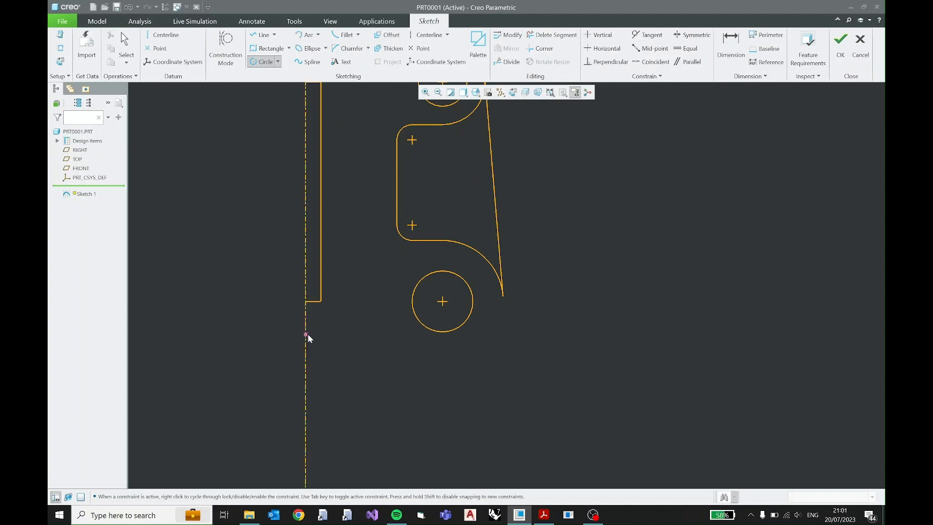
{"action": "left_click", "coordinate": [307, 335]}
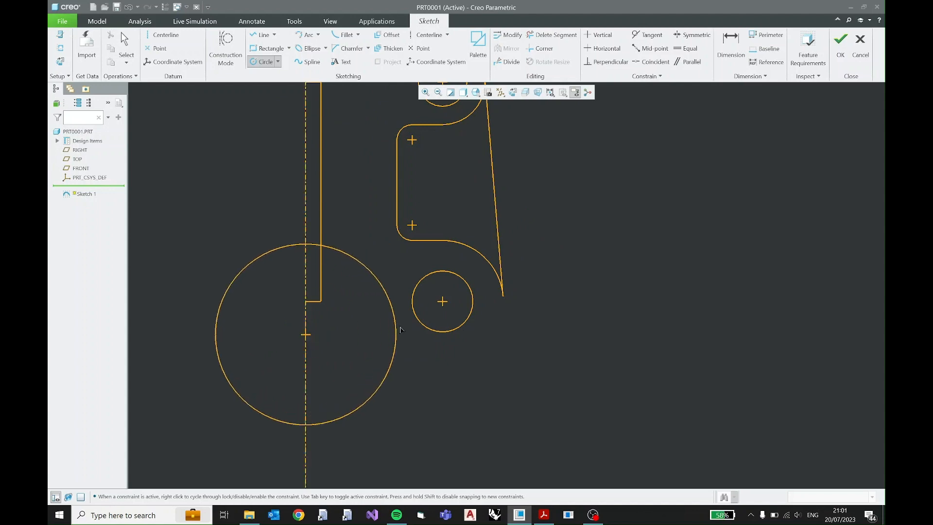
{"action": "left_click", "coordinate": [503, 300]}
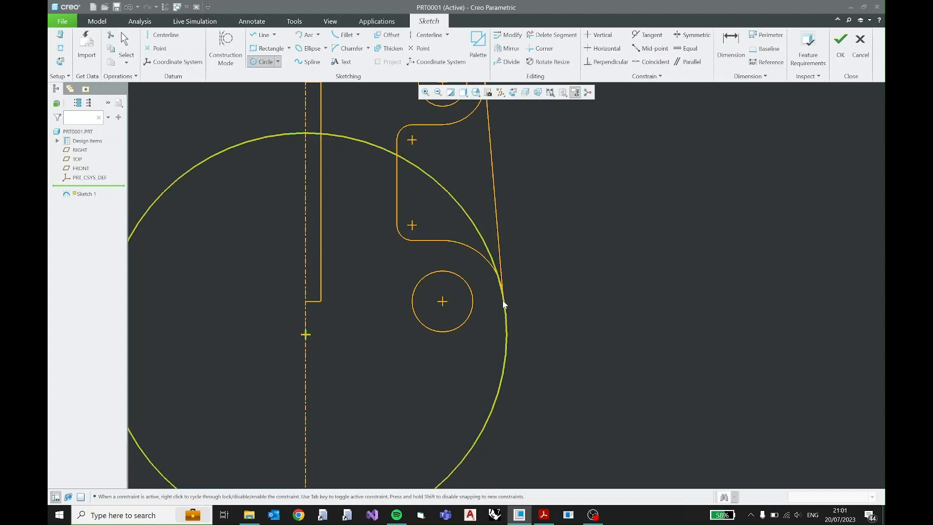
{"action": "middle_click", "coordinate": [505, 314]}
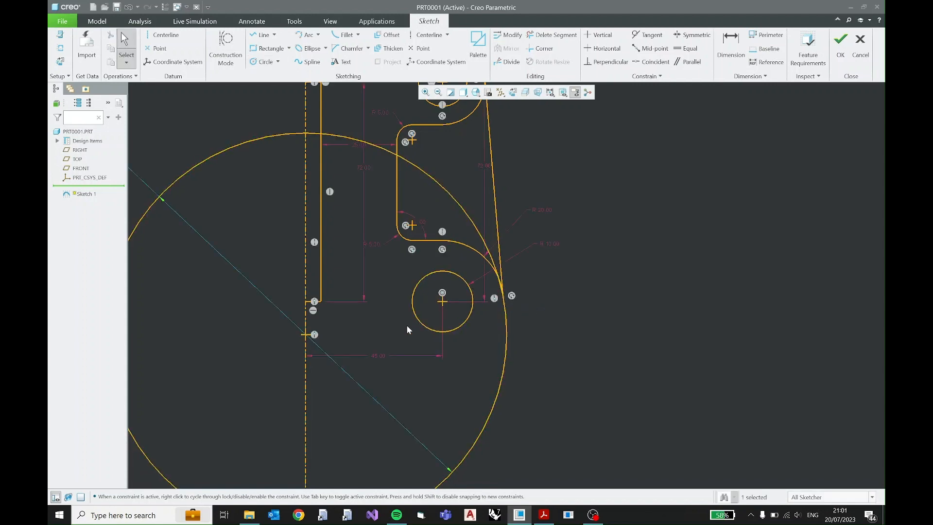
- Convert the large circle's dimension to a radius and set it to 70 mm
{"action": "scroll", "coordinate": [406, 325], "scroll_direction": "down", "scroll_amount": 1}
{"action": "middle_click_drag", "start_coordinate": [406, 324], "coordinate": [478, 318], "text": "shift"}
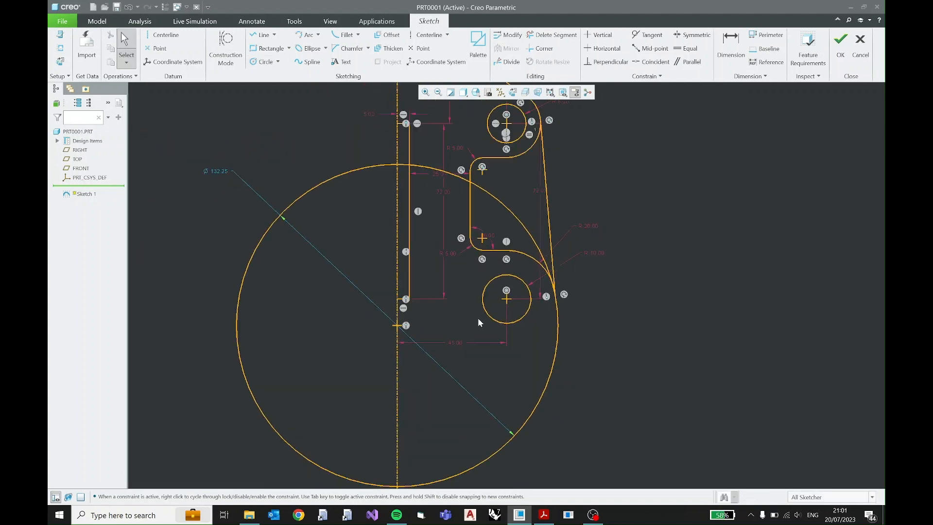
{"action": "left_click", "coordinate": [218, 173]}
{"action": "left_click", "coordinate": [227, 140]}
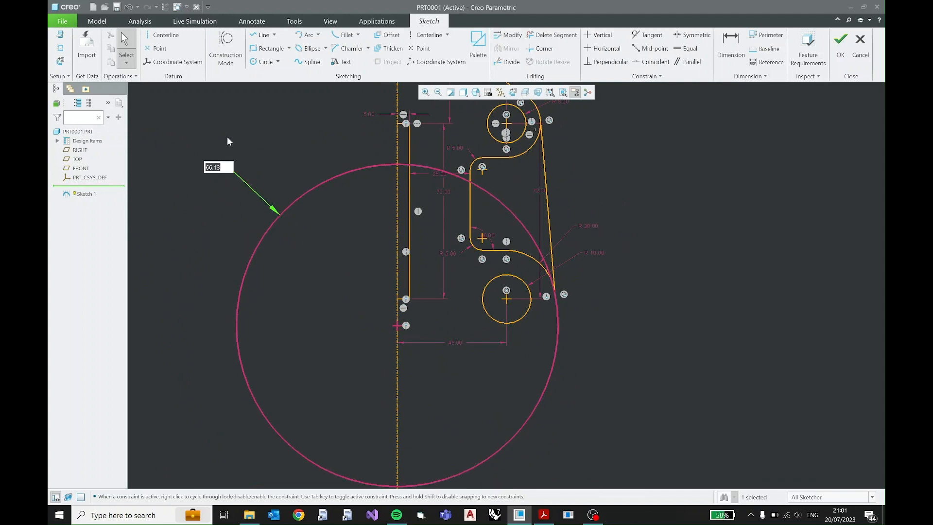
{"action": "type", "text": "70"}
{"action": "key", "text": "Return"}
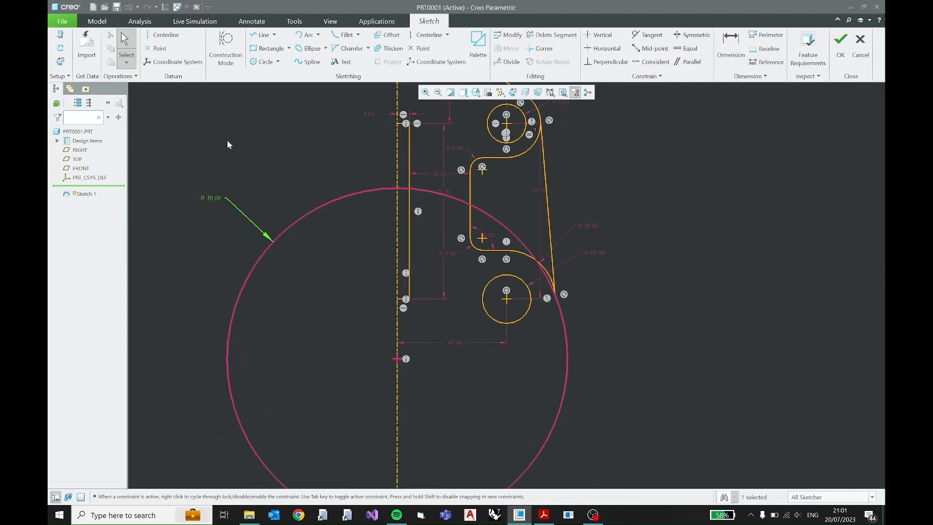
- Recheck the PDF and try to make the R70 circle tangent to the lower side boss's R20 arc
{"action": "left_click", "coordinate": [544, 515]}
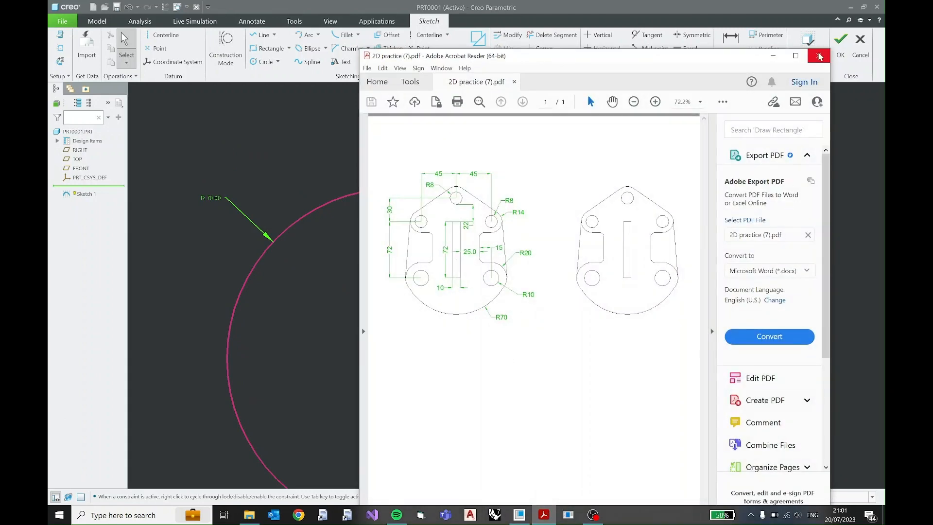
{"action": "left_click", "coordinate": [773, 55]}
{"action": "scroll", "coordinate": [544, 282], "scroll_direction": "down", "scroll_amount": 1}
{"action": "scroll", "coordinate": [567, 296], "scroll_direction": "down", "scroll_amount": 6}
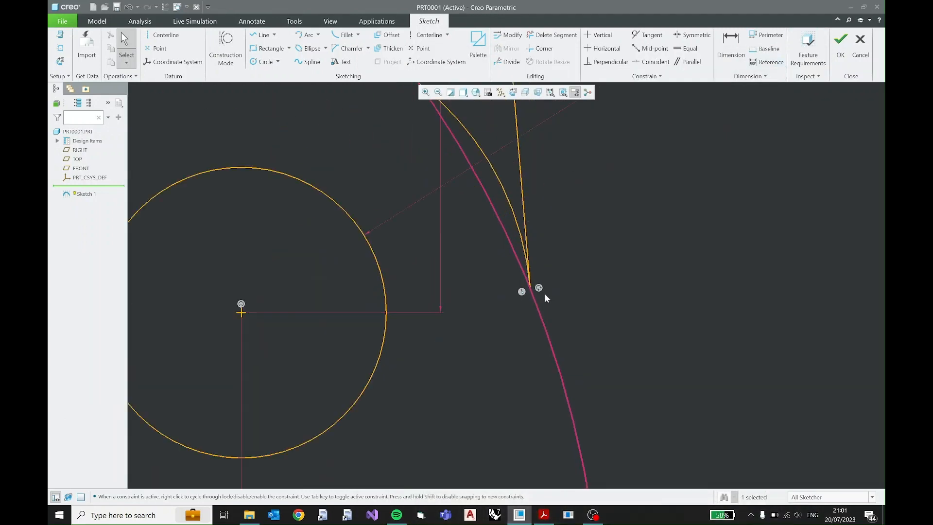
{"action": "left_click", "coordinate": [534, 296], "text": "ctrl"}
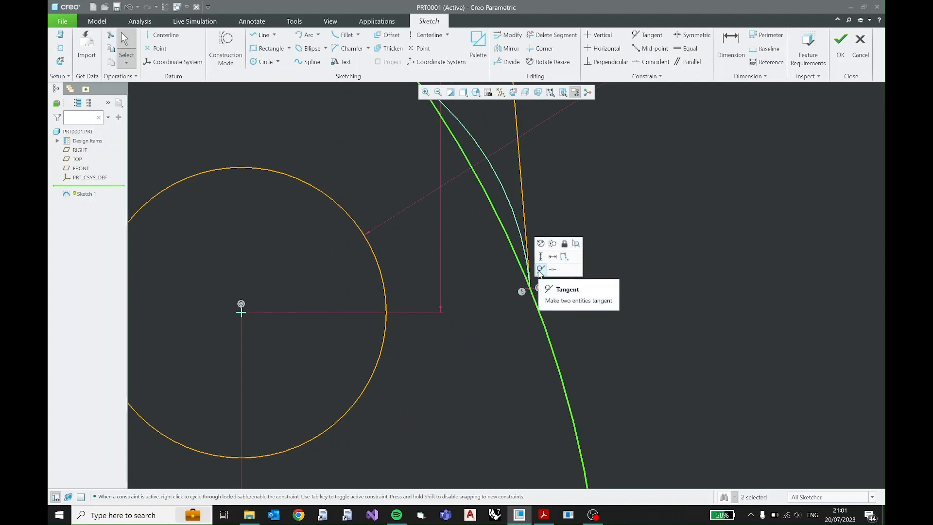
{"action": "left_click", "coordinate": [539, 270]}
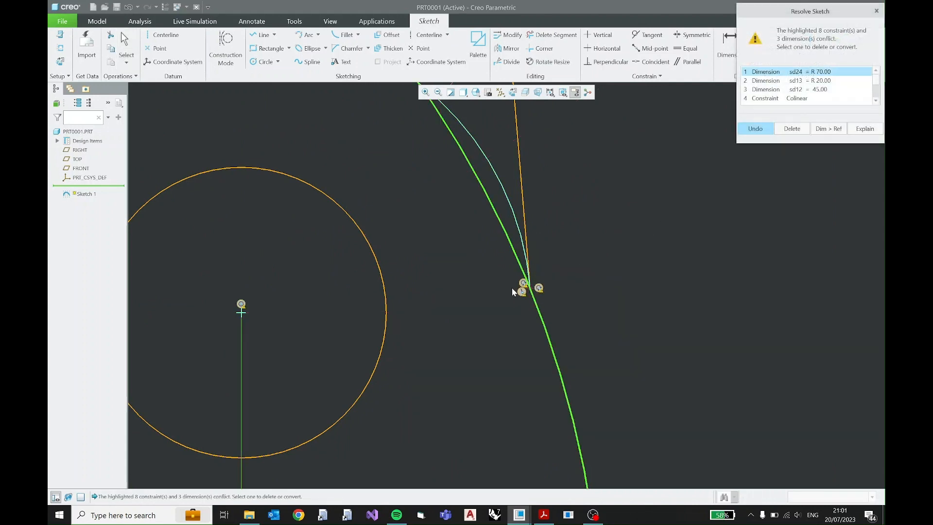
- Examine the dimensions and constraints that conflict with the tangency between the R70 circle and the R20 arc
{"action": "scroll", "coordinate": [380, 323], "scroll_direction": "up", "scroll_amount": 1}
{"action": "middle_click_drag", "start_coordinate": [380, 323], "coordinate": [418, 286], "text": "shift"}
{"action": "scroll", "coordinate": [395, 300], "scroll_direction": "up", "scroll_amount": 1}
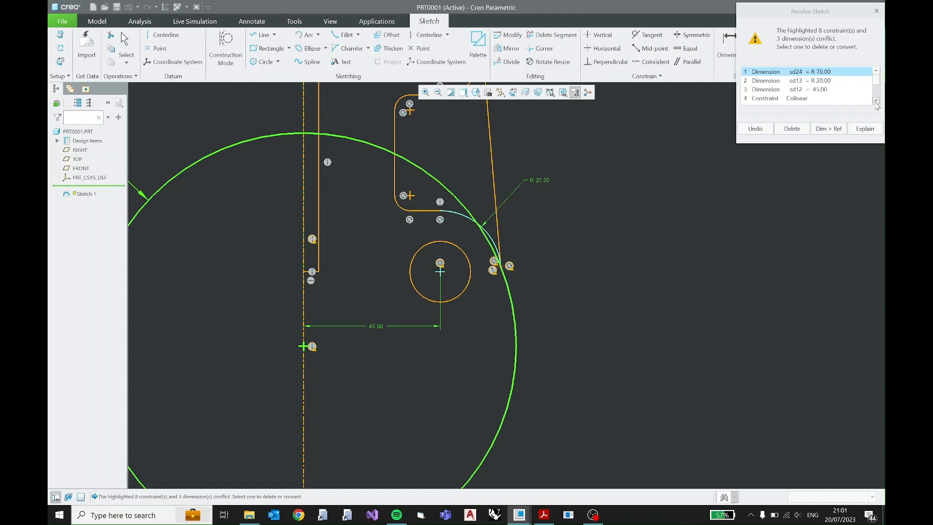
{"action": "left_click", "coordinate": [833, 82]}
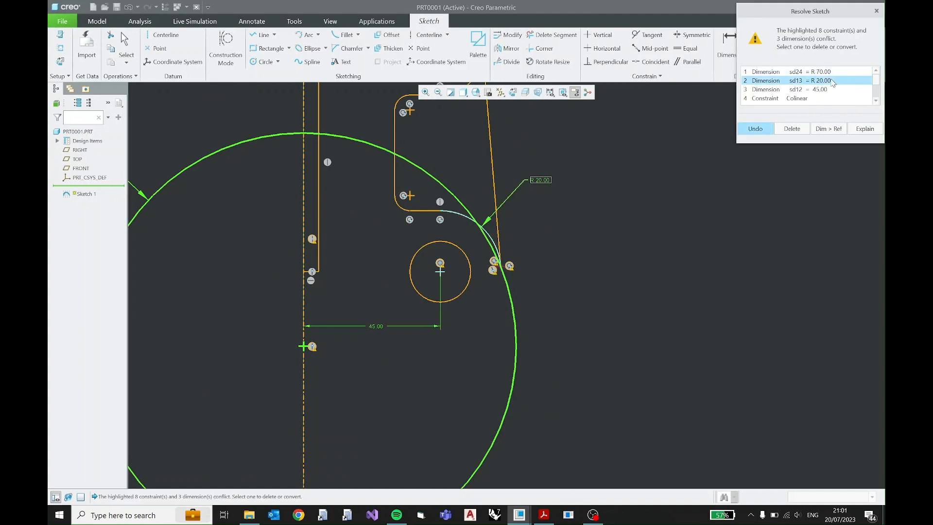
{"action": "left_click", "coordinate": [825, 91]}
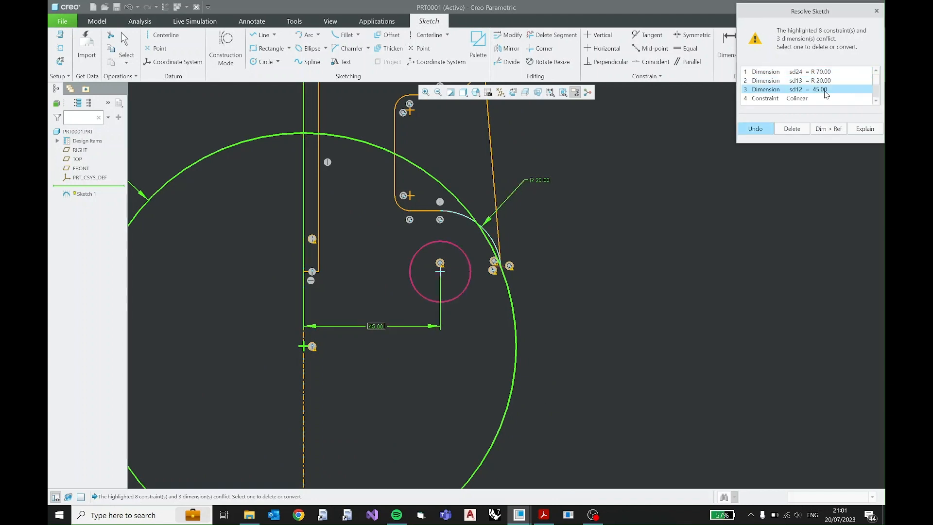
{"action": "left_click", "coordinate": [812, 101]}
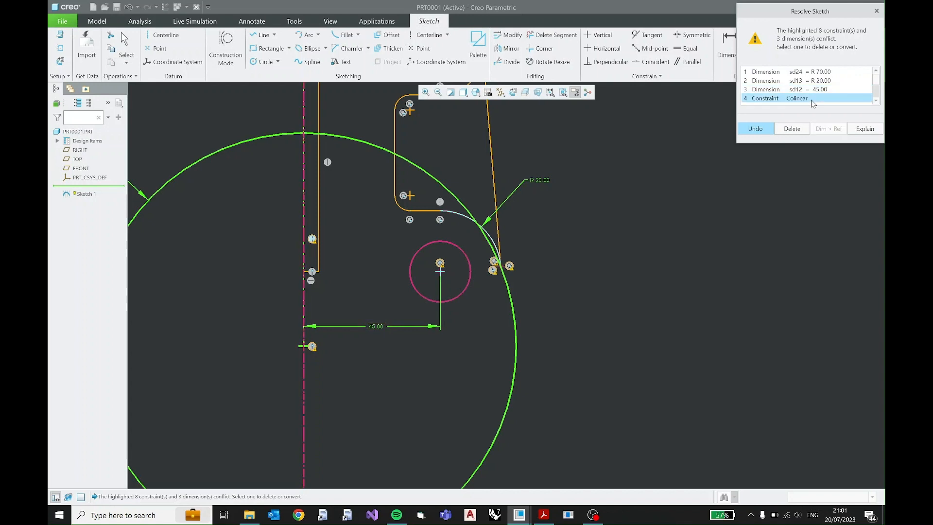
{"action": "scroll", "coordinate": [812, 102], "scroll_direction": "down", "scroll_amount": 2}
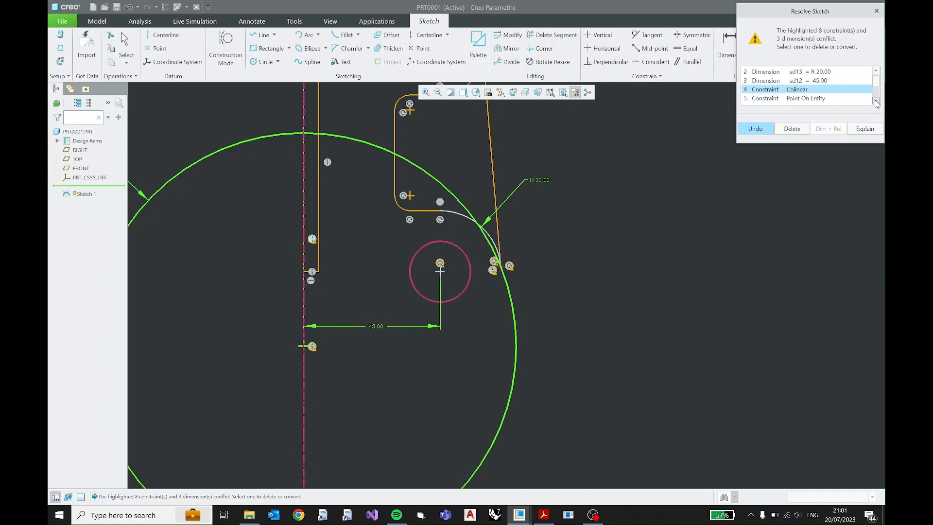
{"action": "left_click", "coordinate": [806, 90]}
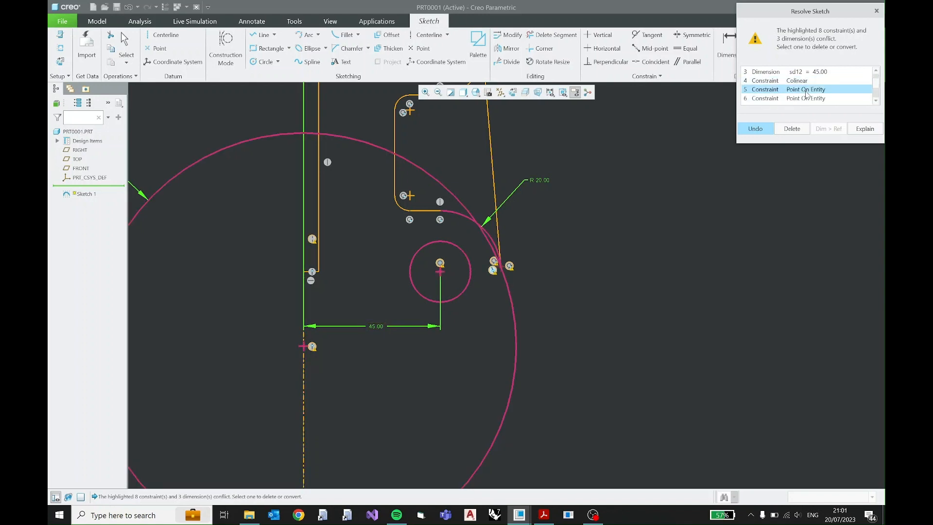
{"action": "left_click", "coordinate": [807, 81]}
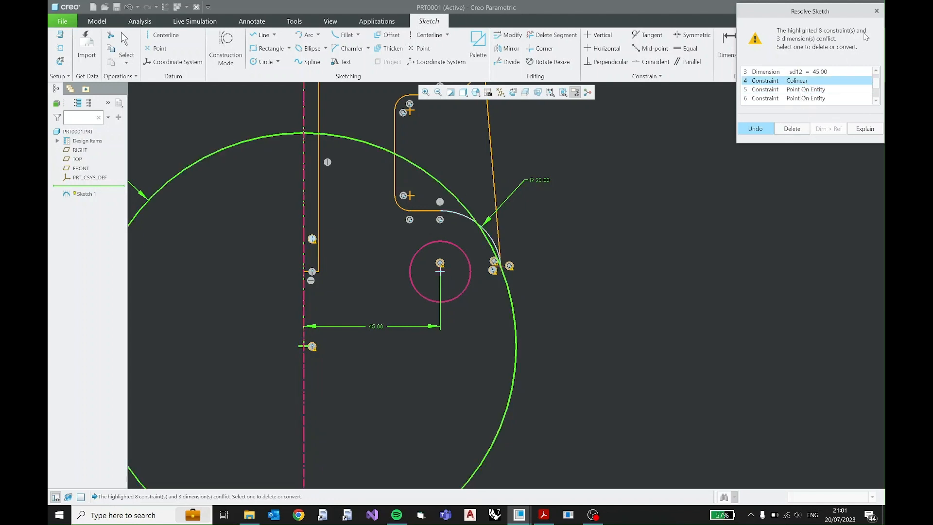
- Cancel the conflicting tangency and delete the R70 circle
{"action": "left_click", "coordinate": [877, 11]}
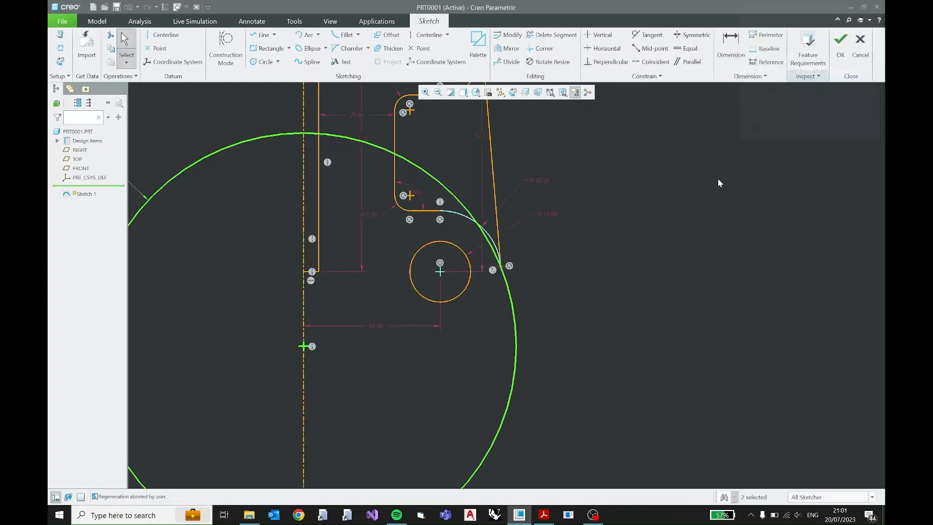
{"action": "left_click", "coordinate": [513, 321]}
{"action": "key", "text": "Delete"}
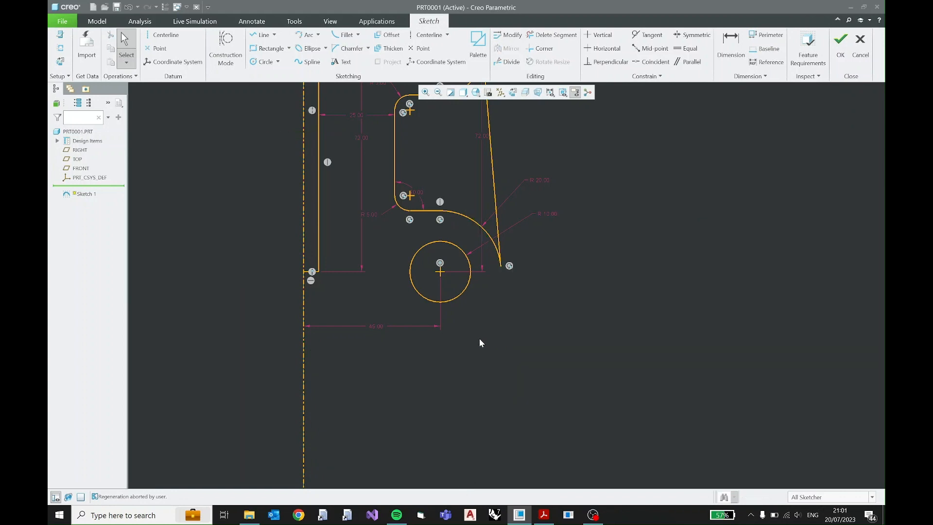
- Draw a circle about 130 mm in diameter, centered on the centerline, through the outer end of the lower side boss's R20 arc
{"action": "mouse_move", "coordinate": [452, 320]}
{"action": "middle_mouse_down", "text": "shift"}
{"action": "mouse_move", "coordinate": [502, 333]}
{"action": "mouse_move", "coordinate": [502, 368]}
{"action": "middle_mouse_up", "text": "shift"}
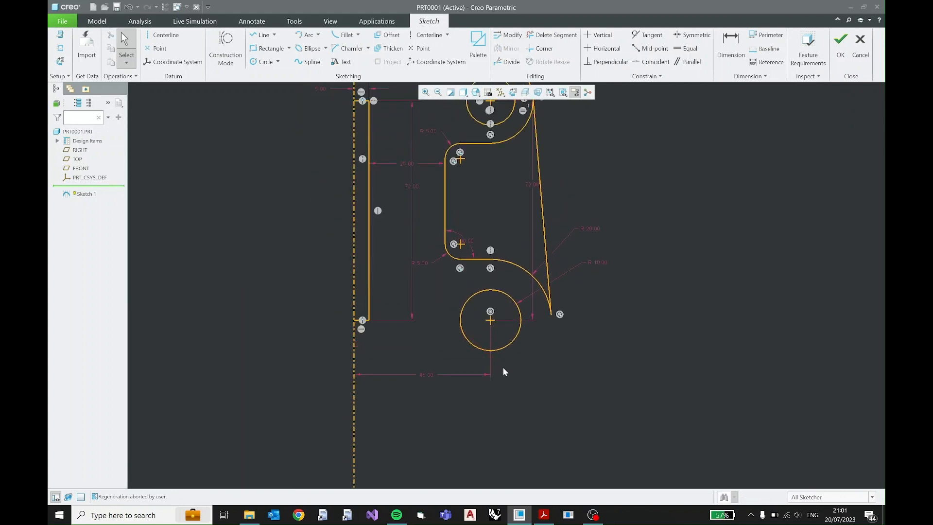
{"action": "left_click", "coordinate": [496, 355]}
{"action": "left_click", "coordinate": [262, 62]}
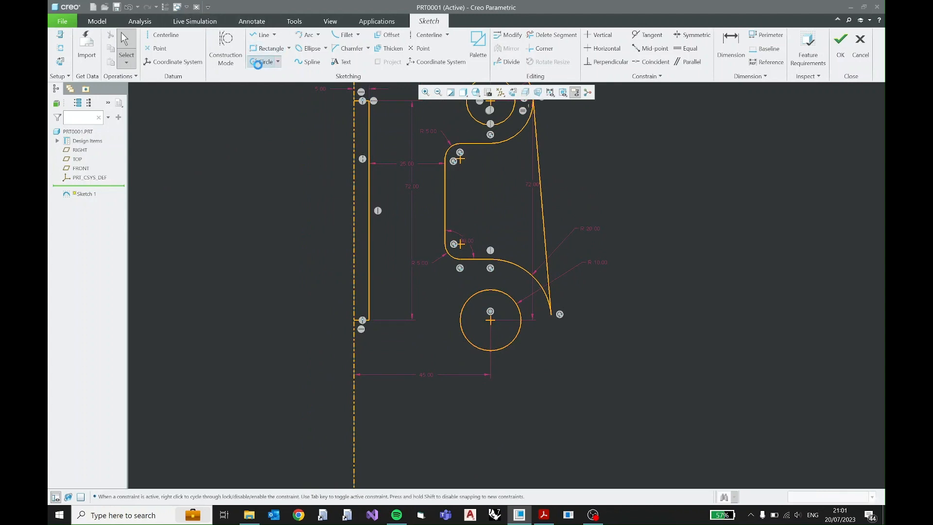
{"action": "left_click", "coordinate": [354, 308]}
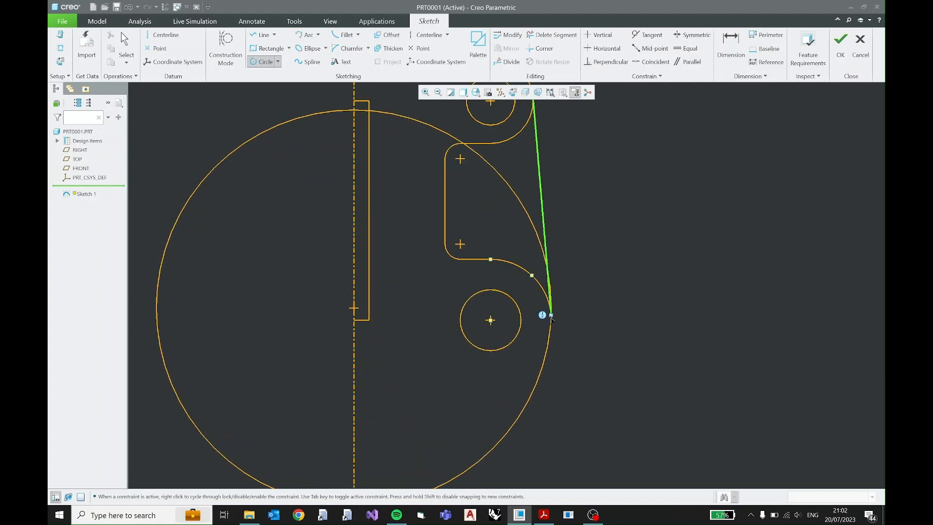
{"action": "left_click", "coordinate": [561, 317]}
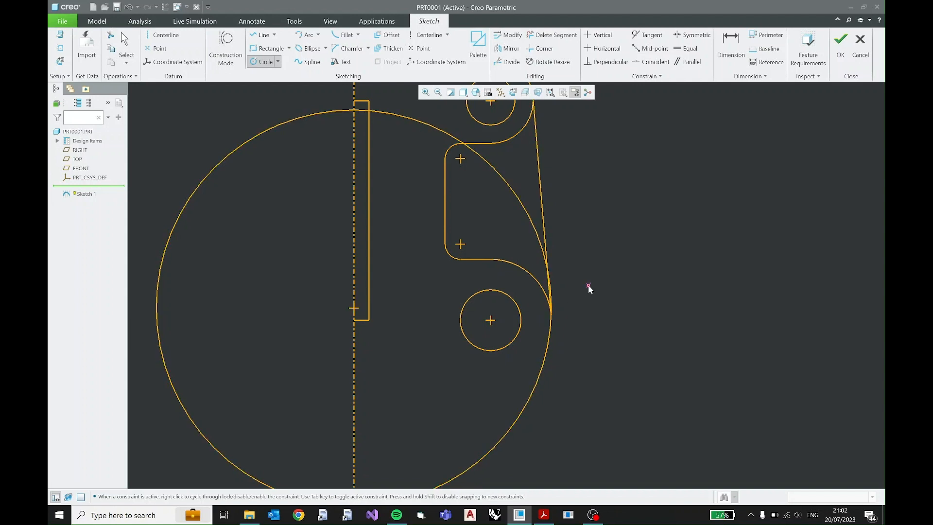
{"action": "middle_click", "coordinate": [589, 290]}
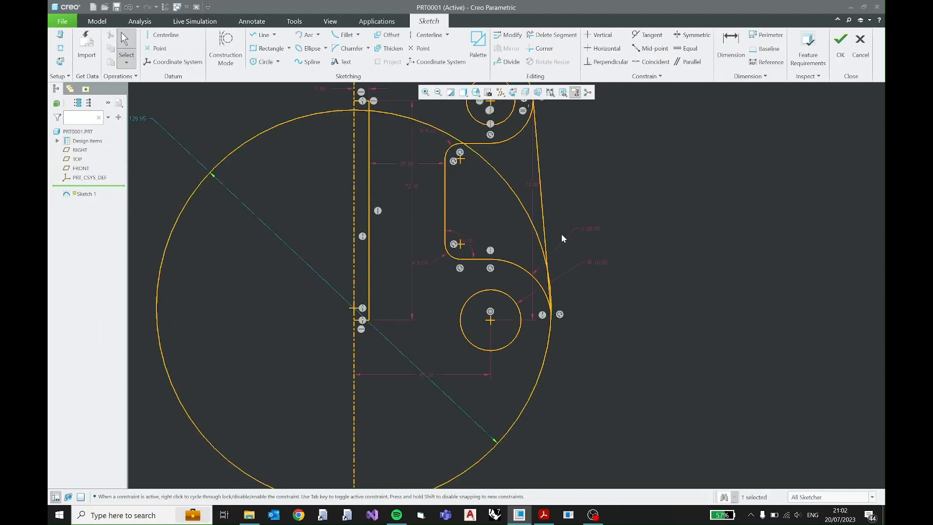
- Make the large centerline circle tangent to the lower side boss's R20 arc
{"action": "left_click", "coordinate": [551, 315]}
{"action": "scroll", "coordinate": [553, 317], "scroll_direction": "up", "scroll_amount": 4}
{"action": "scroll", "coordinate": [553, 318], "scroll_direction": "up", "scroll_amount": 1}
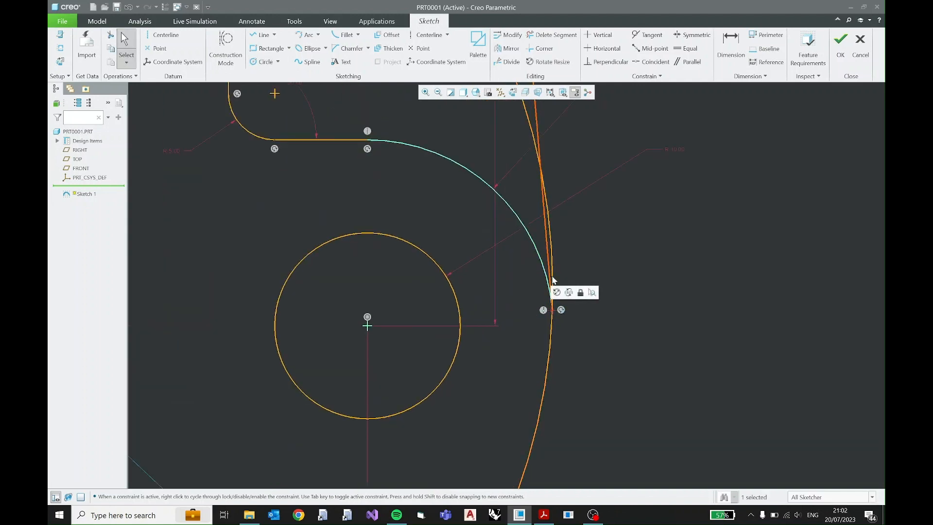
{"action": "left_click", "coordinate": [553, 323], "text": "ctrl"}
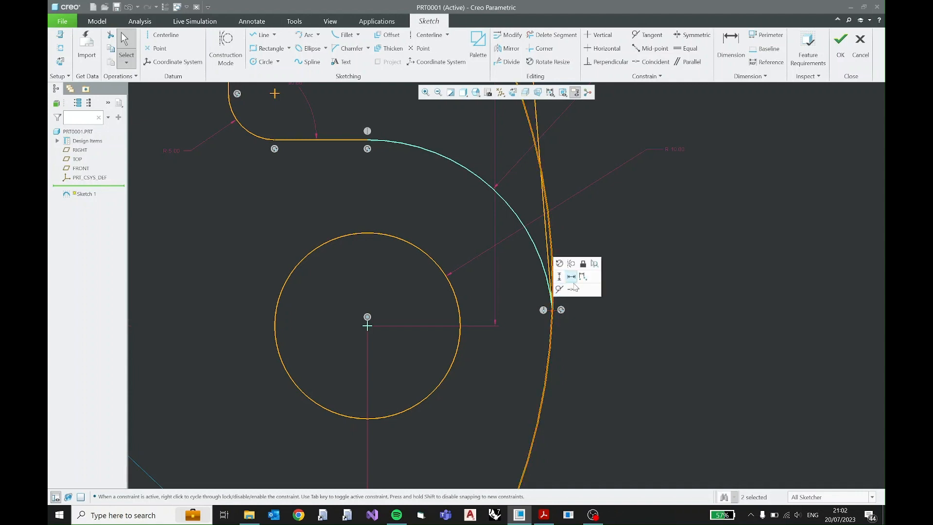
{"action": "left_click", "coordinate": [561, 289]}
{"action": "scroll", "coordinate": [569, 289], "scroll_direction": "up", "scroll_amount": 1}
{"action": "scroll", "coordinate": [570, 289], "scroll_direction": "down", "scroll_amount": 2}
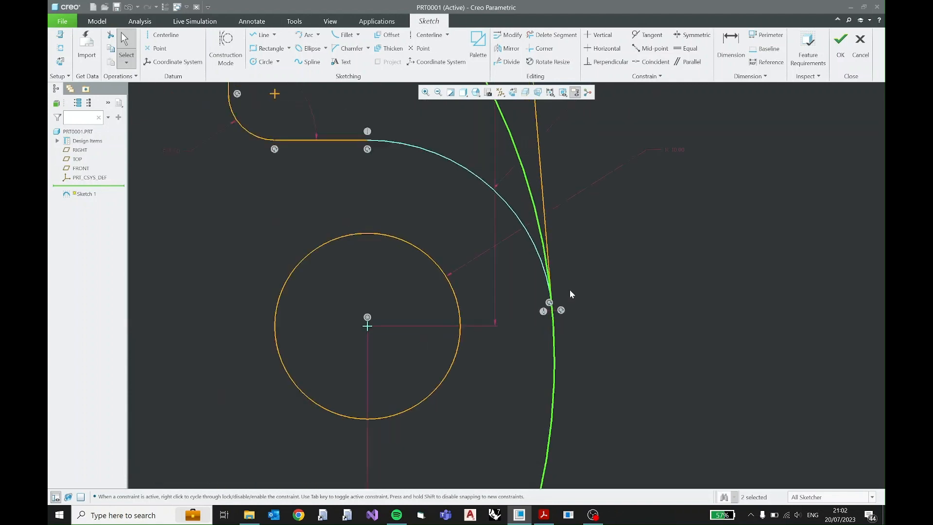
{"action": "scroll", "coordinate": [525, 304], "scroll_direction": "down", "scroll_amount": 2}
{"action": "left_click", "coordinate": [545, 352]}
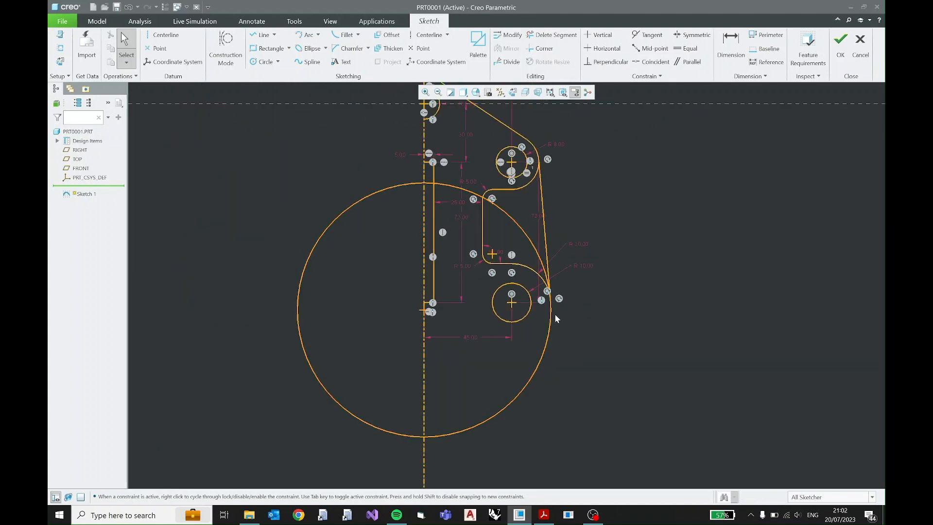
{"action": "scroll", "coordinate": [556, 316], "scroll_direction": "up", "scroll_amount": 3}
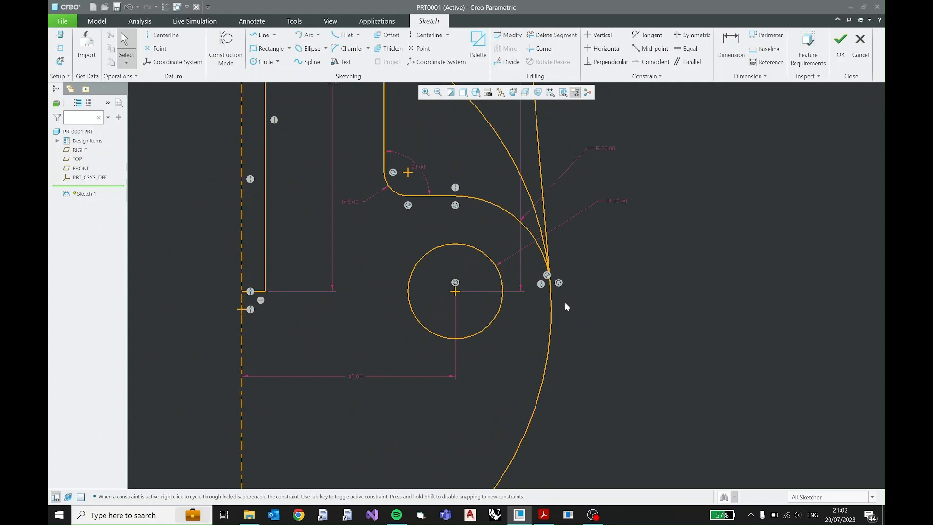
- Trim the large circle with Delete Segment, keeping only the lower right arc from the R20 arc's outer end to the centerline
{"action": "scroll", "coordinate": [561, 278], "scroll_direction": "down", "scroll_amount": 3}
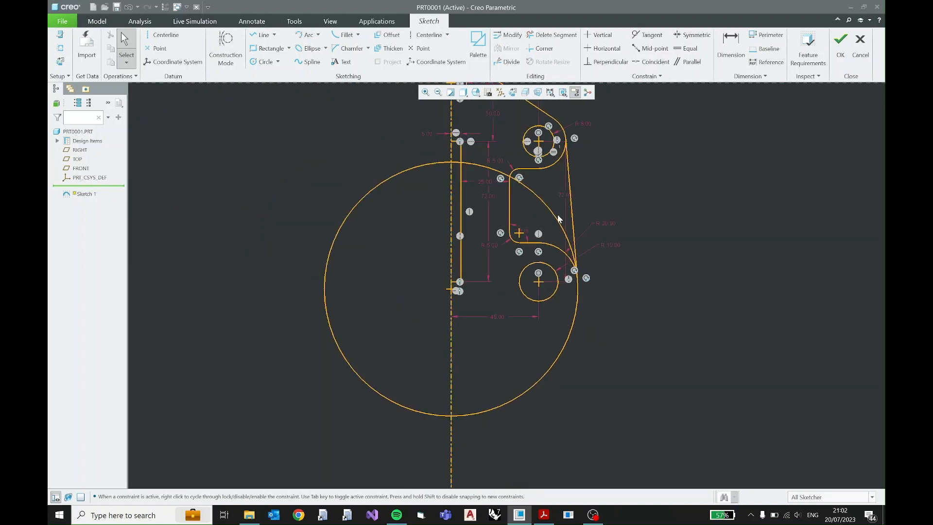
{"action": "left_click", "coordinate": [552, 35]}
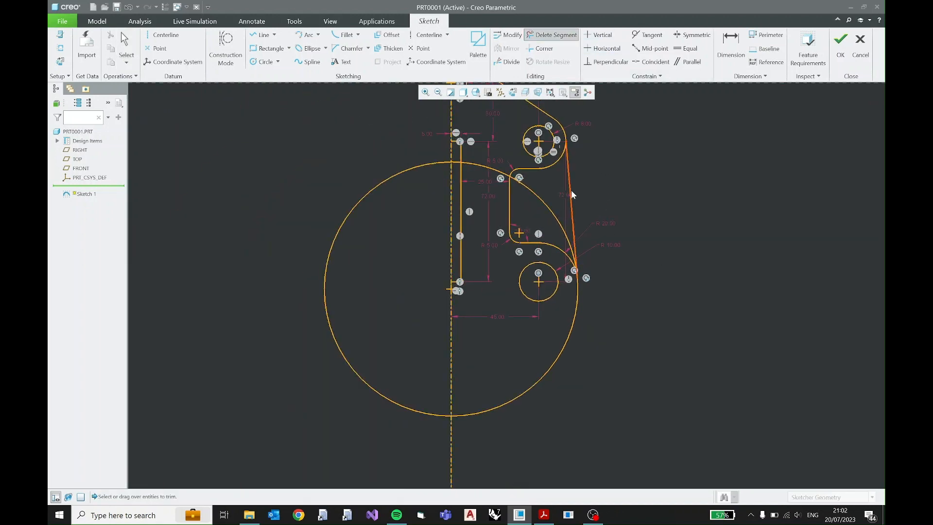
{"action": "left_click", "coordinate": [565, 234]}
{"action": "left_click", "coordinate": [392, 179]}
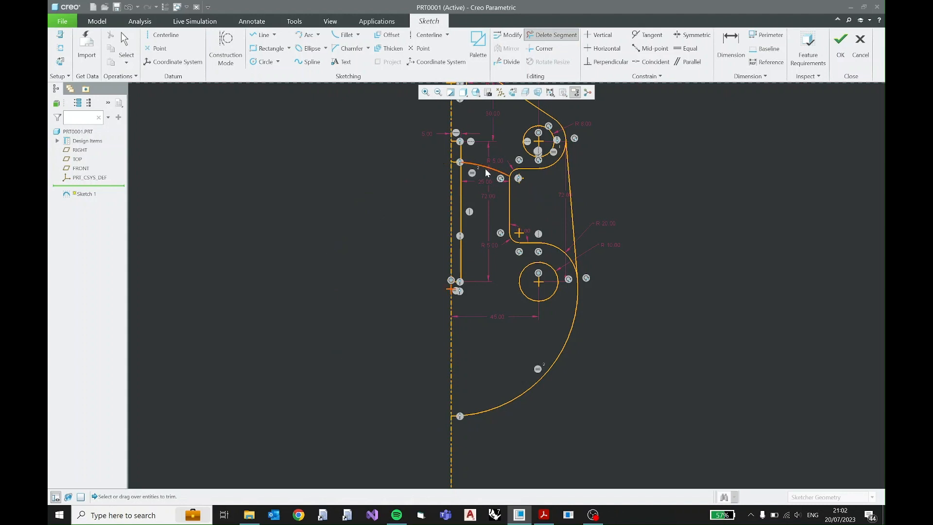
{"action": "left_click", "coordinate": [486, 172]}
{"action": "scroll", "coordinate": [456, 163], "scroll_direction": "up", "scroll_amount": 5}
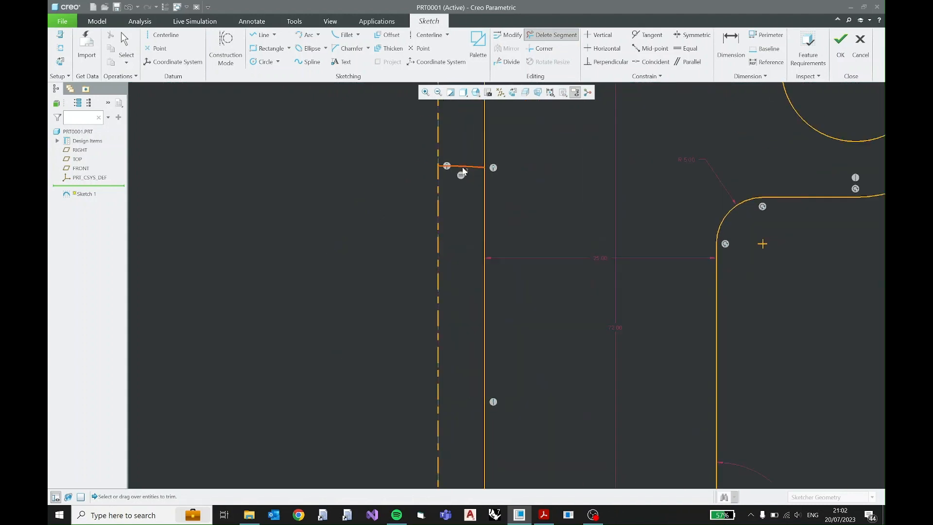
{"action": "scroll", "coordinate": [540, 230], "scroll_direction": "down", "scroll_amount": 6}
{"action": "scroll", "coordinate": [580, 308], "scroll_direction": "up", "scroll_amount": 2}
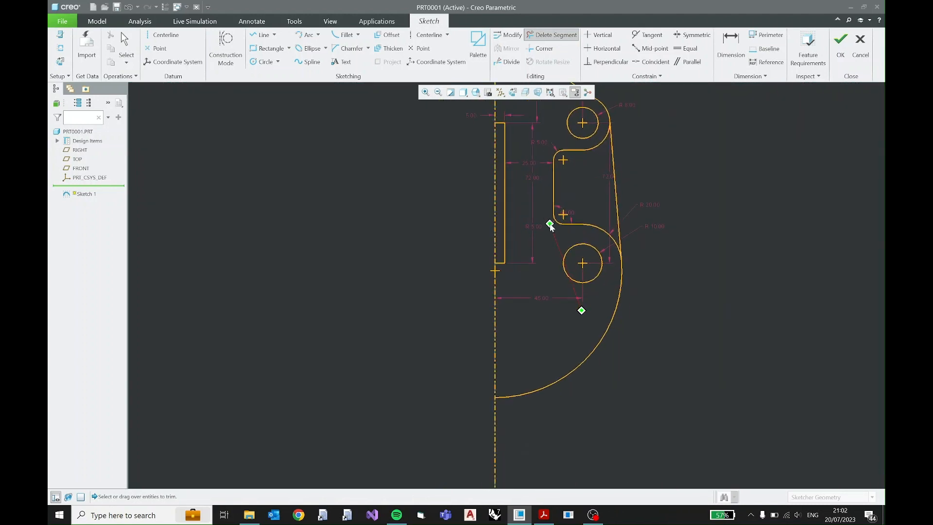
{"action": "middle_click", "coordinate": [629, 318]}
- Compare the closed right half outline with the 2D practice (7) PDF drawing
{"action": "scroll", "coordinate": [572, 325], "scroll_direction": "down", "scroll_amount": 2}
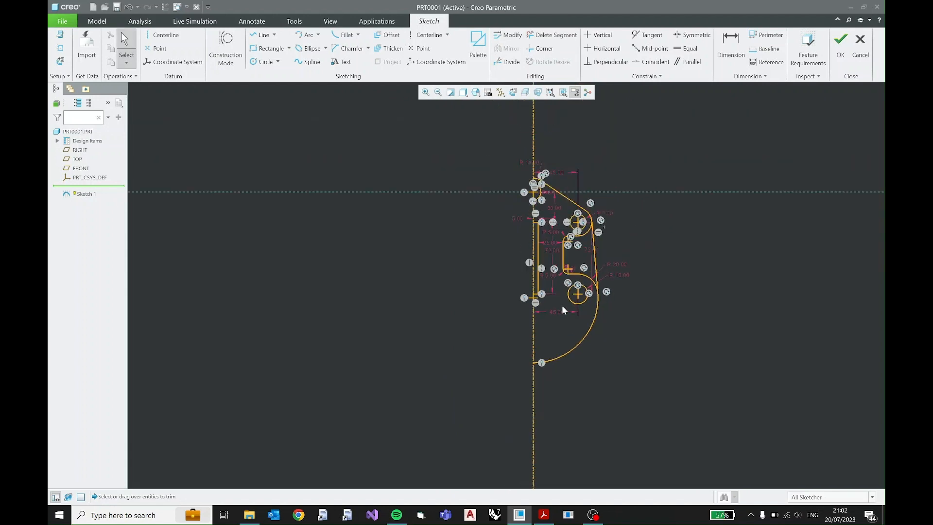
{"action": "scroll", "coordinate": [562, 306], "scroll_direction": "up", "scroll_amount": 2}
{"action": "middle_click_drag", "start_coordinate": [564, 284], "coordinate": [546, 321]}
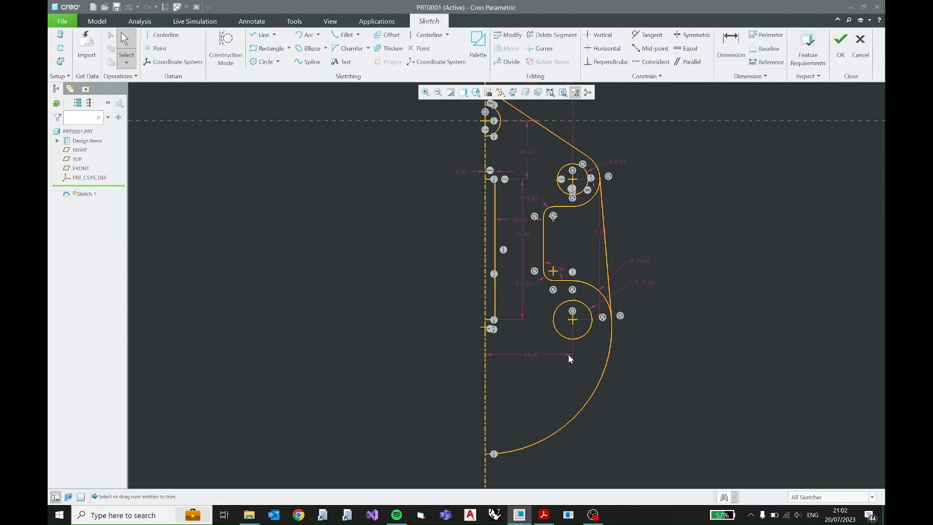
{"action": "scroll", "coordinate": [550, 364], "scroll_direction": "down", "scroll_amount": 1}
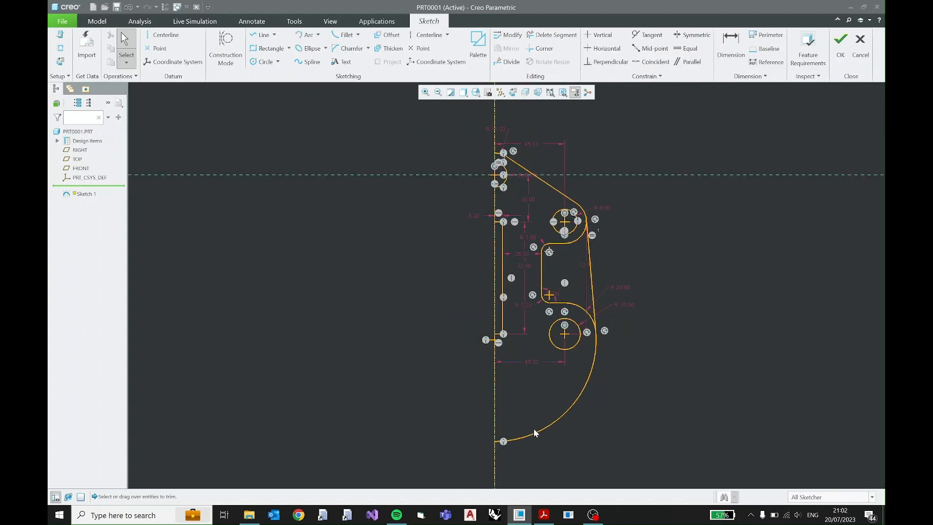
{"action": "mouse_move", "coordinate": [545, 516]}
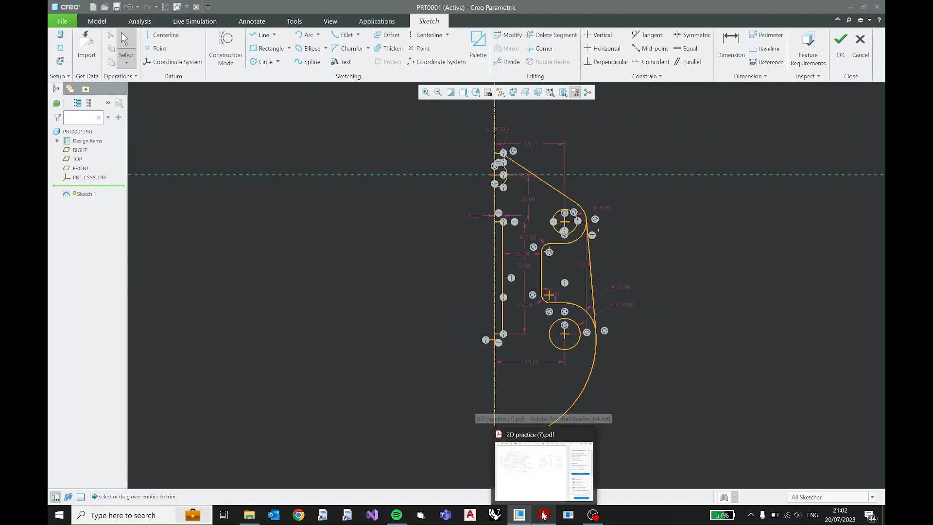
{"action": "middle_click_drag", "start_coordinate": [503, 389], "coordinate": [494, 331]}
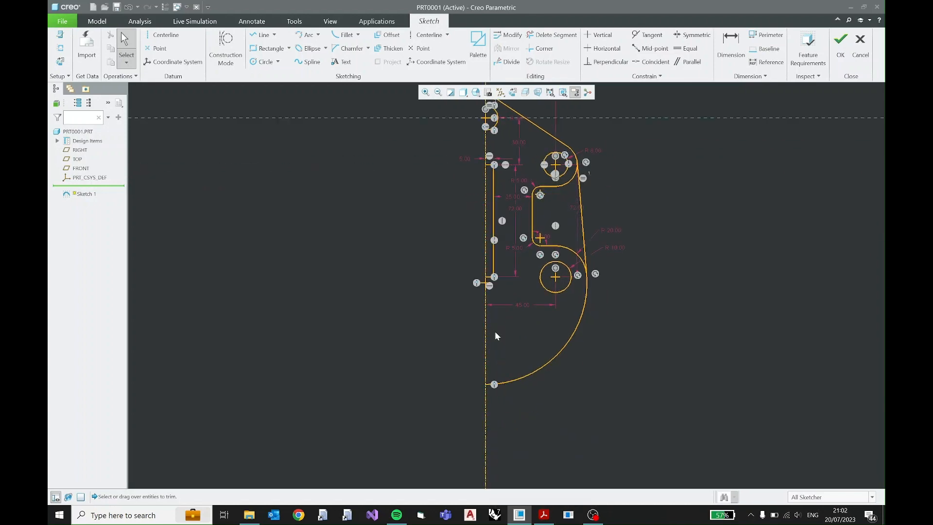
{"action": "left_click", "coordinate": [544, 515]}
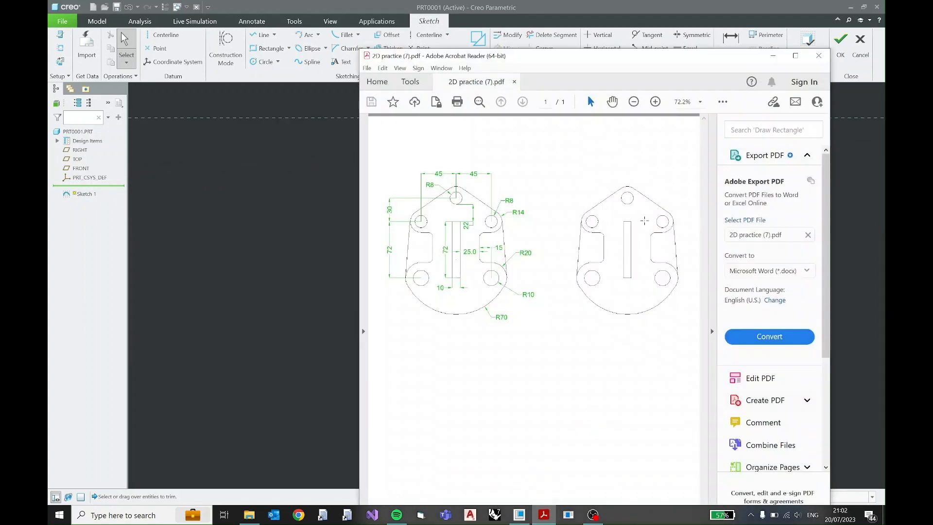
{"action": "left_click_drag", "start_coordinate": [564, 64], "coordinate": [824, 62]}
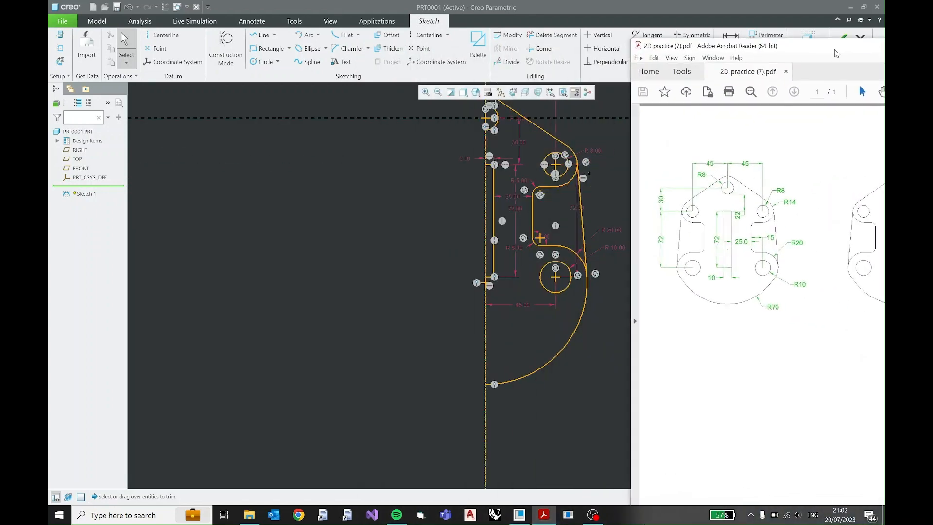
{"action": "middle_click_drag", "start_coordinate": [558, 224], "coordinate": [496, 282]}
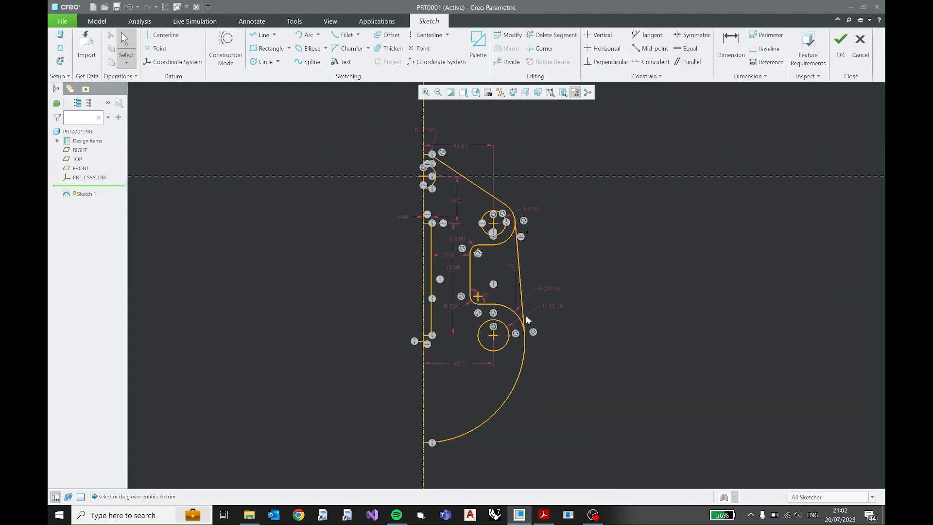
{"action": "left_click", "coordinate": [544, 515]}
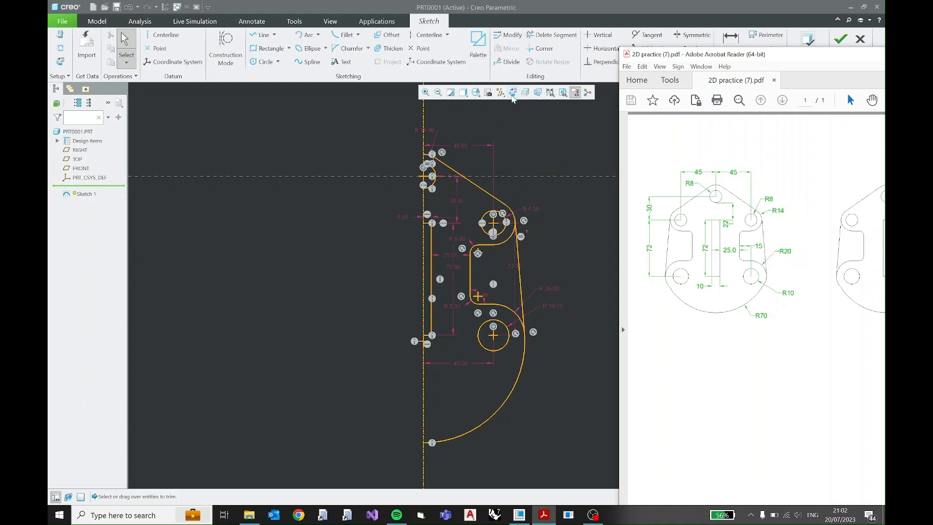
- Hide the sketch's constraints and dimensions display
{"action": "left_click", "coordinate": [551, 92]}
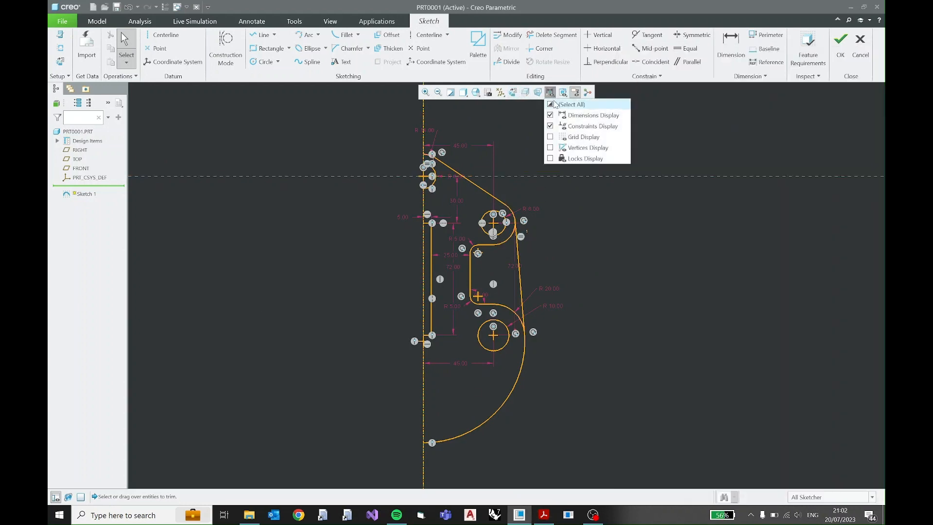
{"action": "left_click", "coordinate": [554, 126]}
{"action": "left_click", "coordinate": [554, 117]}
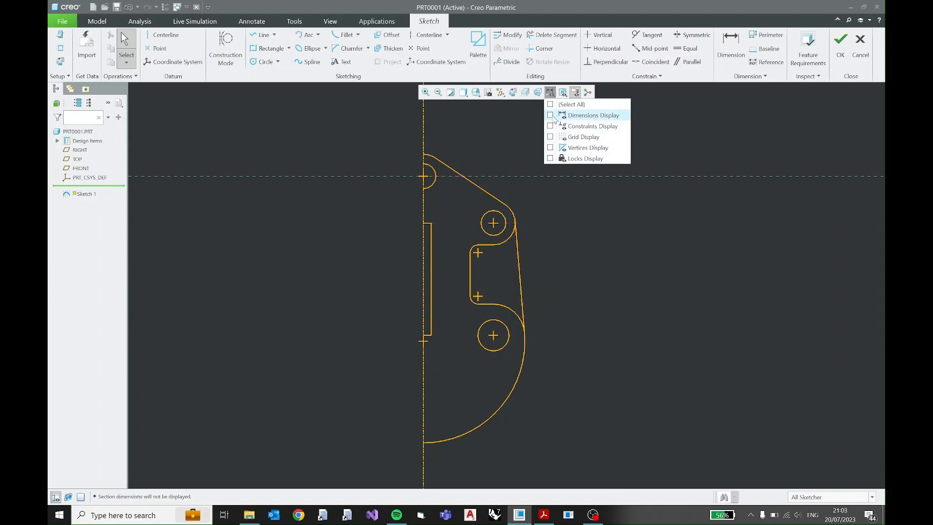
{"action": "left_click", "coordinate": [551, 92]}
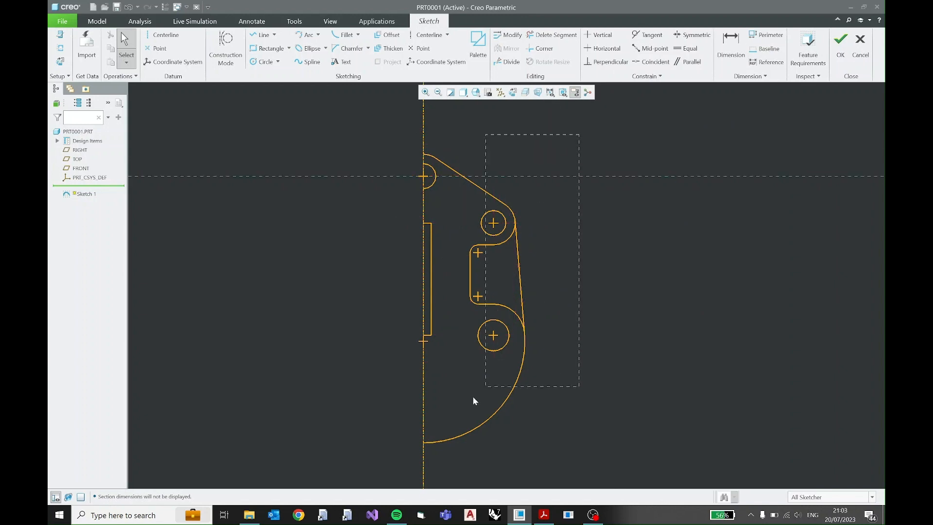
- Select the whole right half of the sketch and mirror it about the vertical centerline
{"action": "left_click_drag", "start_coordinate": [399, 463], "coordinate": [400, 463]}
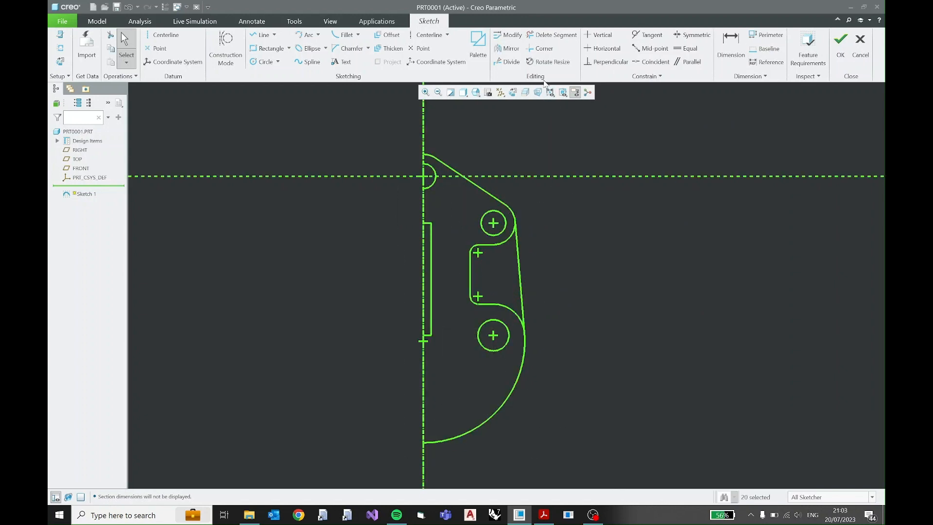
{"action": "left_click", "coordinate": [517, 51]}
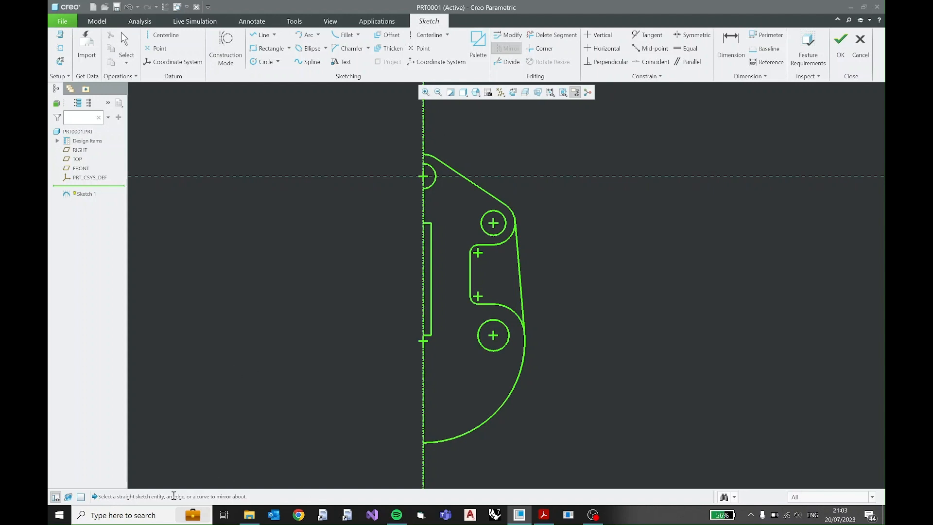
{"action": "left_click", "coordinate": [424, 127]}
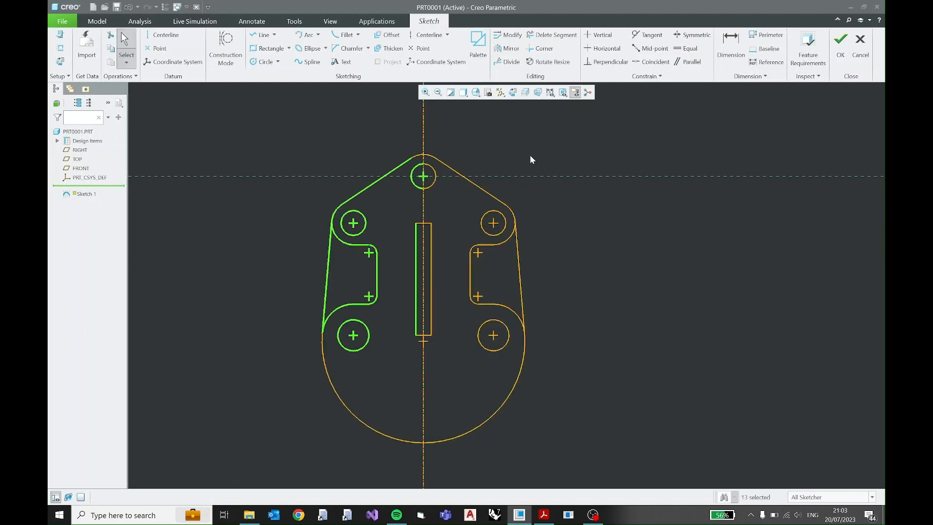
{"action": "left_click", "coordinate": [637, 237]}
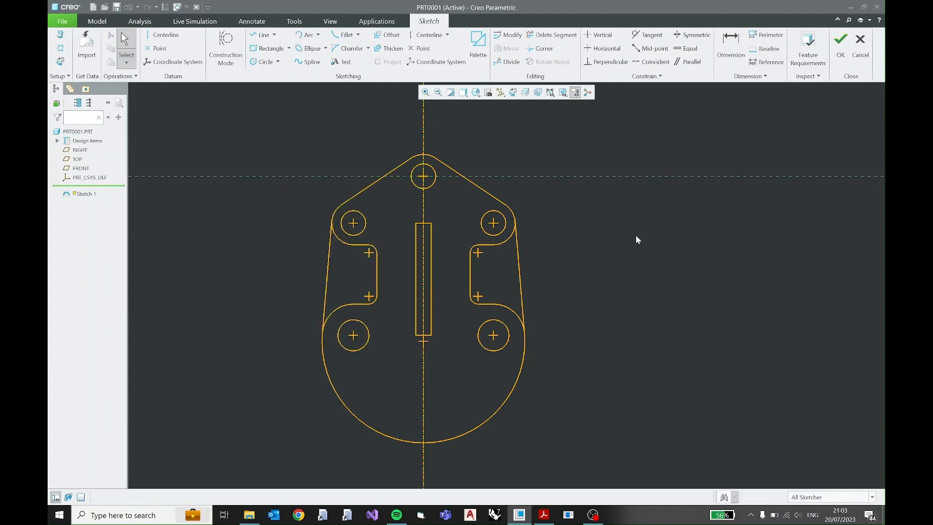
- Compare the mirrored full plate outline side by side with the 2D practice (7) PDF, and minimize the PDF window
{"action": "middle_click_drag", "start_coordinate": [415, 287], "coordinate": [661, 287]}
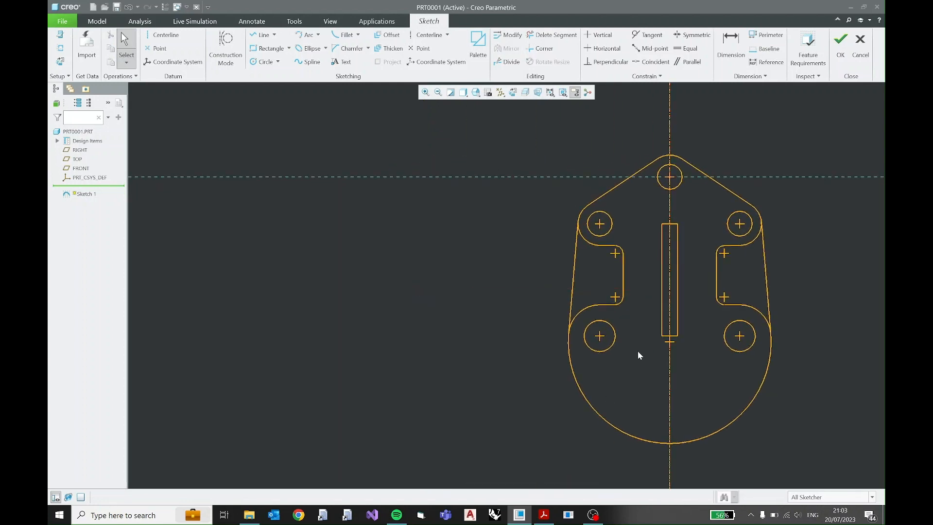
{"action": "left_click", "coordinate": [543, 515]}
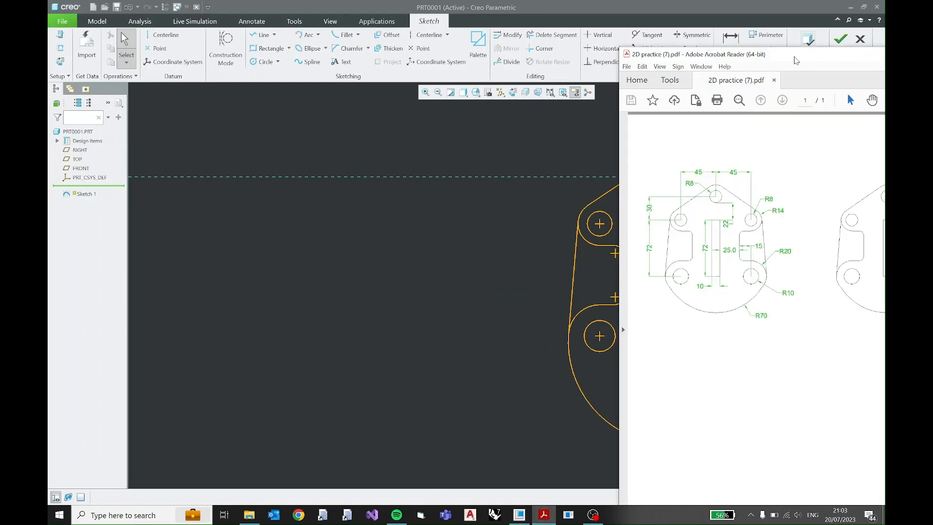
{"action": "left_click_drag", "start_coordinate": [796, 57], "coordinate": [230, 52]}
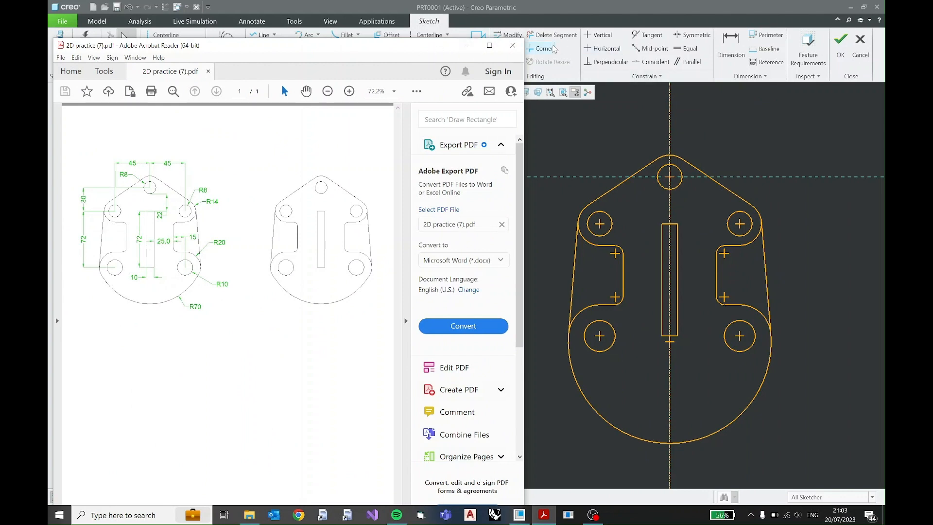
{"action": "left_click", "coordinate": [466, 47]}
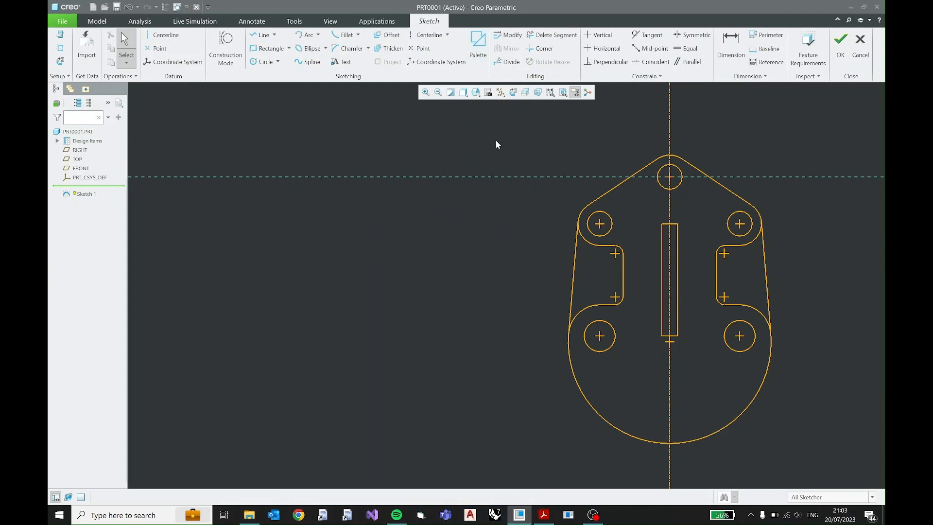